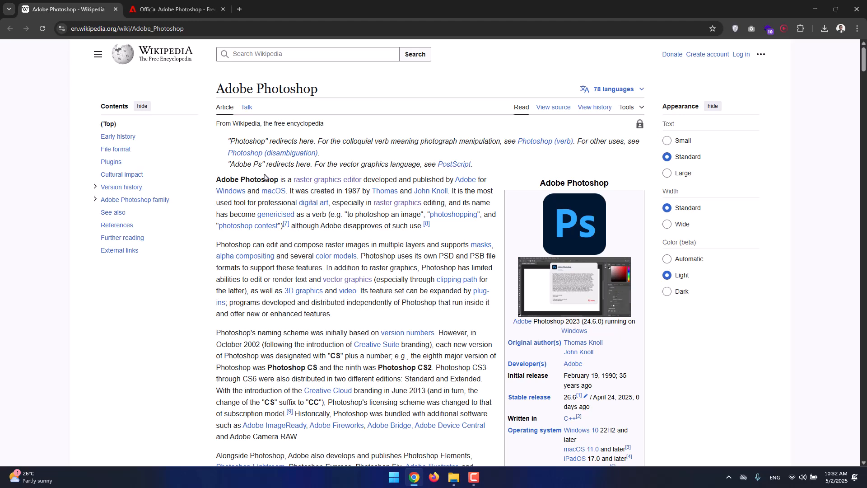
- Open the linked raster graphics editor article from the Adobe Photoshop page in a new tab and switch to it
{"action": "right_click", "coordinate": [310, 184]}
{"action": "left_click", "coordinate": [323, 190]}
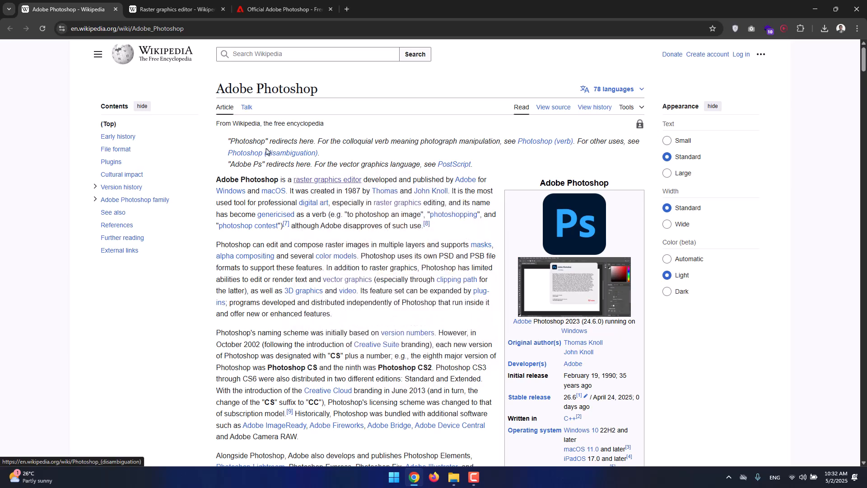
{"action": "left_click", "coordinate": [178, 7]}
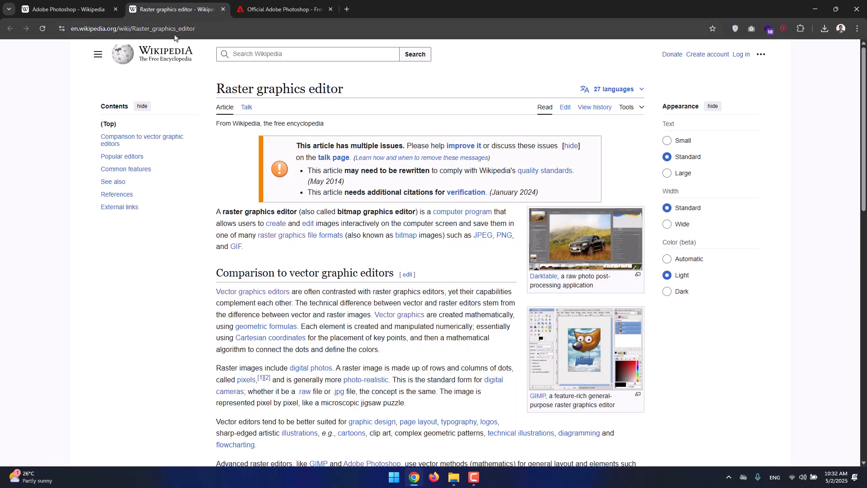
- Open the linked raster graphics article in a new tab and enlarge its smiley face illustration
{"action": "mouse_move", "coordinate": [298, 241]}
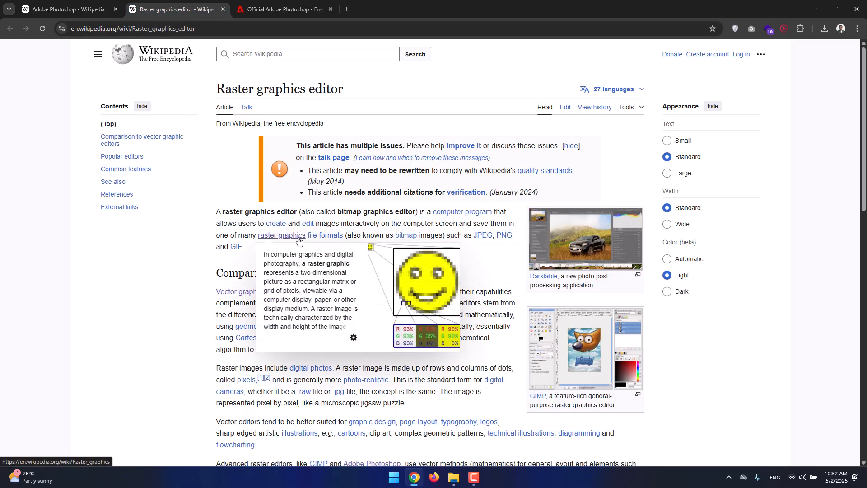
{"action": "right_click", "coordinate": [321, 278]}
{"action": "left_click", "coordinate": [334, 291]}
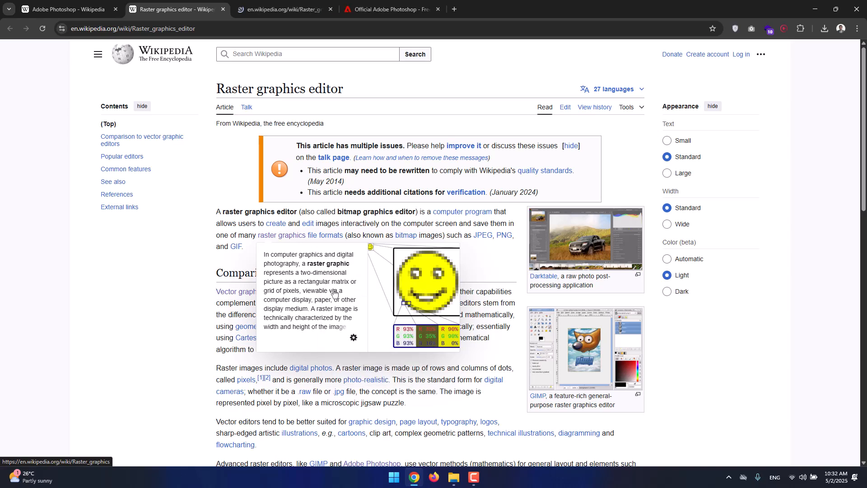
{"action": "key", "text": "ctrl+Tab"}
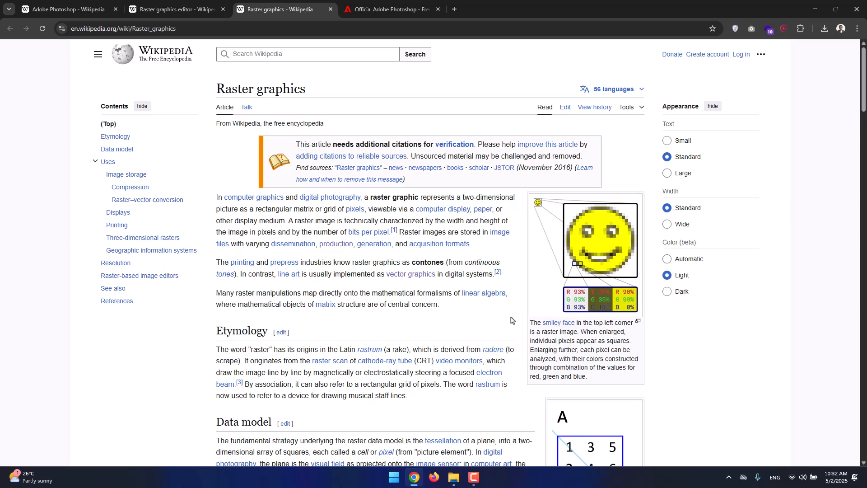
{"action": "left_click", "coordinate": [587, 275]}
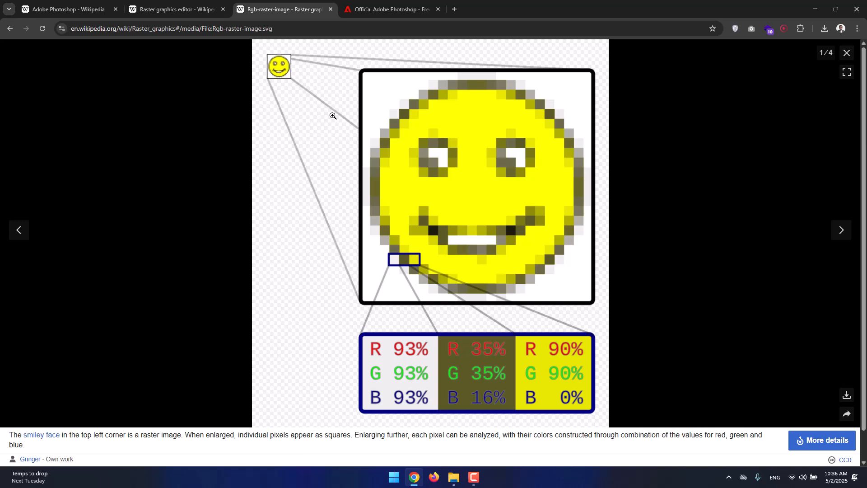
- Close the raster graphics tab and review the Popular editors section of the raster graphics editor article
{"action": "left_click", "coordinate": [173, 8]}
{"action": "left_click", "coordinate": [331, 9]}
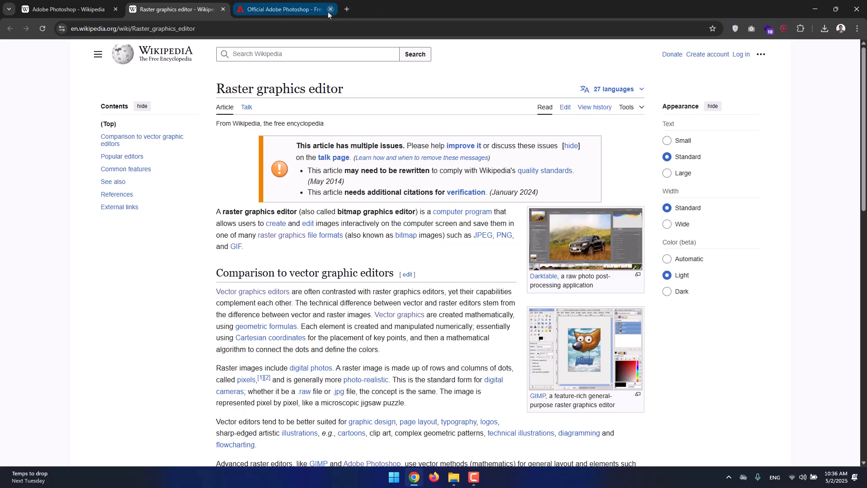
{"action": "scroll", "coordinate": [199, 183], "scroll_direction": "down", "scroll_amount": 14}
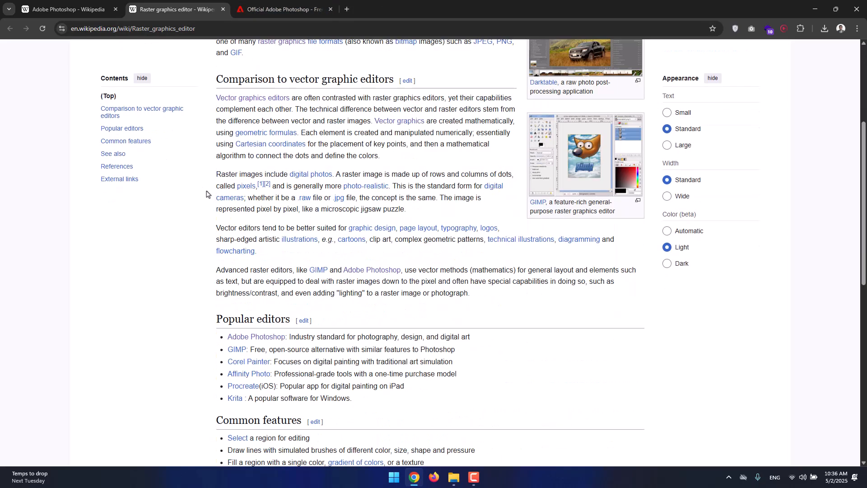
{"action": "scroll", "coordinate": [197, 174], "scroll_direction": "up", "scroll_amount": 5}
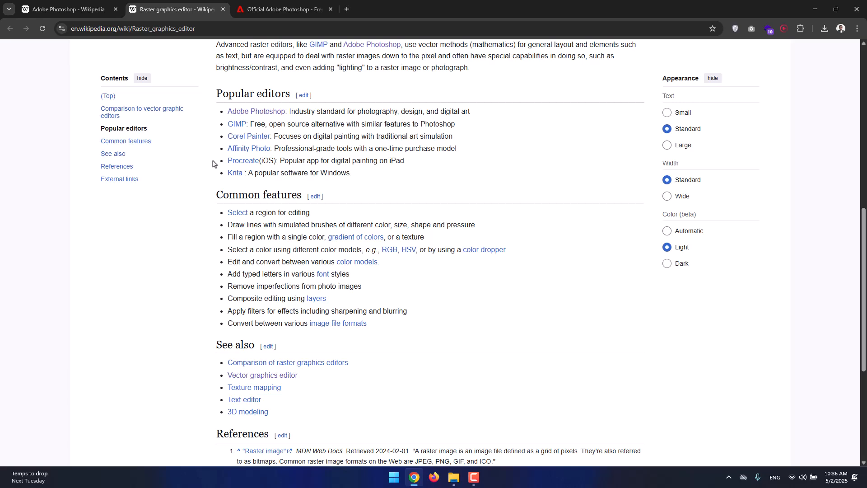
{"action": "scroll", "coordinate": [213, 165], "scroll_direction": "up", "scroll_amount": 3}
{"action": "scroll", "coordinate": [213, 166], "scroll_direction": "up", "scroll_amount": 1}
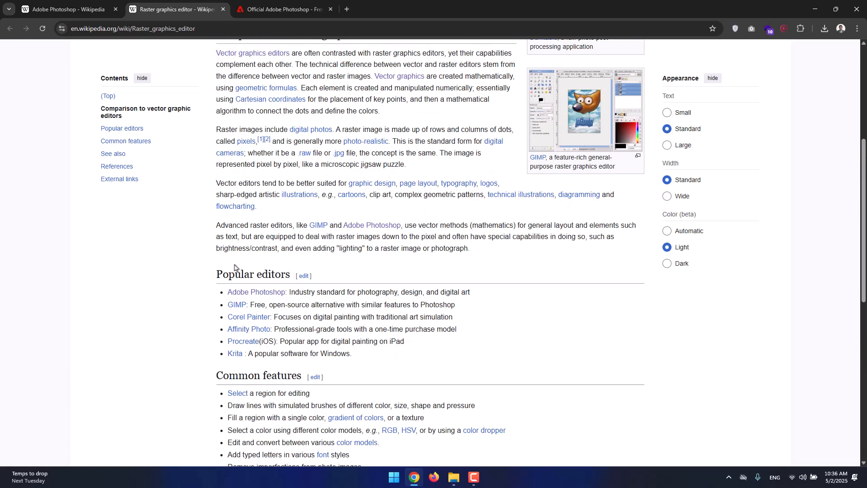
{"action": "left_click_drag", "start_coordinate": [300, 293], "coordinate": [390, 290]}
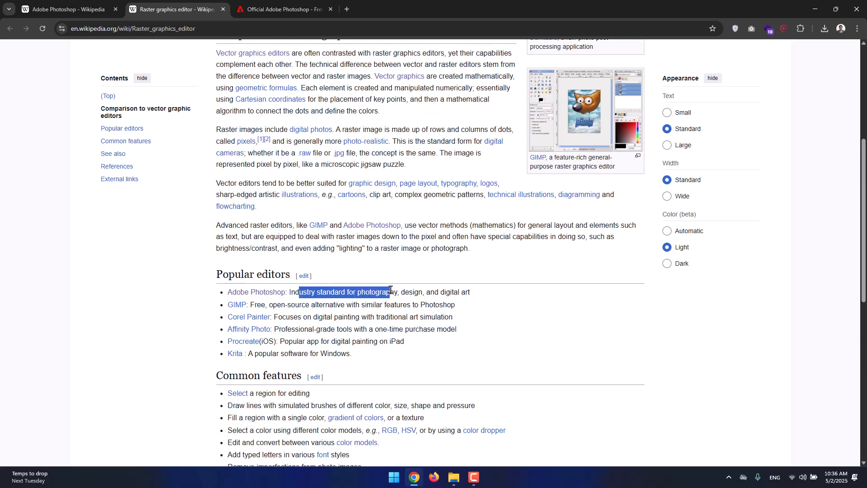
{"action": "left_click", "coordinate": [476, 295]}
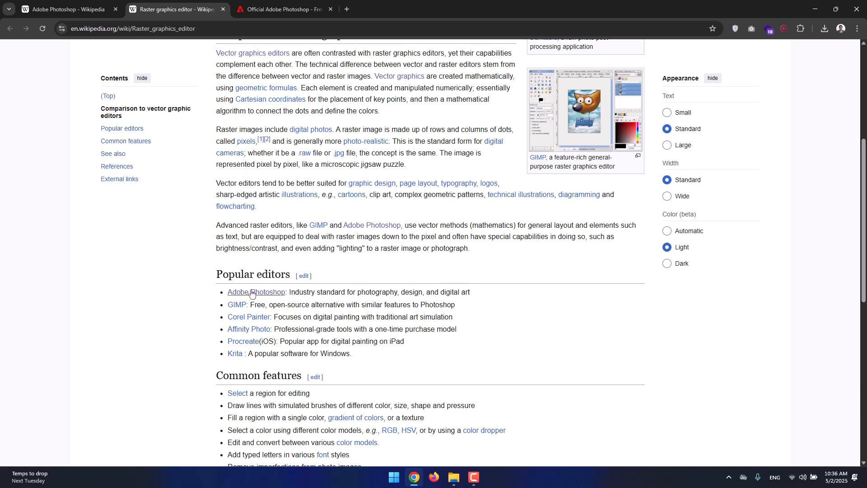
{"action": "mouse_move", "coordinate": [241, 294]}
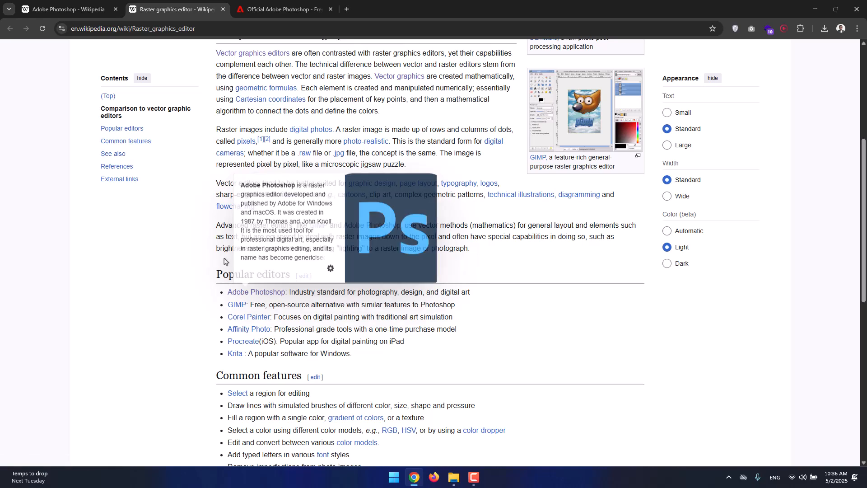
{"action": "left_click", "coordinate": [112, 96]}
- Return to the Adobe Photoshop article, switch to Adobe's Photoshop product page and read its introductory subscription offer
{"action": "left_click", "coordinate": [64, 5]}
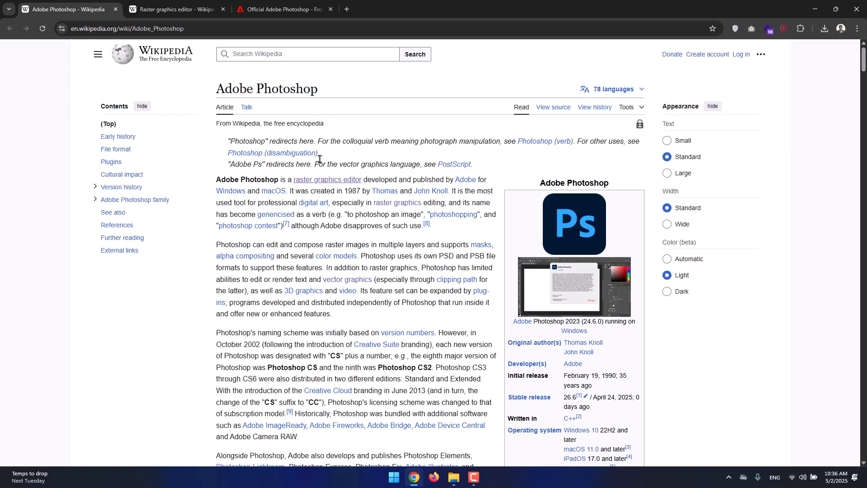
{"action": "left_click", "coordinate": [282, 10]}
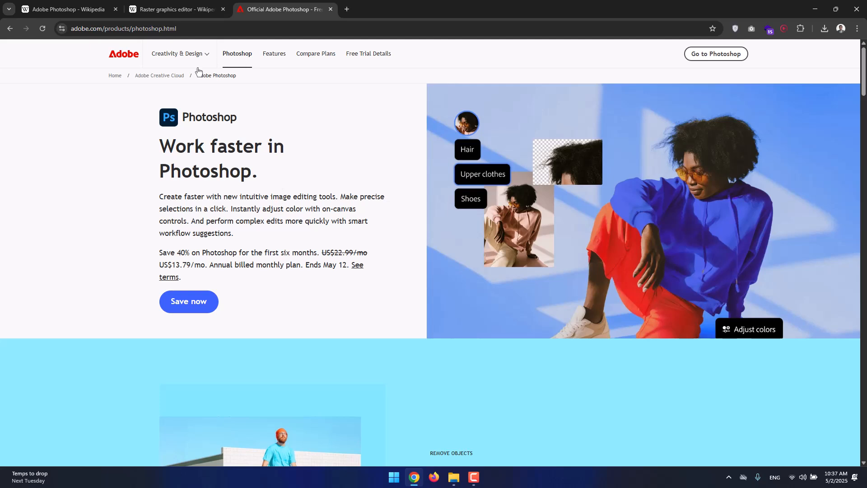
{"action": "scroll", "coordinate": [130, 116], "scroll_direction": "down", "scroll_amount": 1}
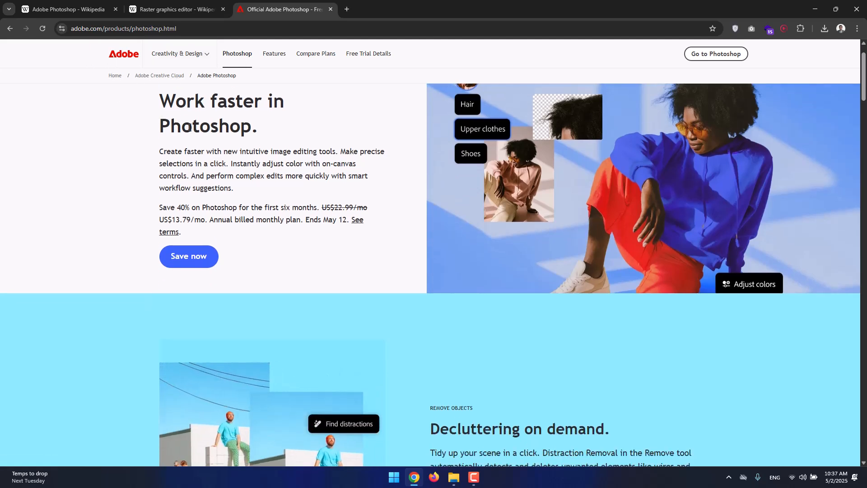
{"action": "scroll", "coordinate": [229, 174], "scroll_direction": "down", "scroll_amount": 2}
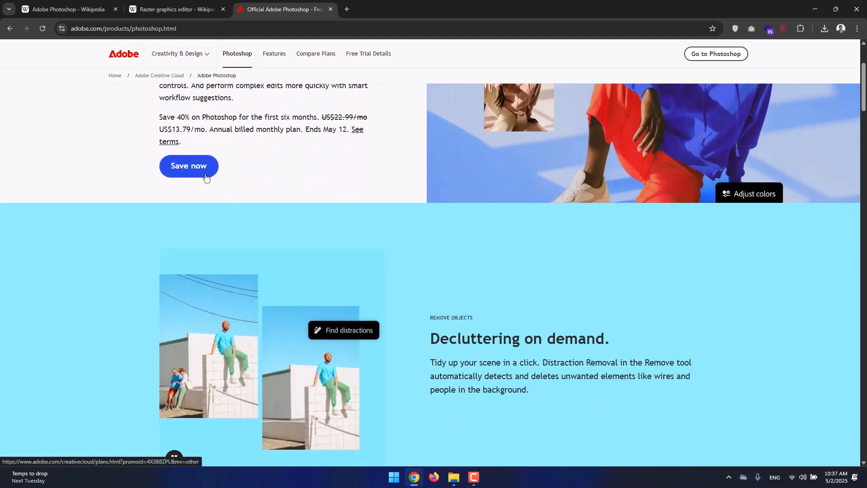
{"action": "left_click_drag", "start_coordinate": [175, 117], "coordinate": [348, 131]}
{"action": "left_click", "coordinate": [364, 136]}
- Compare the Photoshop and Creative Cloud All Apps plans for individuals, students and teachers, and teams, ending on the individual plans
{"action": "scroll", "coordinate": [364, 136], "scroll_direction": "down", "scroll_amount": 20}
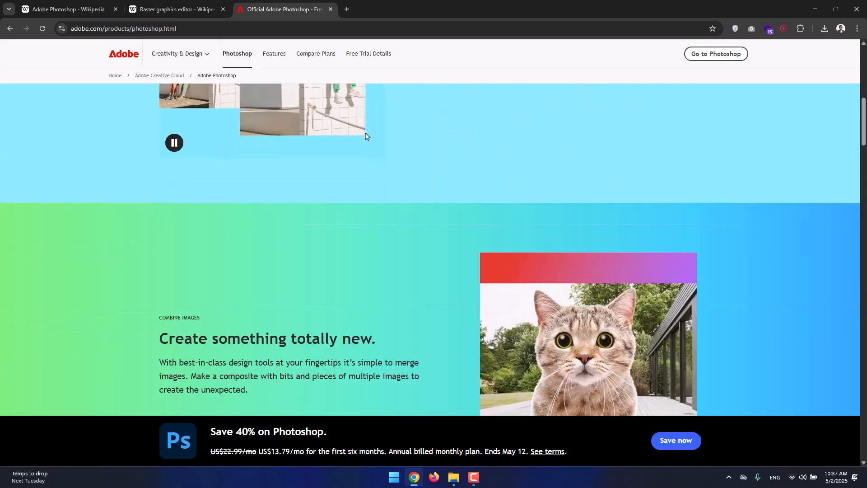
{"action": "scroll", "coordinate": [366, 136], "scroll_direction": "down", "scroll_amount": 15}
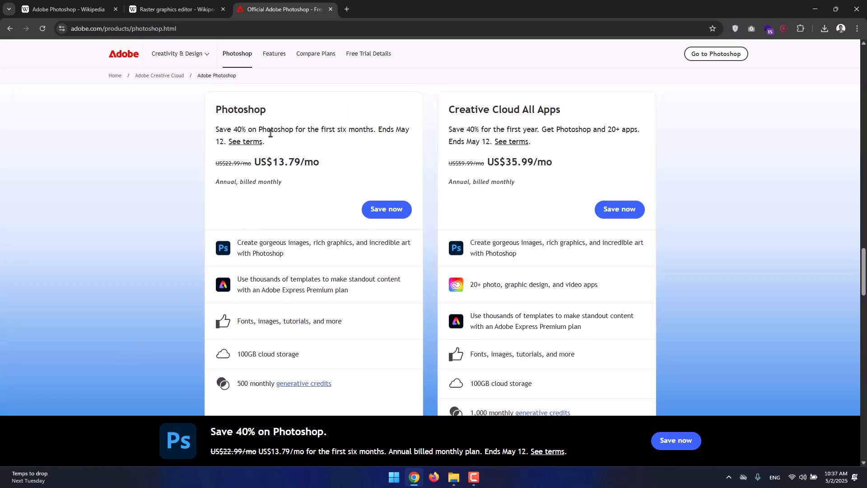
{"action": "scroll", "coordinate": [288, 144], "scroll_direction": "up", "scroll_amount": 1}
{"action": "scroll", "coordinate": [290, 143], "scroll_direction": "up", "scroll_amount": 1}
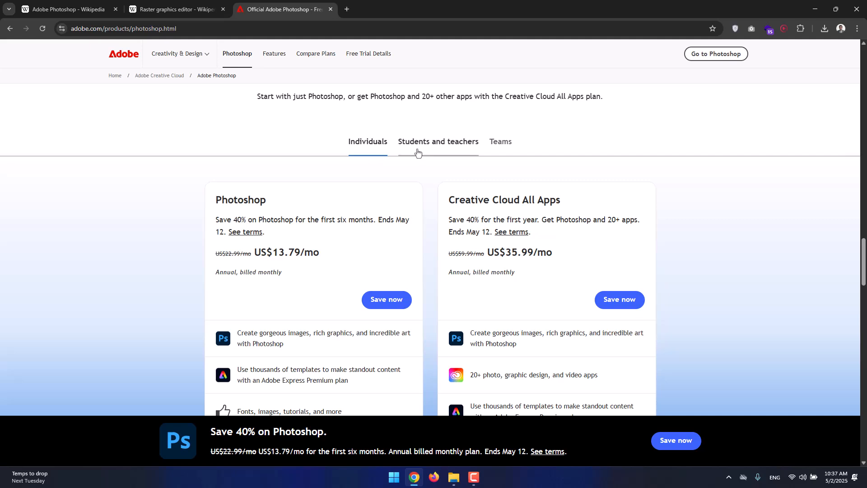
{"action": "left_click", "coordinate": [460, 149]}
{"action": "left_click", "coordinate": [502, 144]}
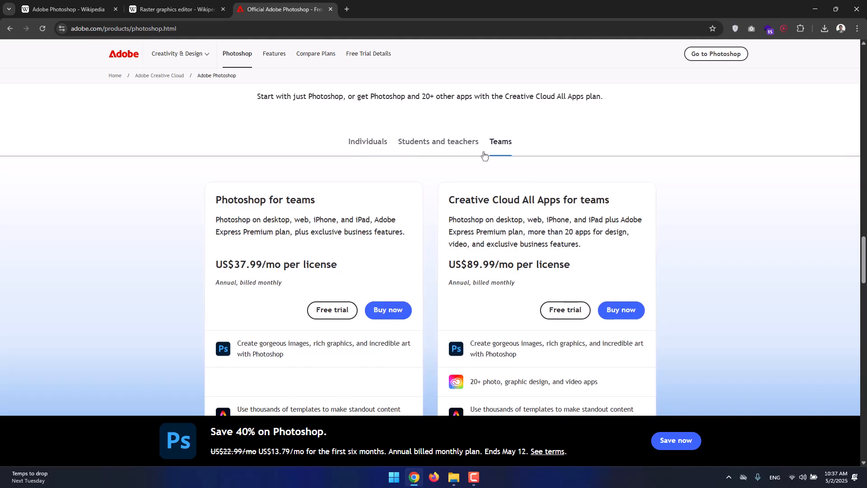
{"action": "left_click", "coordinate": [362, 144]}
{"action": "scroll", "coordinate": [322, 270], "scroll_direction": "down", "scroll_amount": 1}
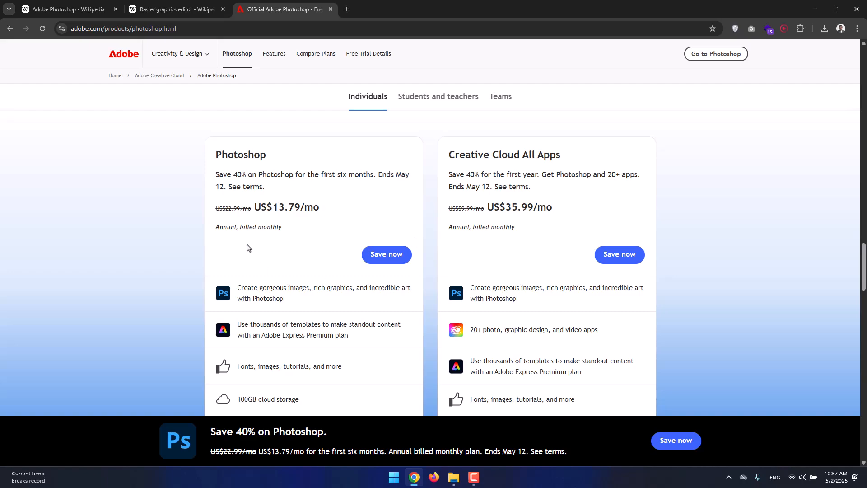
- Look over the rest of the Photoshop product page down to its footer and return to its beginning
{"action": "scroll", "coordinate": [248, 244], "scroll_direction": "down", "scroll_amount": 15}
{"action": "scroll", "coordinate": [247, 225], "scroll_direction": "down", "scroll_amount": 15}
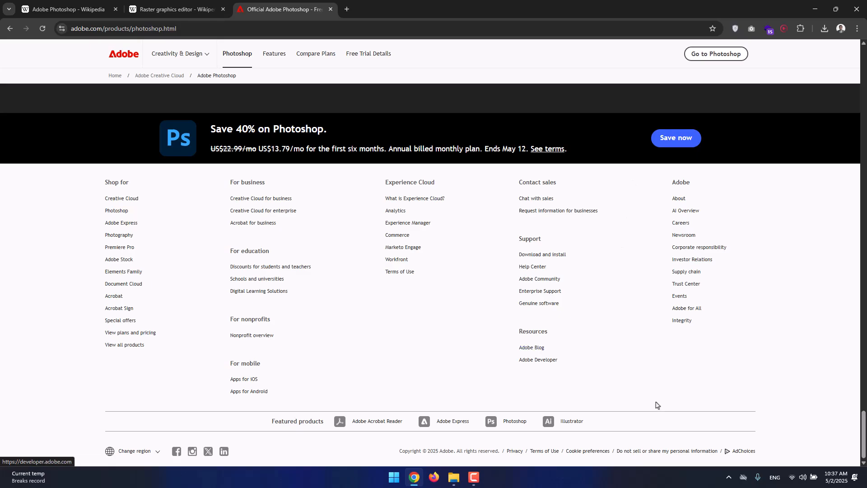
{"action": "left_click_drag", "start_coordinate": [862, 425], "coordinate": [816, 139]}
{"action": "scroll", "coordinate": [817, 131], "scroll_direction": "up", "scroll_amount": 15}
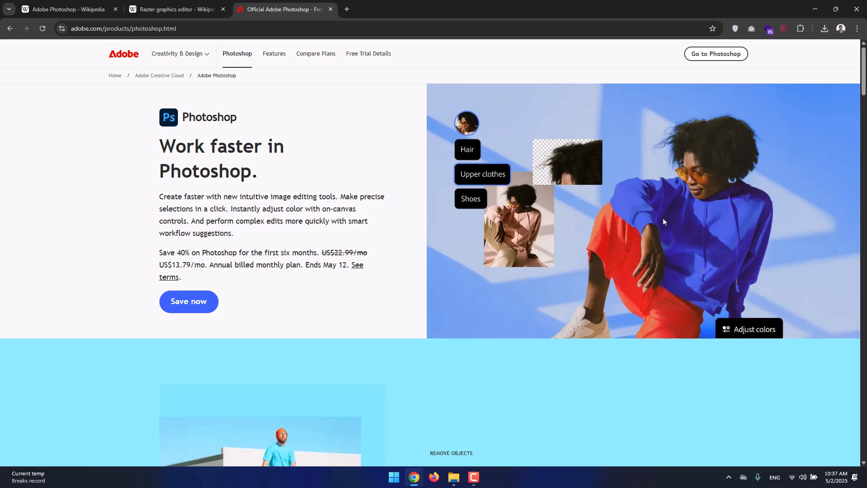
- Minimize the browser and the Downloads window and launch Adobe Photoshop 2023 from the desktop
{"action": "left_click", "coordinate": [820, 13]}
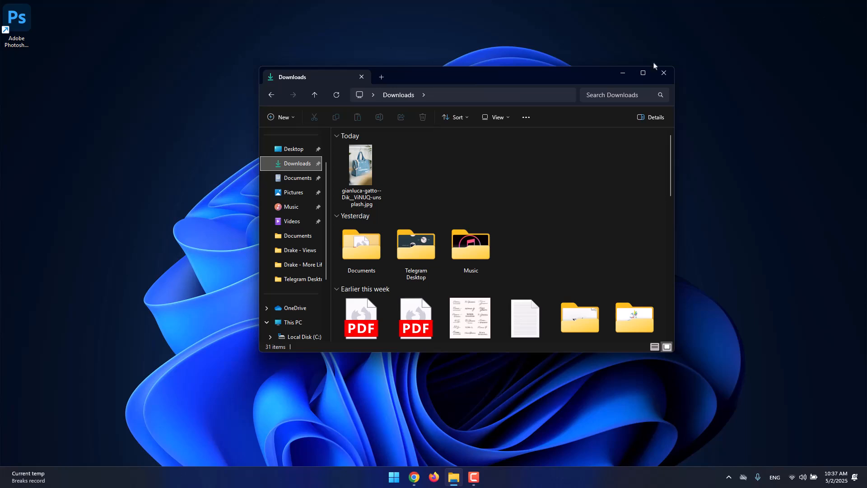
{"action": "left_click", "coordinate": [621, 74]}
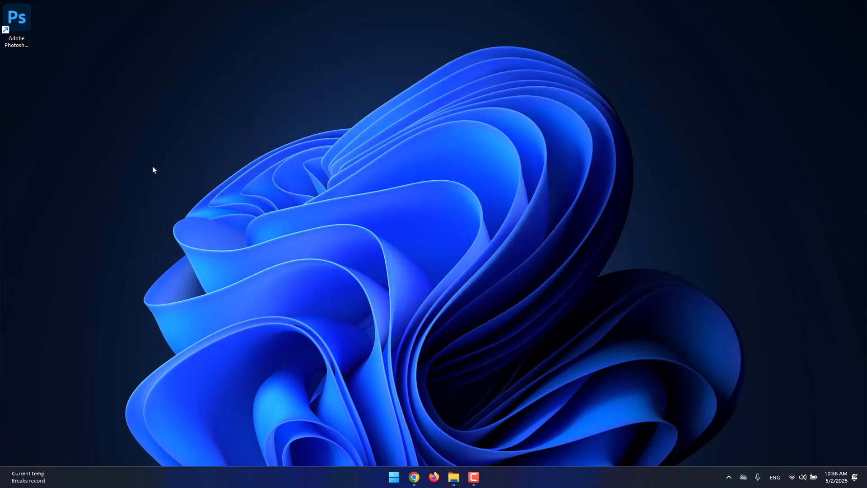
{"action": "left_click", "coordinate": [18, 41]}
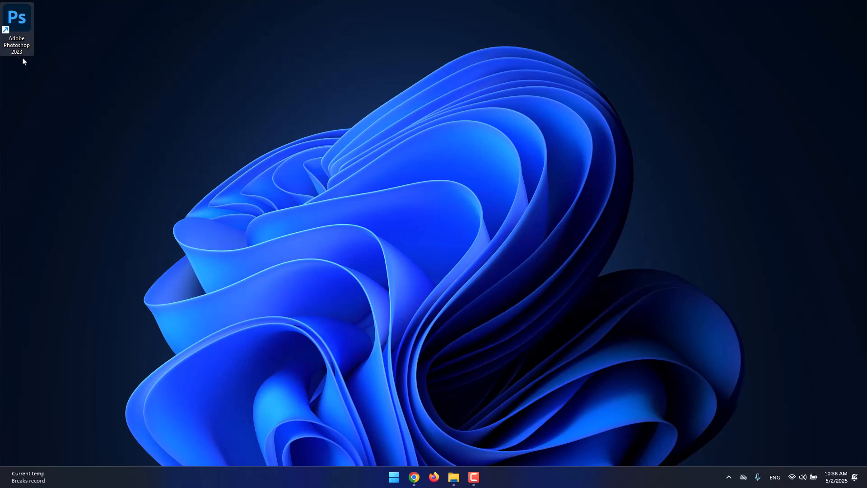
{"action": "left_click", "coordinate": [60, 78]}
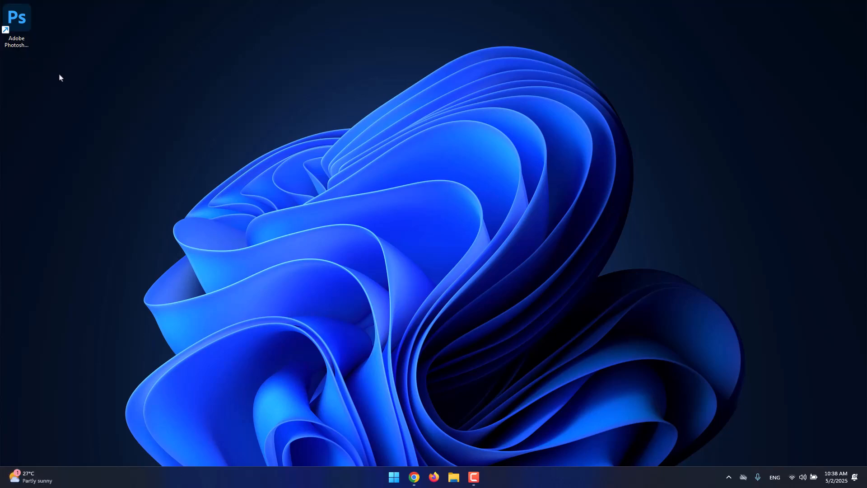
{"action": "left_click", "coordinate": [25, 39]}
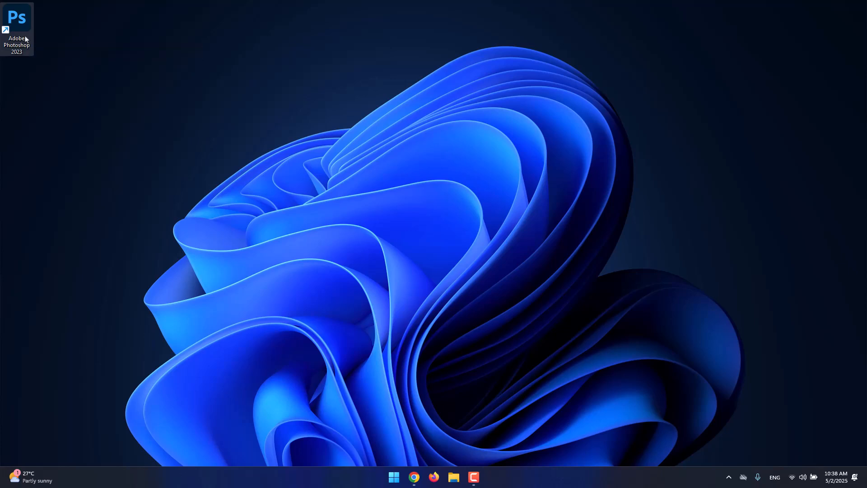
{"action": "double_click", "coordinate": [26, 39]}
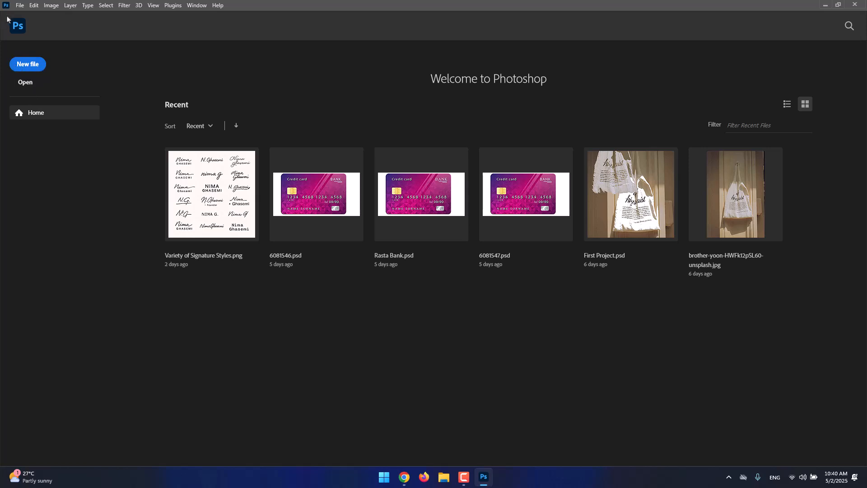
- Examine the File commands and the folders offered for opening an image, closing both without opening a file
{"action": "left_click", "coordinate": [18, 6]}
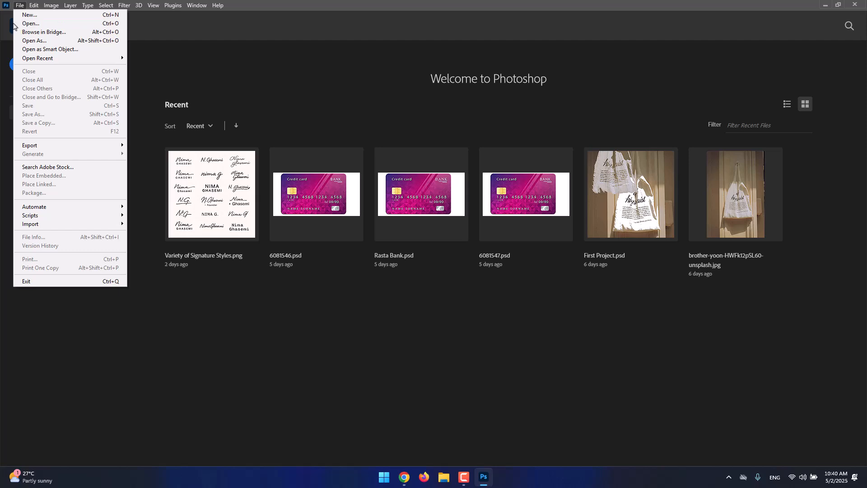
{"action": "left_click", "coordinate": [1, 30]}
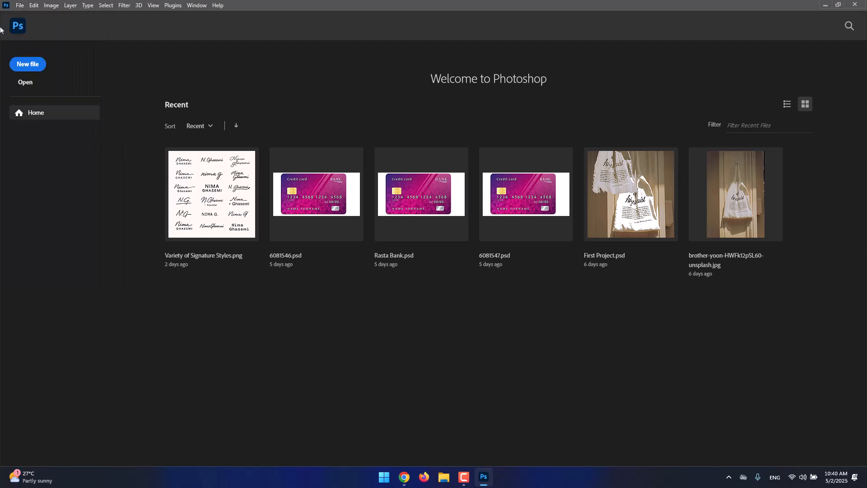
{"action": "left_click", "coordinate": [24, 84]}
{"action": "left_click", "coordinate": [29, 88]}
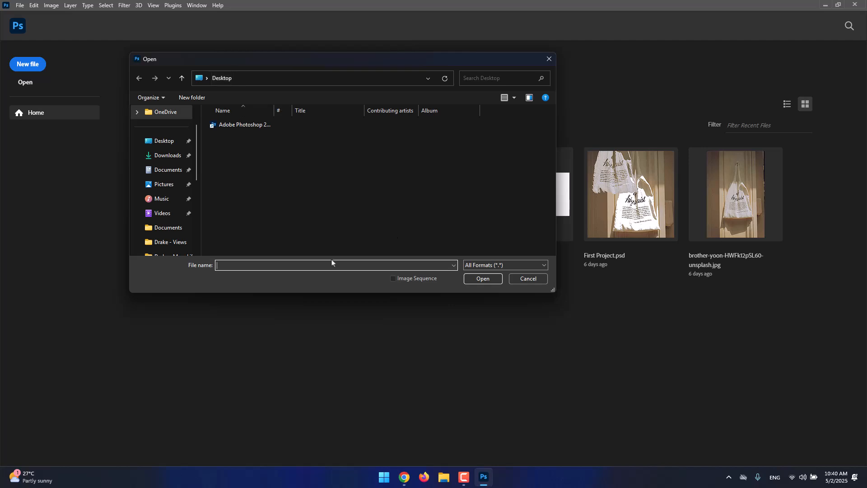
{"action": "scroll", "coordinate": [163, 180], "scroll_direction": "down", "scroll_amount": 5}
{"action": "scroll", "coordinate": [156, 166], "scroll_direction": "up", "scroll_amount": 8}
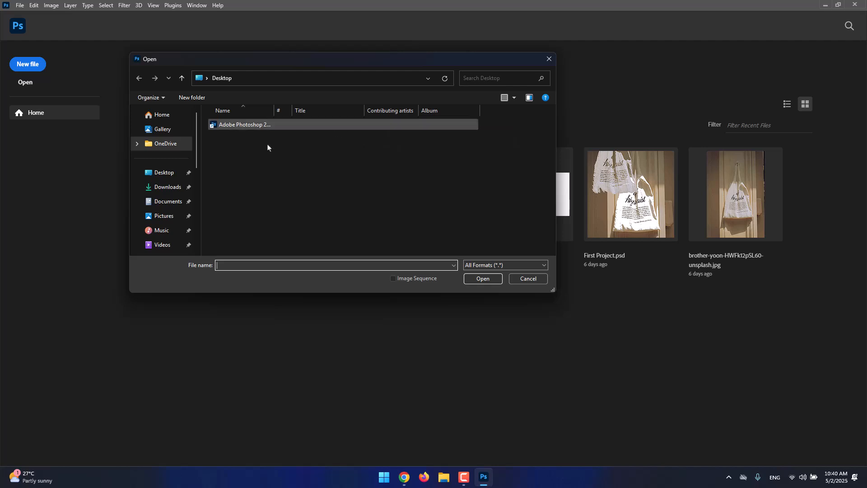
{"action": "left_click", "coordinate": [523, 278]}
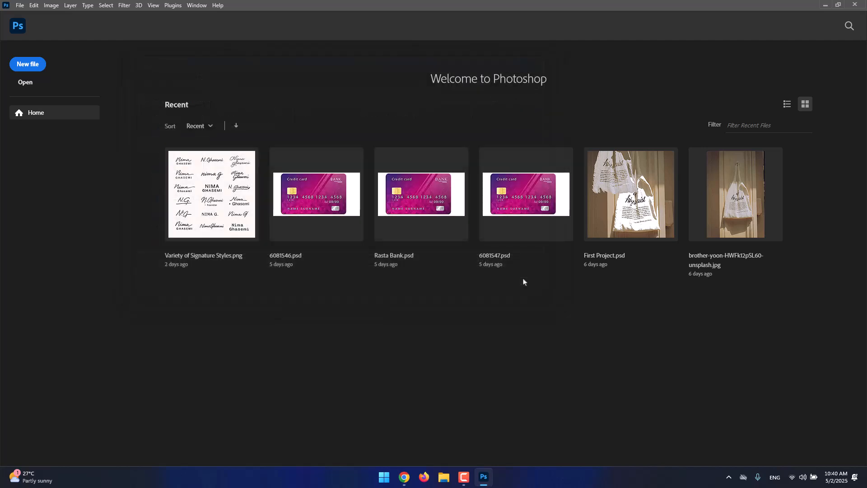
- Open the New Document settings, close and reopen them, and shift the dialog slightly to one side
{"action": "left_click", "coordinate": [31, 68]}
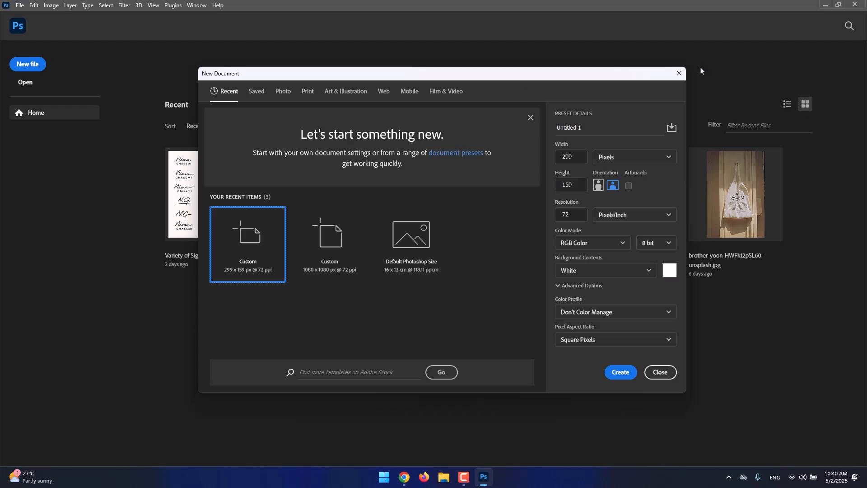
{"action": "left_click", "coordinate": [679, 73]}
{"action": "left_click", "coordinate": [19, 6]}
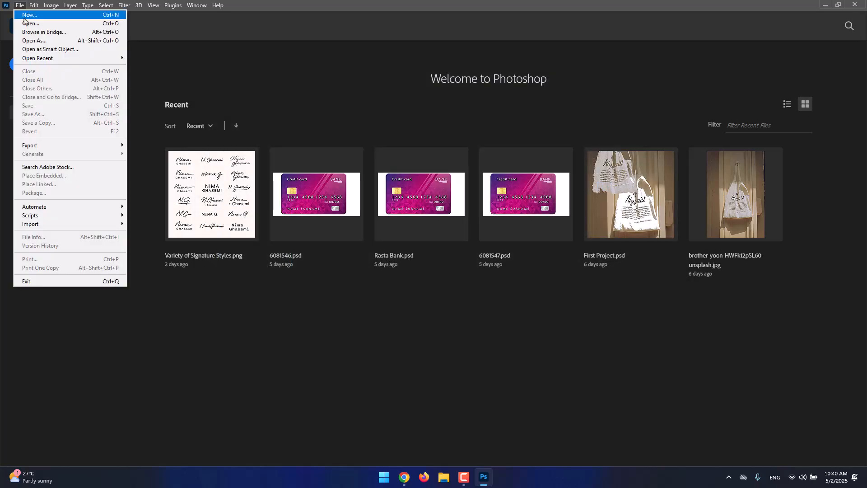
{"action": "left_click", "coordinate": [112, 17]}
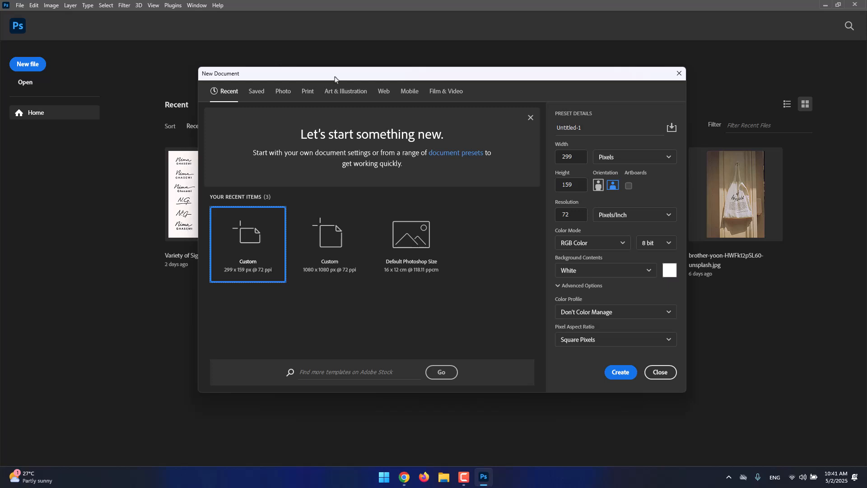
{"action": "left_click_drag", "start_coordinate": [337, 78], "coordinate": [299, 78]}
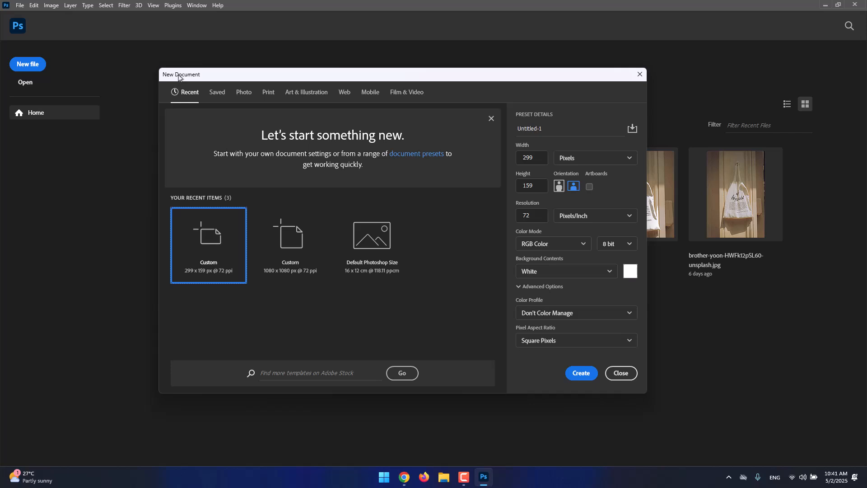
- Look through the preset categories Saved, Photo, Print, Art & Illustration, Web, Mobile and Film & Video, ending on Print
{"action": "left_click", "coordinate": [219, 94]}
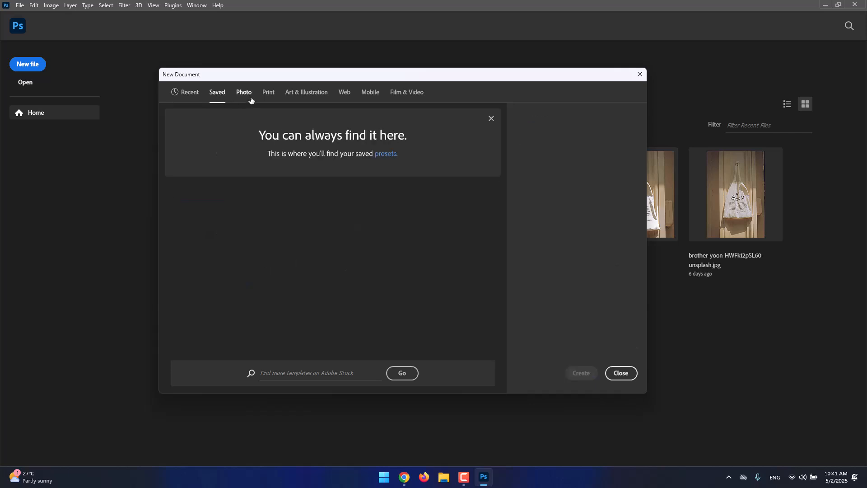
{"action": "left_click", "coordinate": [249, 96]}
{"action": "left_click", "coordinate": [275, 96]}
{"action": "left_click", "coordinate": [310, 93]}
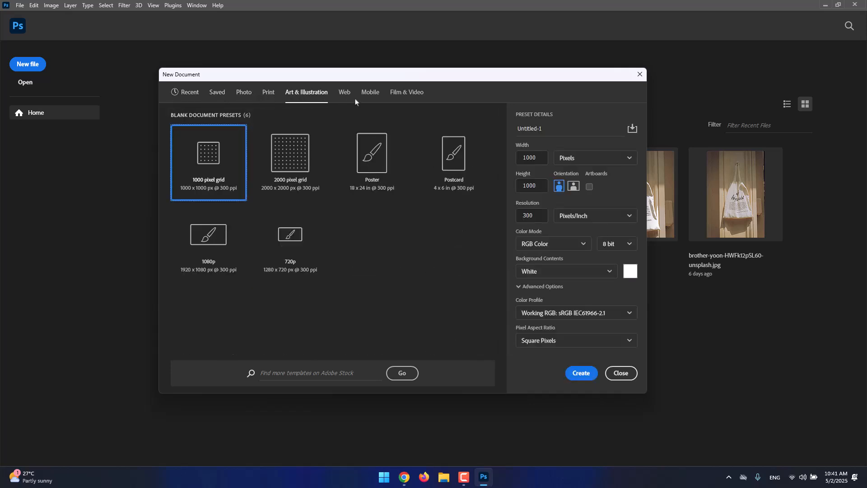
{"action": "left_click", "coordinate": [348, 95]}
{"action": "left_click", "coordinate": [368, 95]}
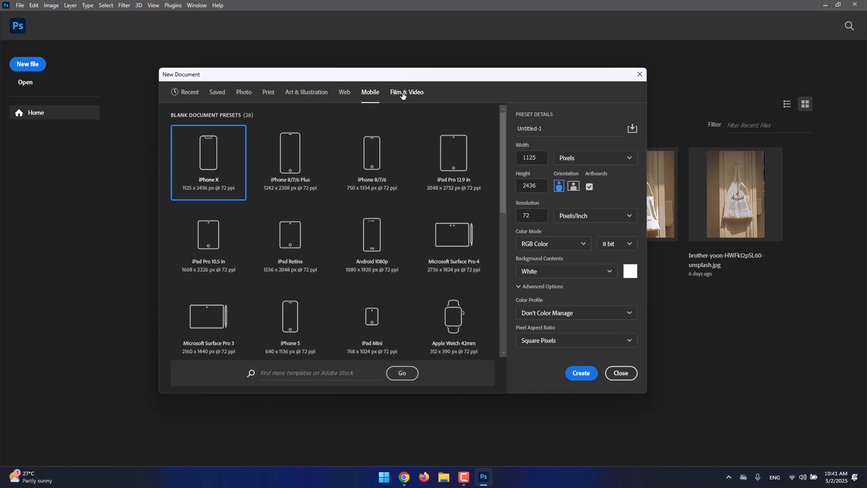
{"action": "left_click", "coordinate": [403, 95]}
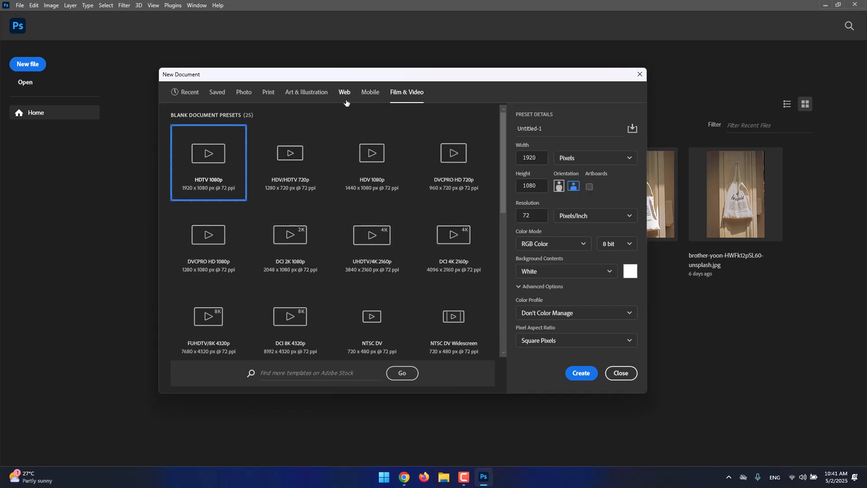
{"action": "left_click", "coordinate": [303, 97]}
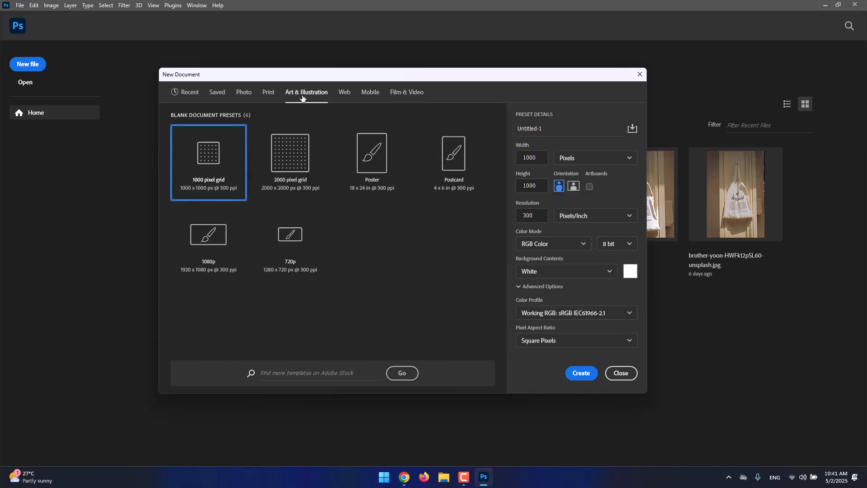
{"action": "left_click", "coordinate": [269, 96]}
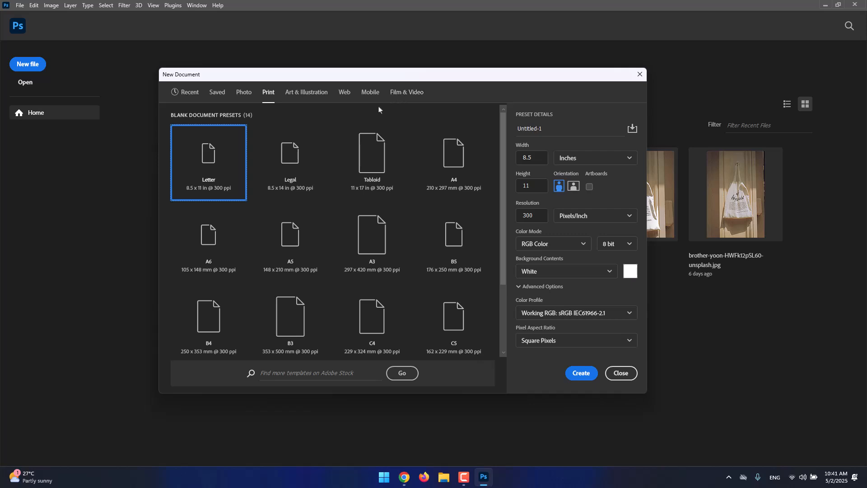
- Compare the Web presets with the Print presets and look through the whole range of paper sizes
{"action": "left_click", "coordinate": [344, 95]}
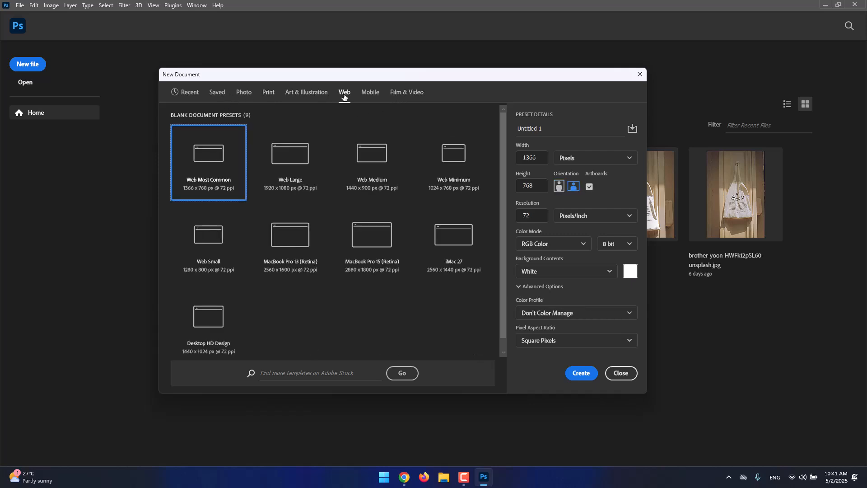
{"action": "left_click", "coordinate": [267, 95]}
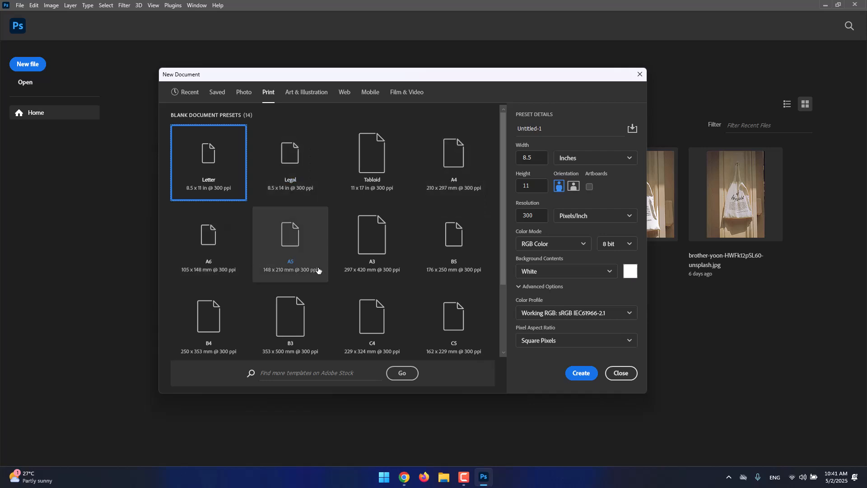
{"action": "scroll", "coordinate": [318, 271], "scroll_direction": "down", "scroll_amount": 3}
{"action": "scroll", "coordinate": [298, 226], "scroll_direction": "up", "scroll_amount": 3}
{"action": "scroll", "coordinate": [393, 302], "scroll_direction": "down", "scroll_amount": 3}
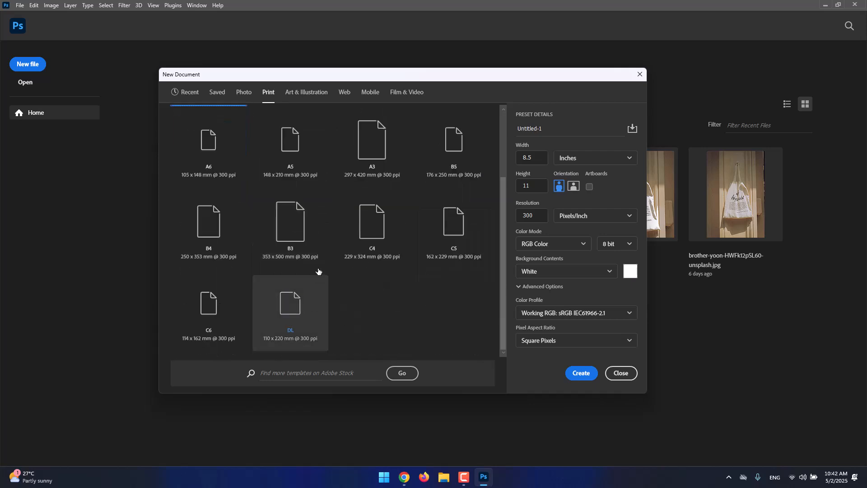
{"action": "scroll", "coordinate": [245, 221], "scroll_direction": "up", "scroll_amount": 3}
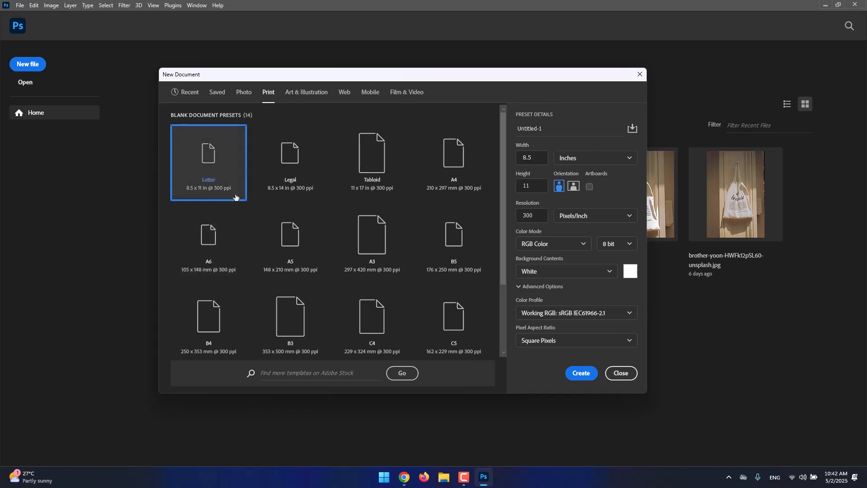
- Choose the Web preset category with Web Most Common and name the new document My First Document
{"action": "left_click", "coordinate": [344, 98]}
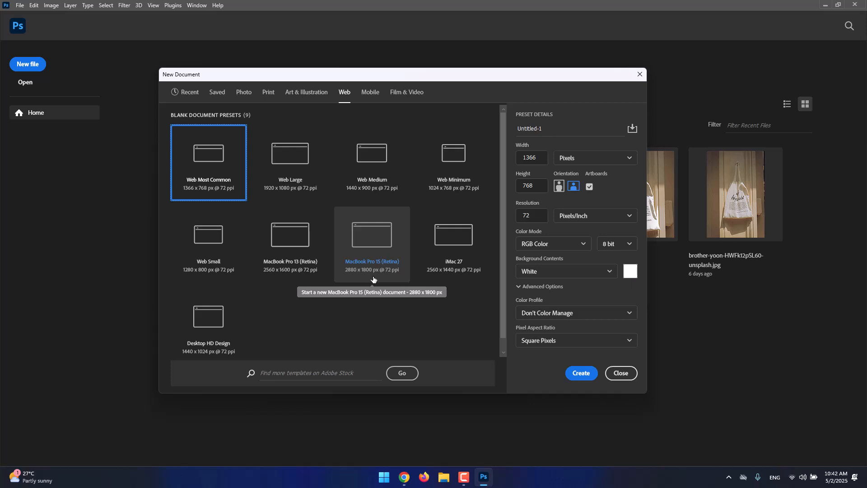
{"action": "scroll", "coordinate": [364, 275], "scroll_direction": "down", "scroll_amount": 1}
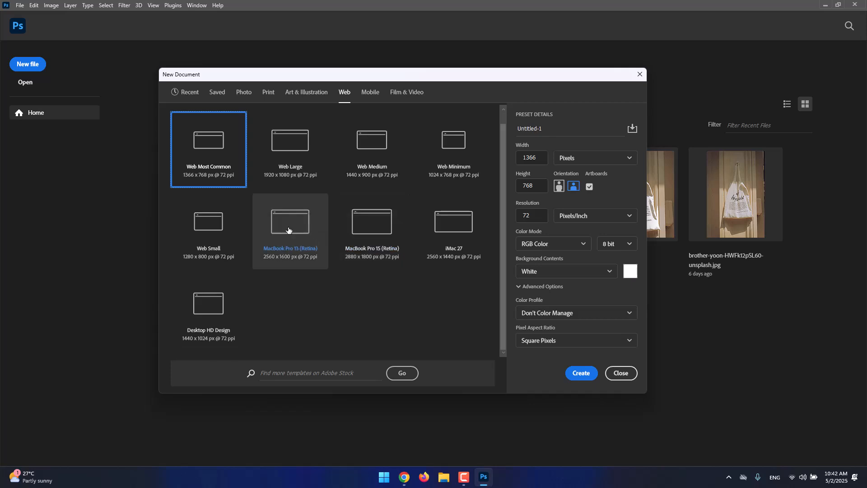
{"action": "scroll", "coordinate": [235, 227], "scroll_direction": "up", "scroll_amount": 1}
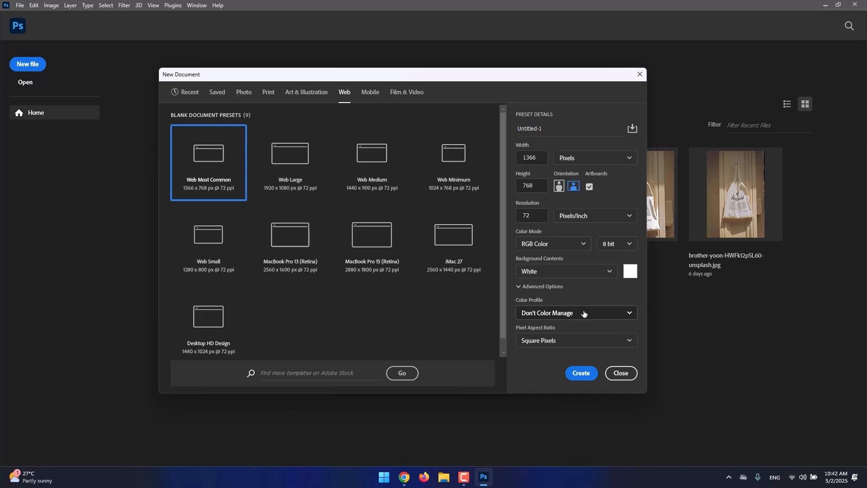
{"action": "left_click", "coordinate": [561, 127]}
{"action": "left_click_drag", "start_coordinate": [592, 131], "coordinate": [503, 131]}
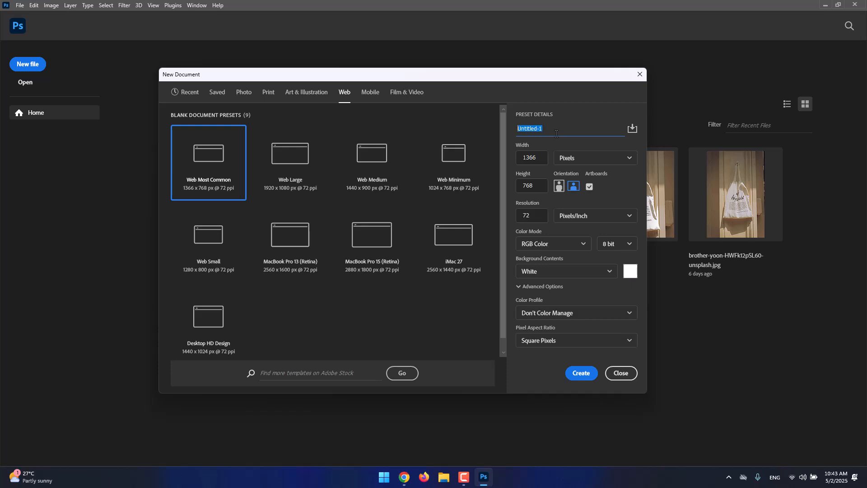
{"action": "type", "text": "My First Document"}
- Examine the document's width and height fields and the available measurement units, keeping Pixels
{"action": "left_click", "coordinate": [537, 158]}
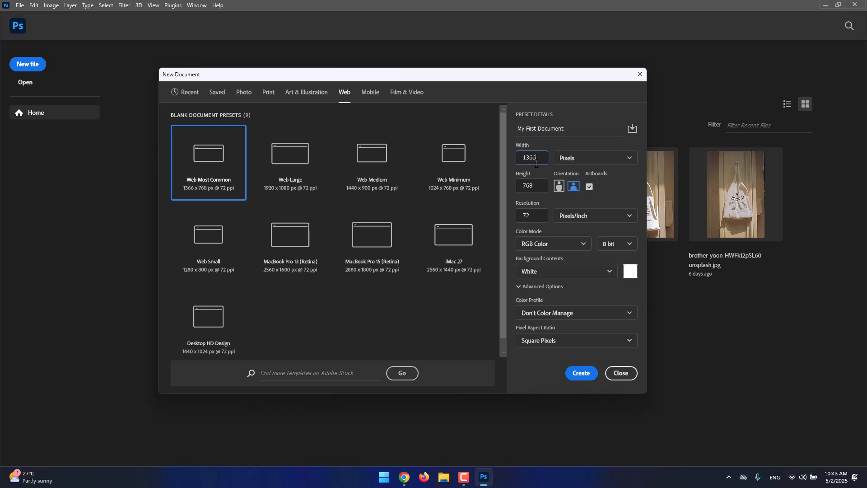
{"action": "left_click", "coordinate": [534, 184]}
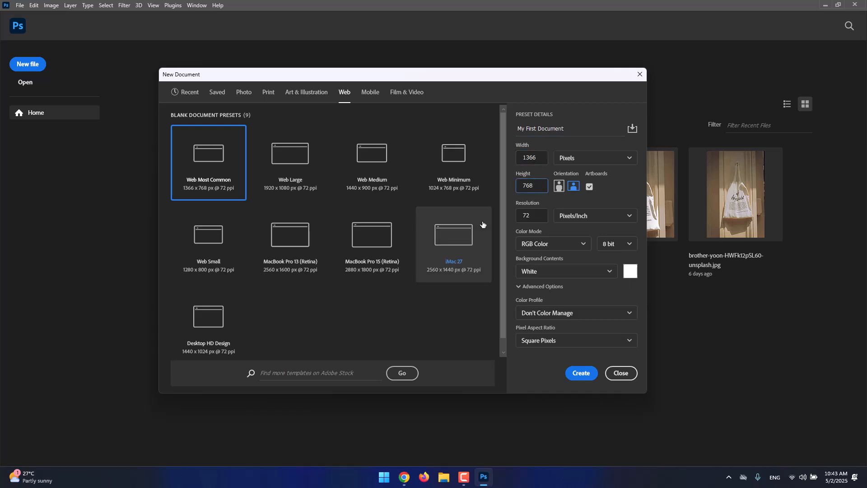
{"action": "left_click", "coordinate": [582, 157]}
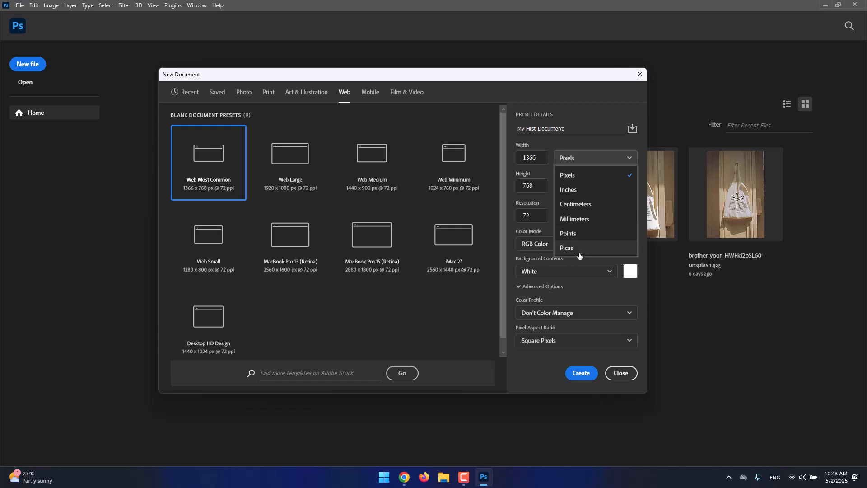
{"action": "left_click", "coordinate": [582, 176]}
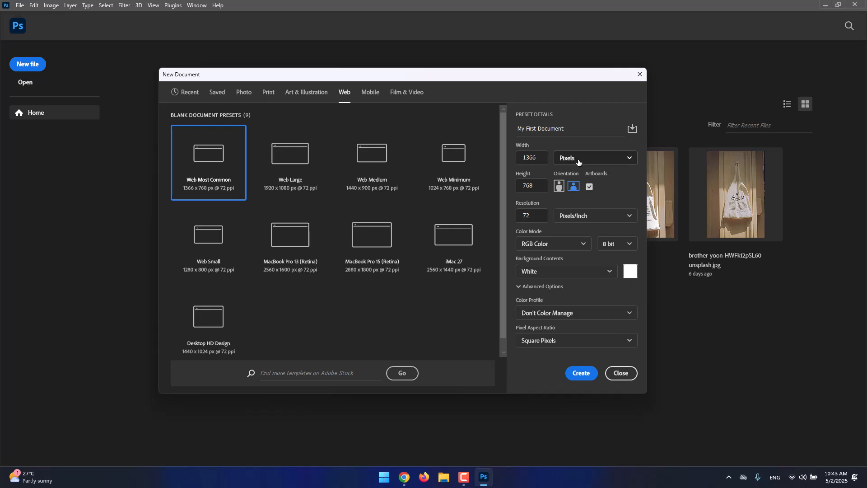
{"action": "left_click", "coordinate": [542, 157]}
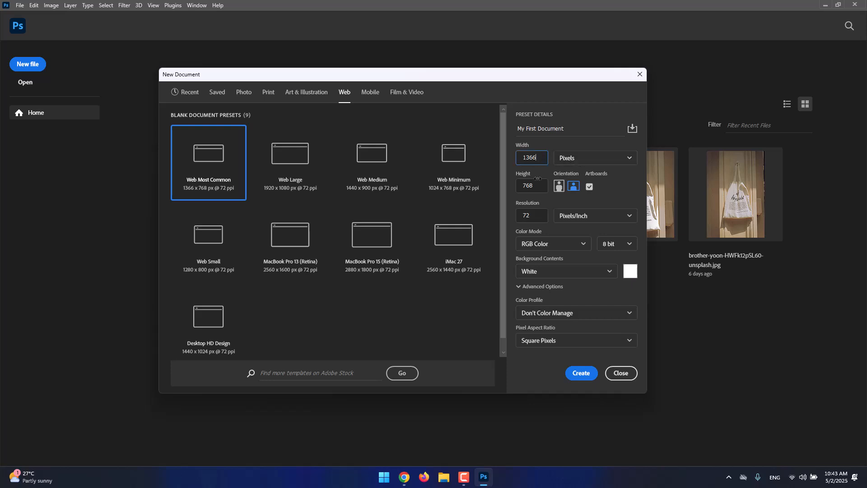
{"action": "key", "text": "Tab"}
{"action": "left_click", "coordinate": [531, 158]}
{"action": "left_click", "coordinate": [536, 189]}
- Switch the document orientation back and forth between portrait and landscape, ending on landscape
{"action": "left_click", "coordinate": [562, 191]}
{"action": "left_click", "coordinate": [575, 188]}
{"action": "left_click", "coordinate": [562, 188]}
{"action": "left_click", "coordinate": [574, 189]}
{"action": "left_click", "coordinate": [559, 188]}
{"action": "left_click", "coordinate": [574, 188]}
{"action": "left_click", "coordinate": [559, 187]}
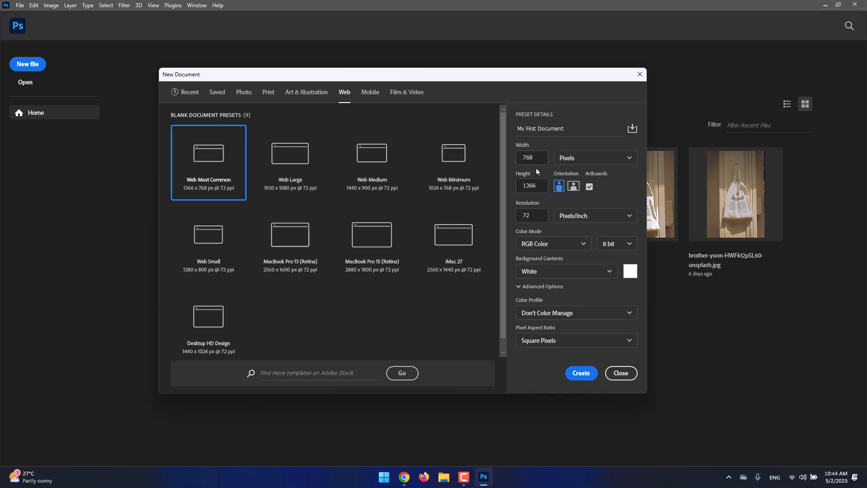
{"action": "left_click", "coordinate": [573, 188]}
{"action": "left_click", "coordinate": [563, 188]}
{"action": "left_click", "coordinate": [573, 187]}
{"action": "left_click", "coordinate": [560, 189]}
{"action": "left_click", "coordinate": [574, 187]}
- Turn the Artboards option off, go through the width and height fields, and turn Artboards on again
{"action": "left_click", "coordinate": [590, 187]}
{"action": "left_click", "coordinate": [542, 157]}
{"action": "left_click", "coordinate": [532, 186]}
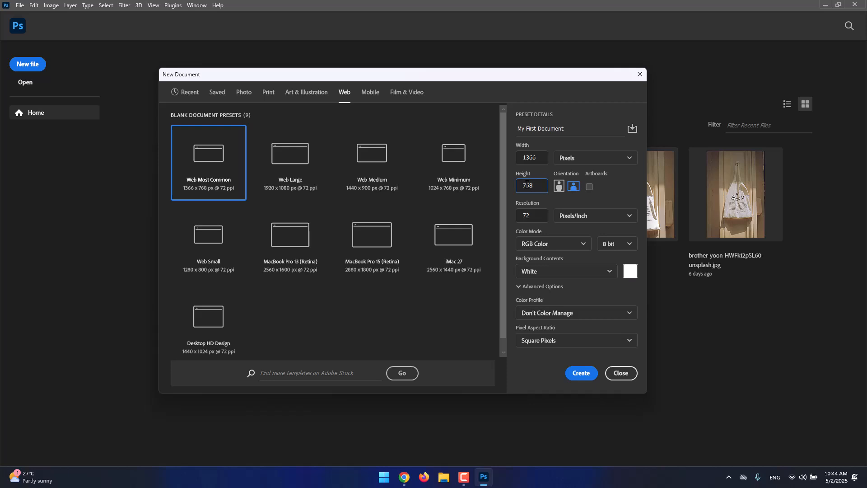
{"action": "left_click", "coordinate": [528, 158]}
{"action": "key", "text": "Tab"}
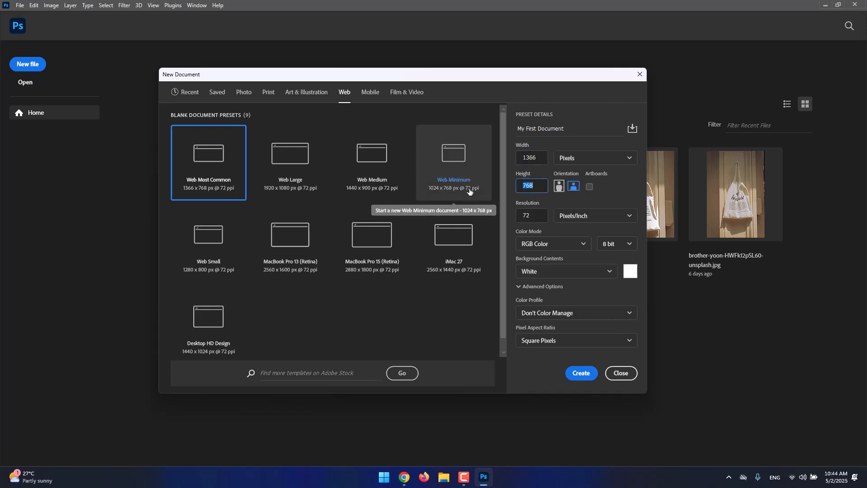
{"action": "left_click", "coordinate": [590, 187]}
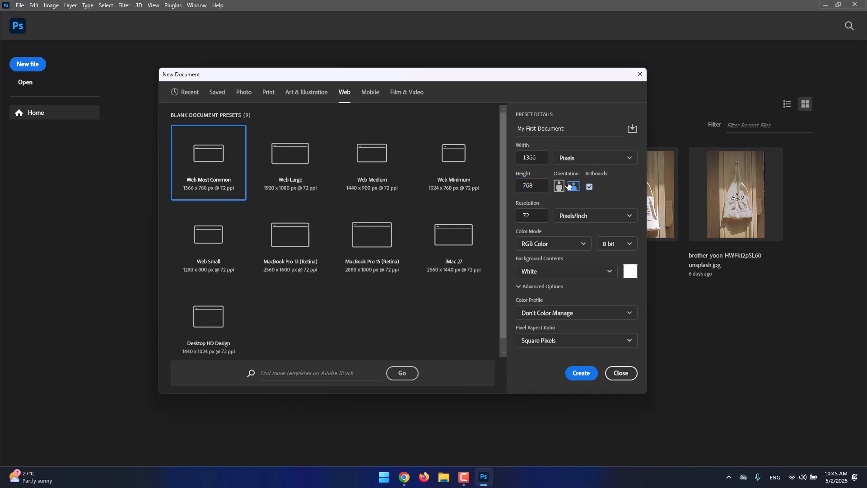
- Review the width, height and resolution fields and the resolution units, keeping Pixels/Inch
{"action": "left_click", "coordinate": [532, 191]}
{"action": "left_click", "coordinate": [538, 159]}
{"action": "left_click", "coordinate": [535, 185]}
{"action": "left_click", "coordinate": [544, 216]}
{"action": "left_click", "coordinate": [573, 216]}
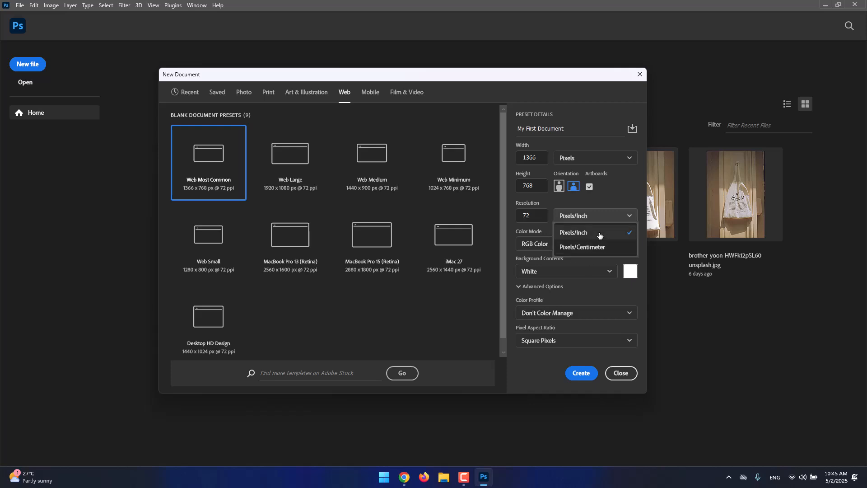
{"action": "left_click", "coordinate": [586, 234]}
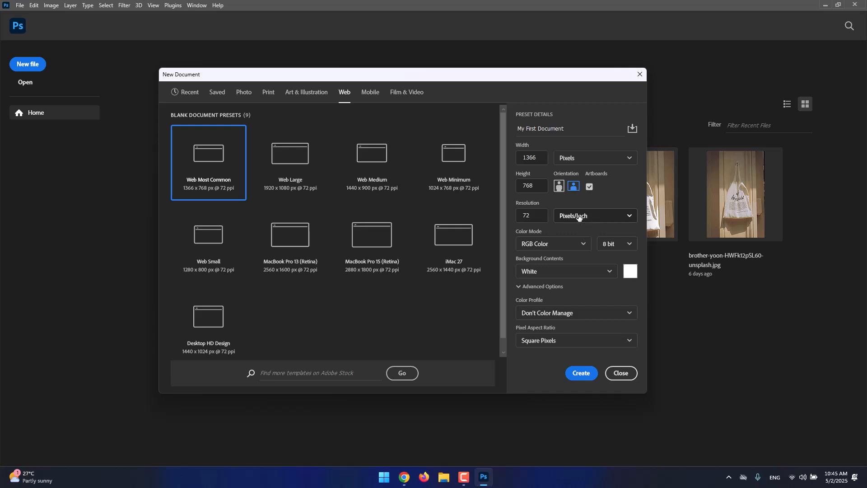
- Try a document resolution of 300 pixels/inch and set it back to 72
{"action": "double_click", "coordinate": [525, 216]}
{"action": "left_click_drag", "start_coordinate": [526, 215], "coordinate": [523, 215]}
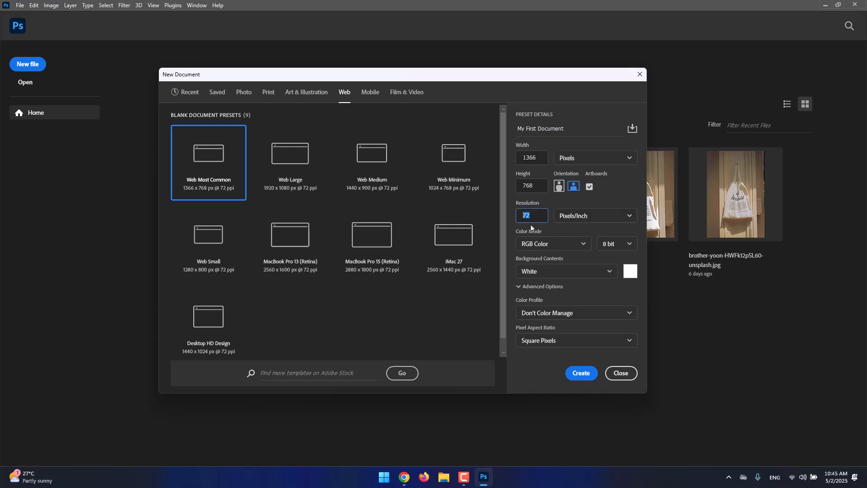
{"action": "left_click", "coordinate": [533, 228]}
{"action": "double_click", "coordinate": [537, 217]}
{"action": "type", "text": "300"}
{"action": "double_click", "coordinate": [540, 214]}
{"action": "type", "text": "72"}
{"action": "double_click", "coordinate": [531, 220]}
{"action": "left_click", "coordinate": [534, 218]}
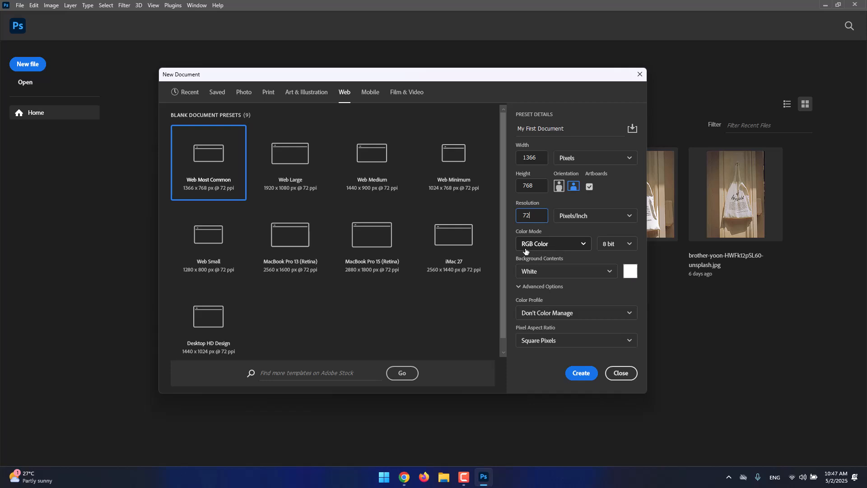
- Examine the Color Mode and Background Contents options offered for the Web preset, leaving both as they are
{"action": "left_click", "coordinate": [553, 248]}
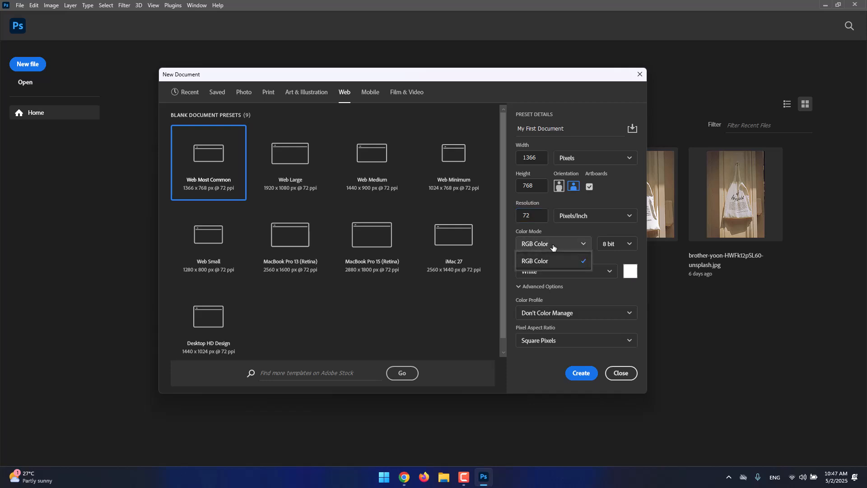
{"action": "left_click", "coordinate": [555, 272]}
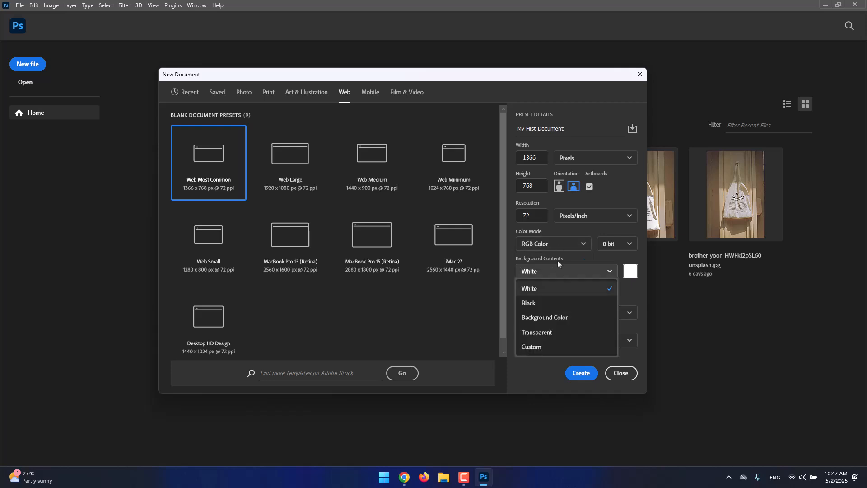
{"action": "left_click", "coordinate": [560, 248]}
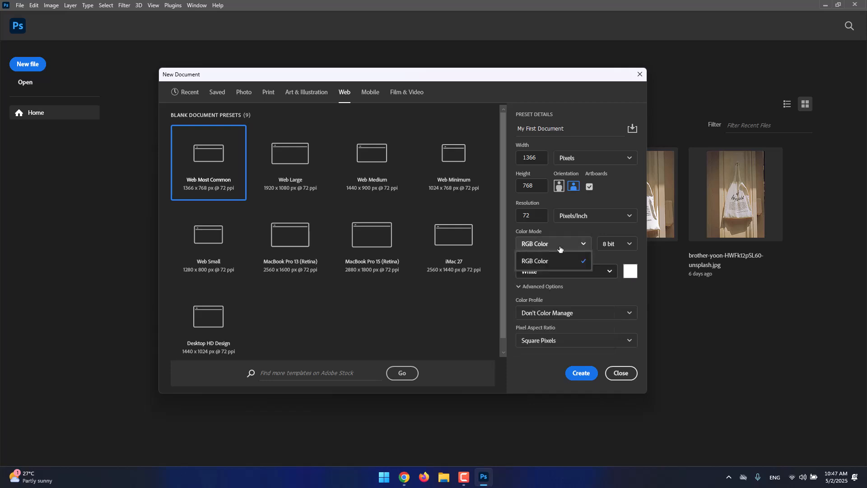
{"action": "left_click", "coordinate": [197, 168]}
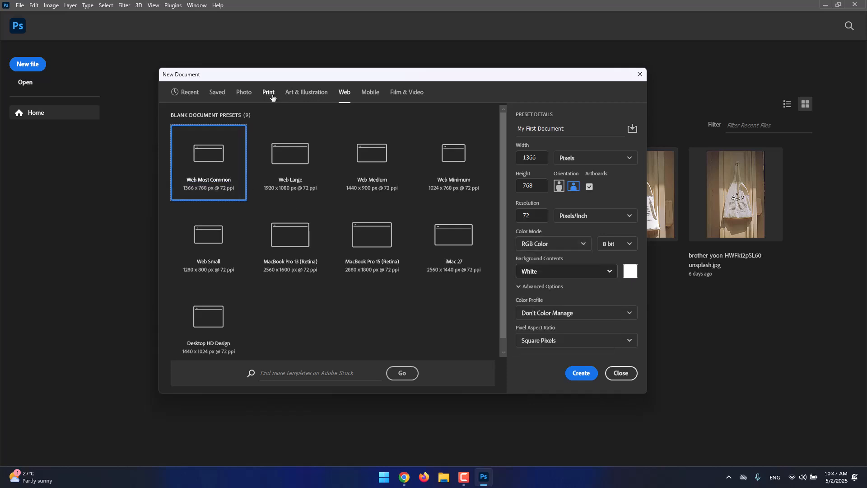
- Choose the A4 print preset and set its color mode to CMYK Color
{"action": "left_click", "coordinate": [269, 93]}
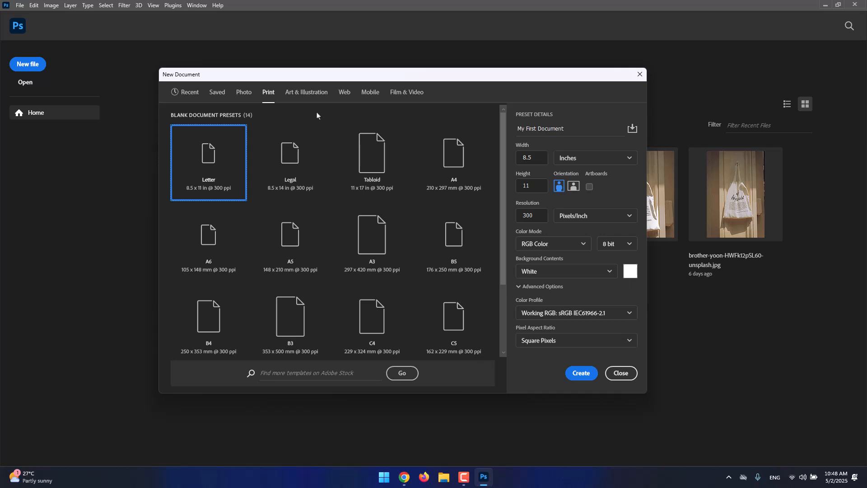
{"action": "left_click", "coordinate": [450, 149]}
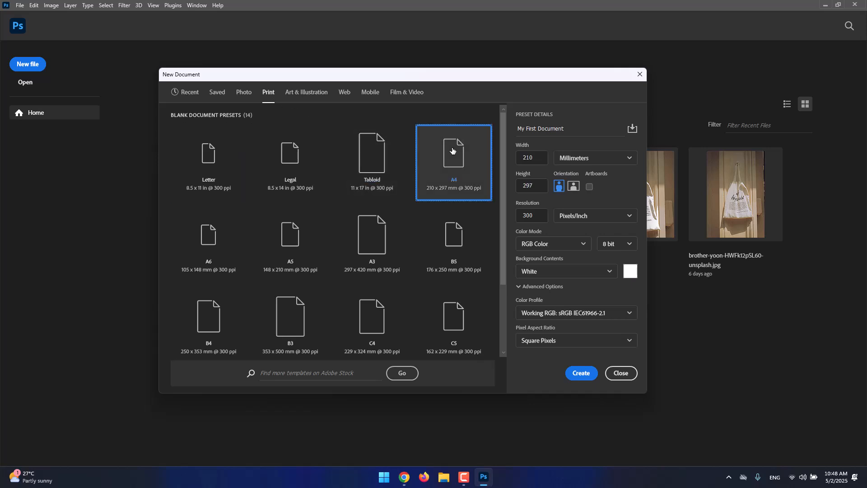
{"action": "left_click", "coordinate": [554, 244]}
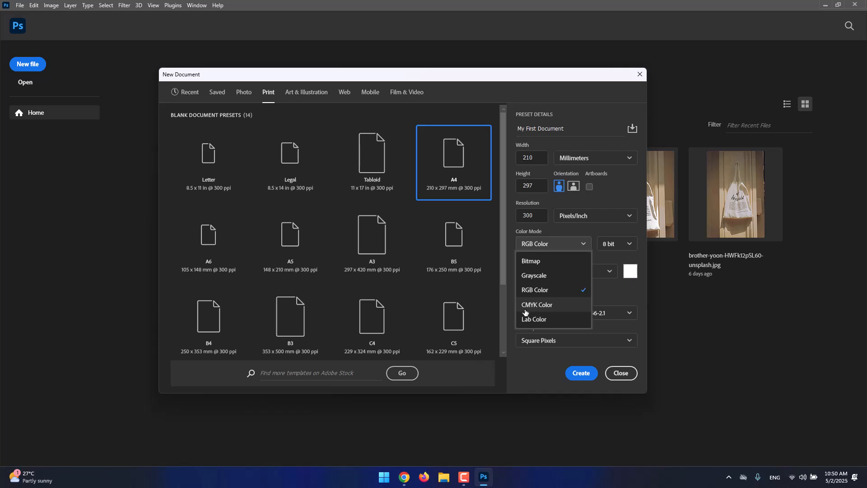
{"action": "left_click", "coordinate": [536, 309]}
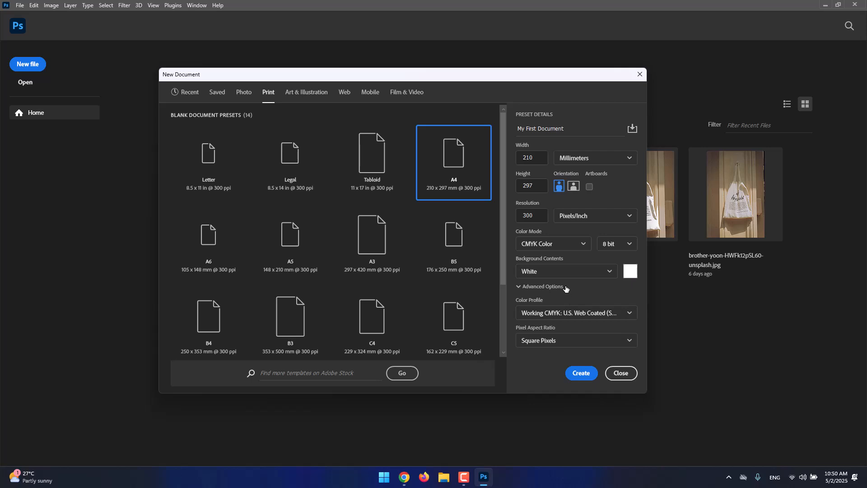
- Set the A4 preset's color mode back to RGB Color and return to the Web Most Common preset
{"action": "left_click", "coordinate": [560, 246]}
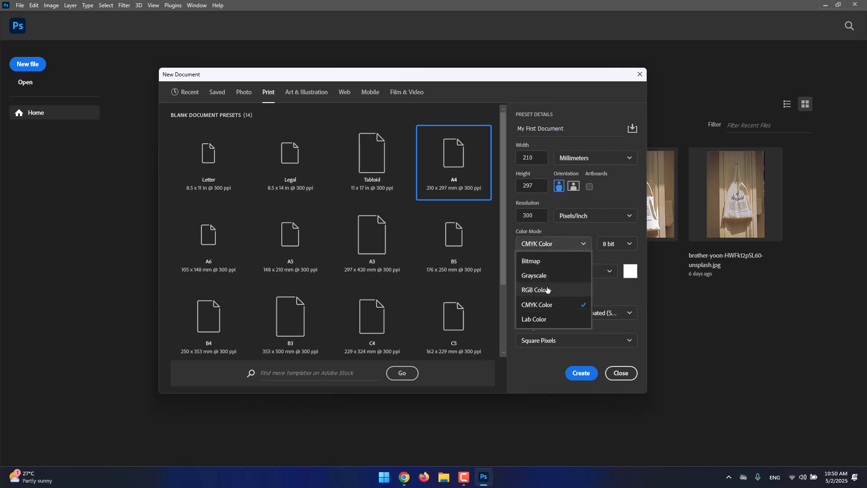
{"action": "left_click", "coordinate": [547, 290]}
{"action": "left_click", "coordinate": [554, 246]}
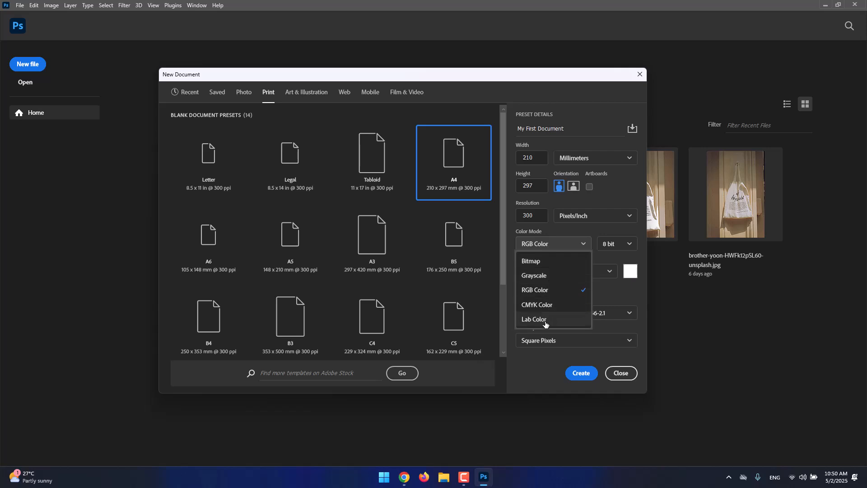
{"action": "left_click", "coordinate": [566, 233]}
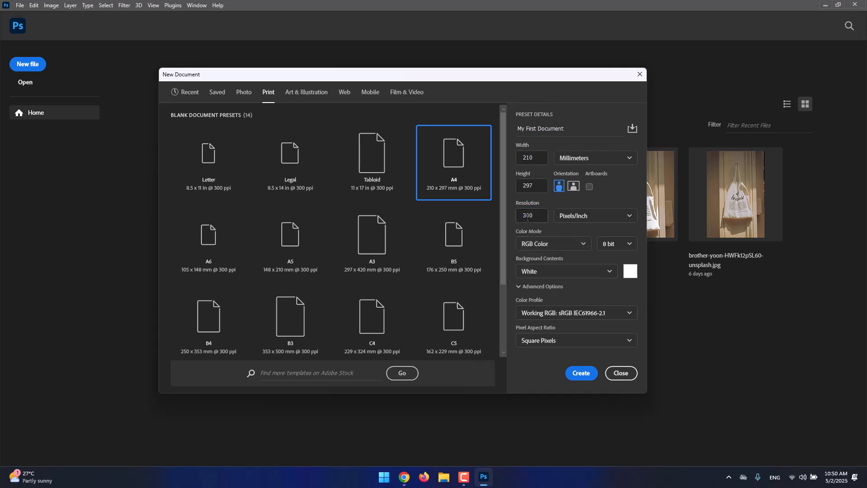
{"action": "left_click", "coordinate": [344, 92]}
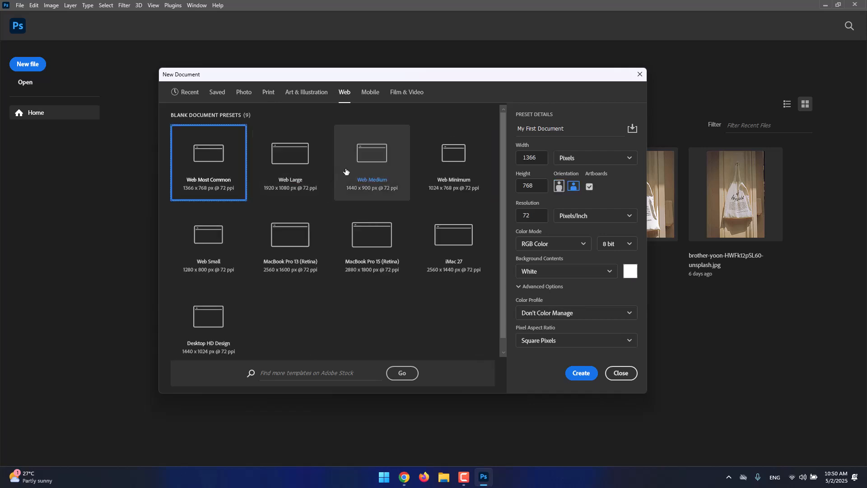
- Look over the background contents options and try a custom teal background color for the document
{"action": "left_click", "coordinate": [559, 271]}
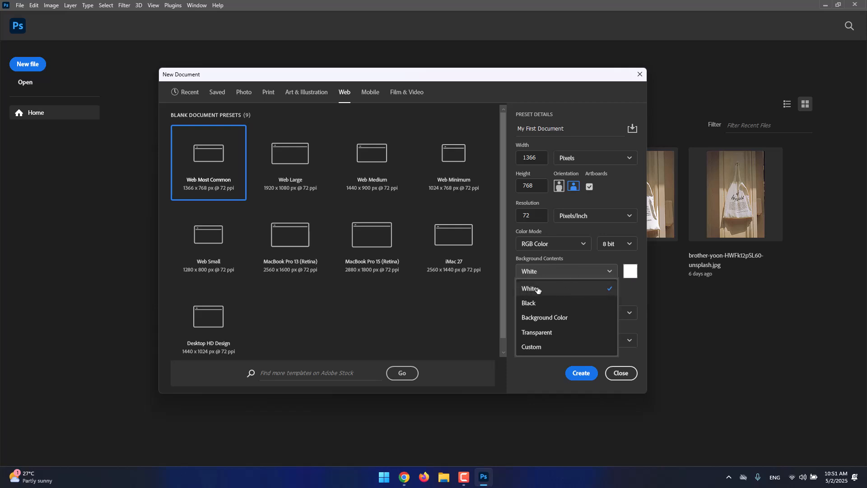
{"action": "left_click", "coordinate": [612, 295]}
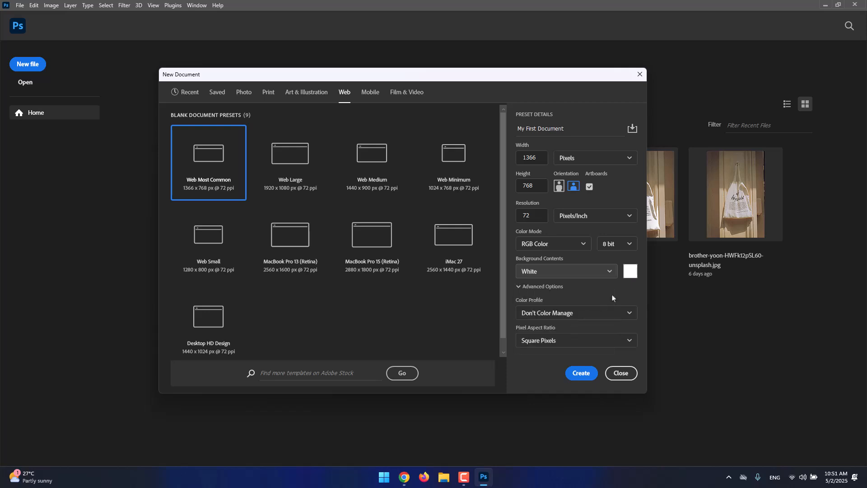
{"action": "left_click", "coordinate": [630, 271]}
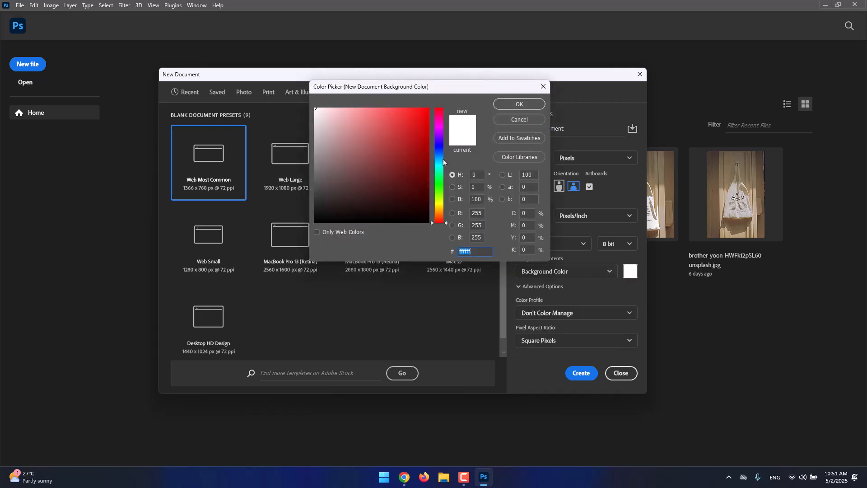
{"action": "left_click_drag", "start_coordinate": [442, 159], "coordinate": [422, 137]}
{"action": "left_click", "coordinate": [521, 107]}
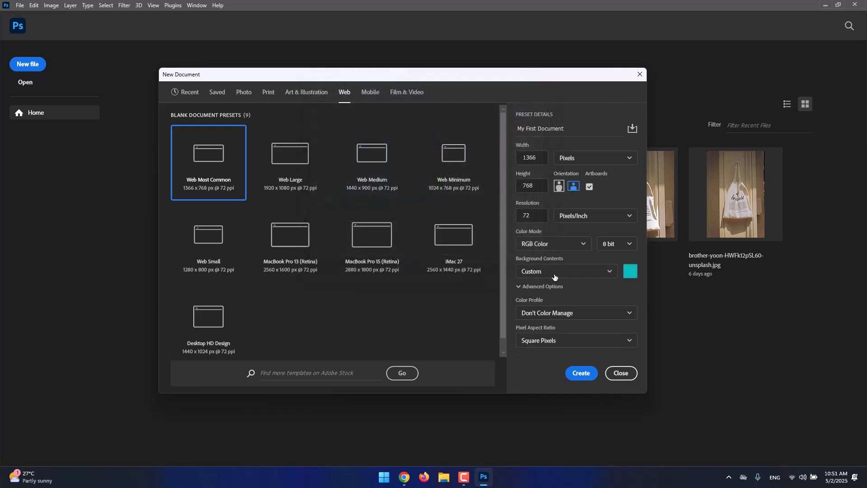
- Try the Transparent and Background Color options for the document's background contents
{"action": "left_click", "coordinate": [591, 273]}
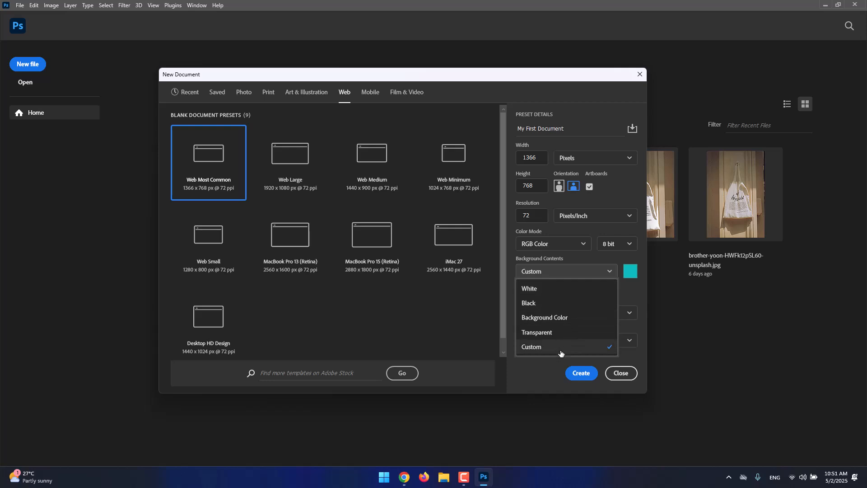
{"action": "left_click", "coordinate": [563, 333]}
{"action": "left_click", "coordinate": [573, 277]}
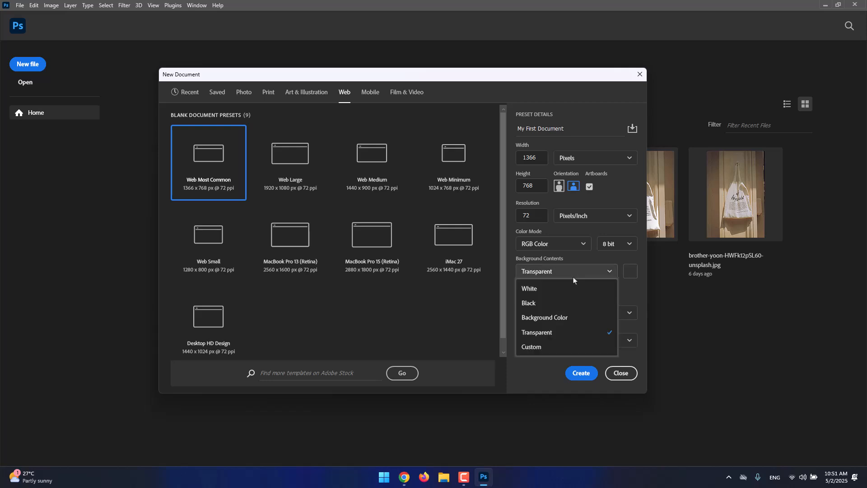
{"action": "left_click", "coordinate": [563, 318]}
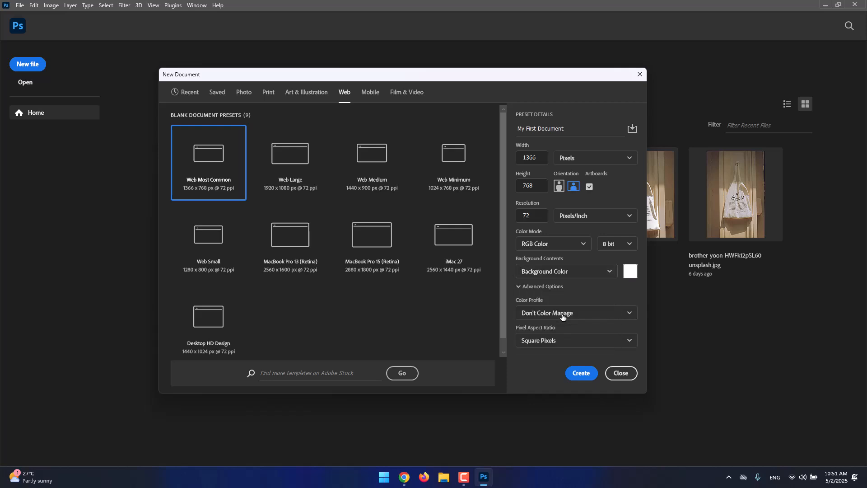
- Set the background contents to White and create the new document
{"action": "left_click", "coordinate": [568, 277]}
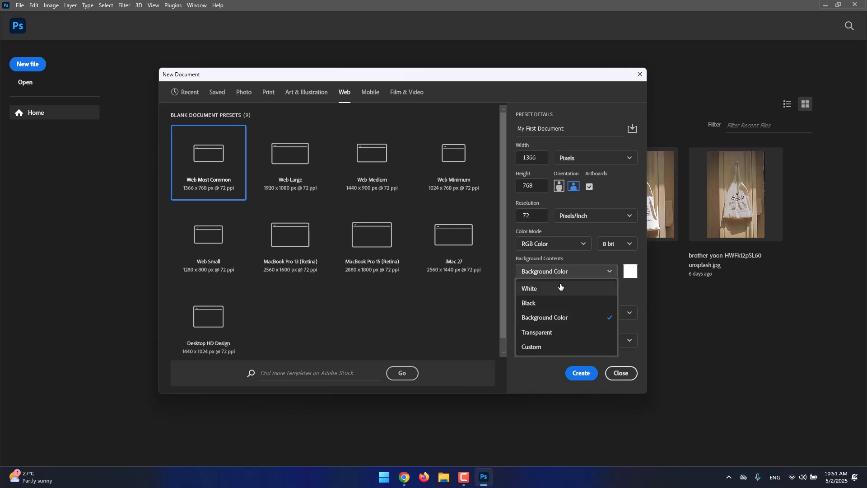
{"action": "left_click", "coordinate": [561, 288]}
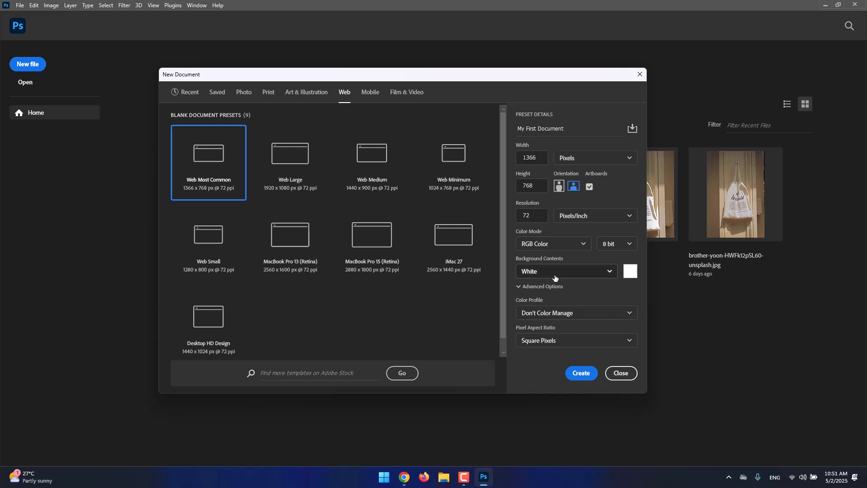
{"action": "left_click", "coordinate": [545, 272]}
{"action": "left_click", "coordinate": [537, 287]}
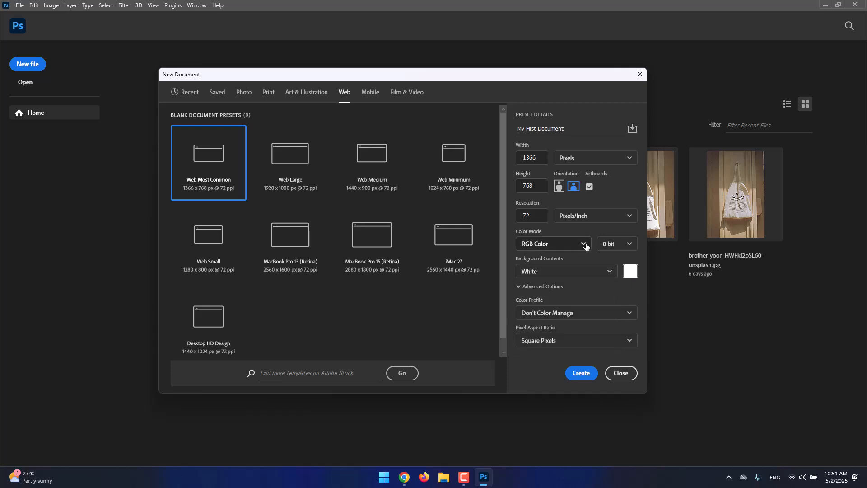
{"action": "left_click", "coordinate": [582, 374]}
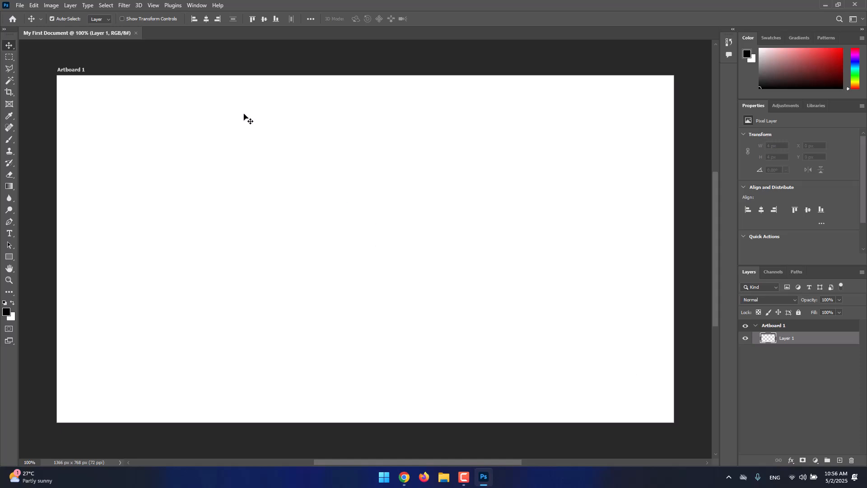
- Review the available workspaces and keep Essentials (Default)
{"action": "left_click", "coordinate": [189, 6]}
{"action": "mouse_move", "coordinate": [197, 24]}
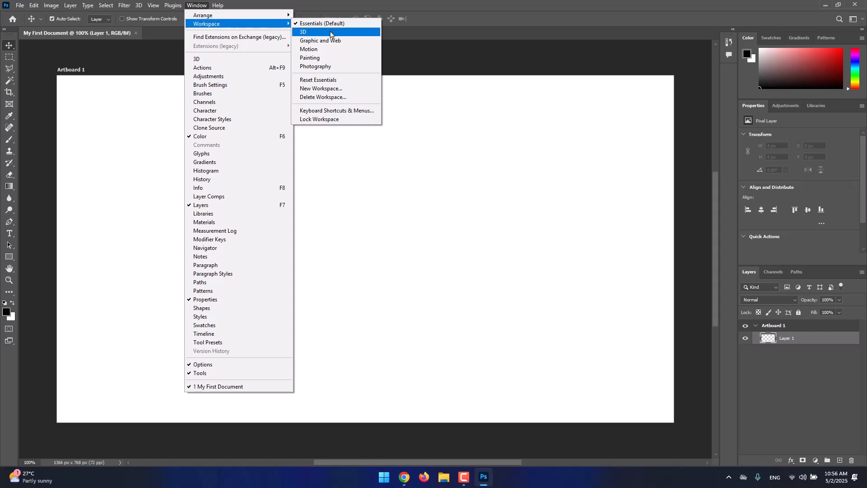
{"action": "left_click", "coordinate": [401, 53]}
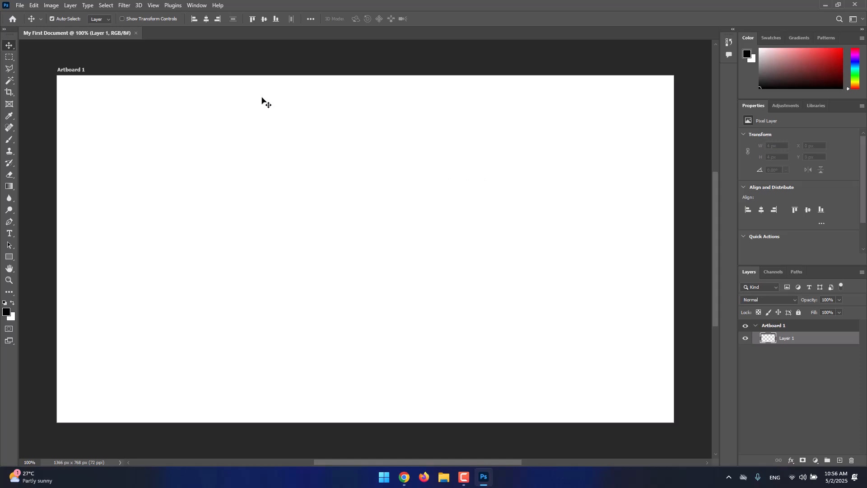
{"action": "left_click", "coordinate": [198, 6]}
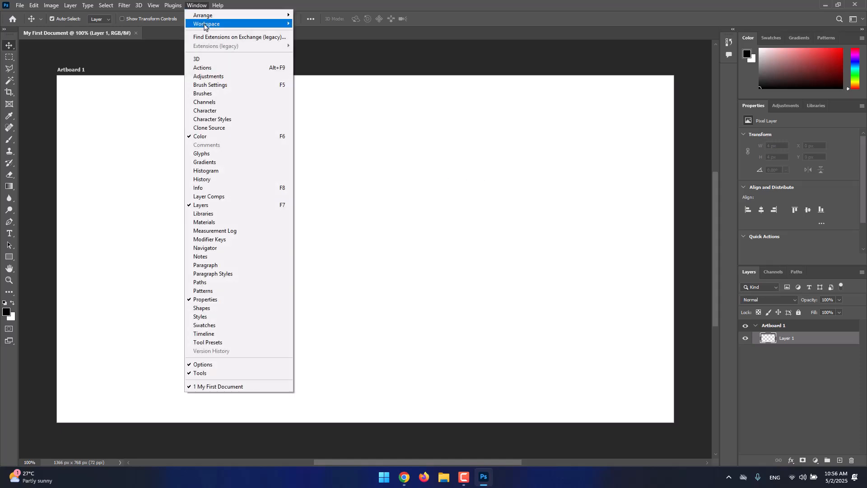
{"action": "mouse_move", "coordinate": [204, 27]}
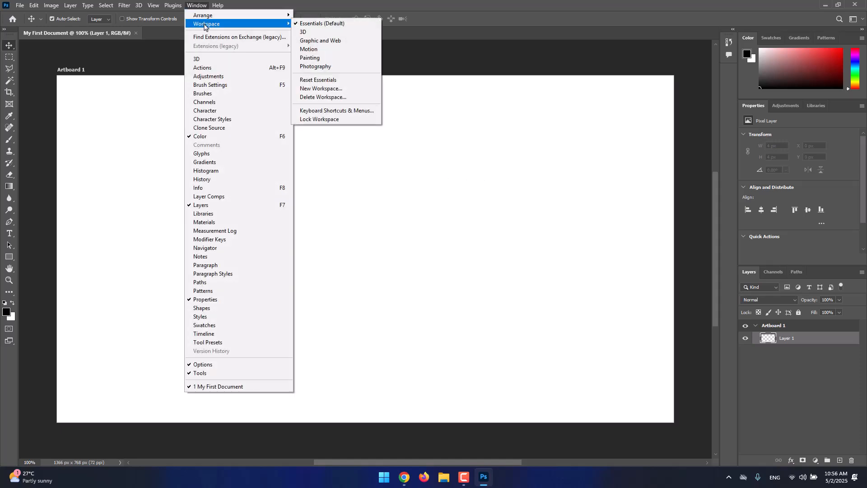
{"action": "left_click", "coordinate": [335, 23]}
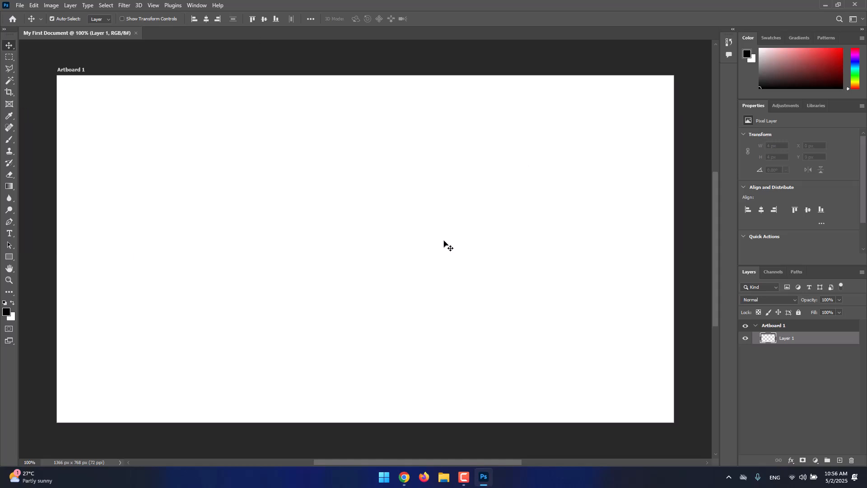
{"action": "scroll", "coordinate": [311, 187], "scroll_direction": "up", "scroll_amount": 2}
{"action": "scroll", "coordinate": [309, 186], "scroll_direction": "down", "scroll_amount": 2}
- Browse the File, Image, Layer and Help commands without running any of them
{"action": "left_click", "coordinate": [20, 5]}
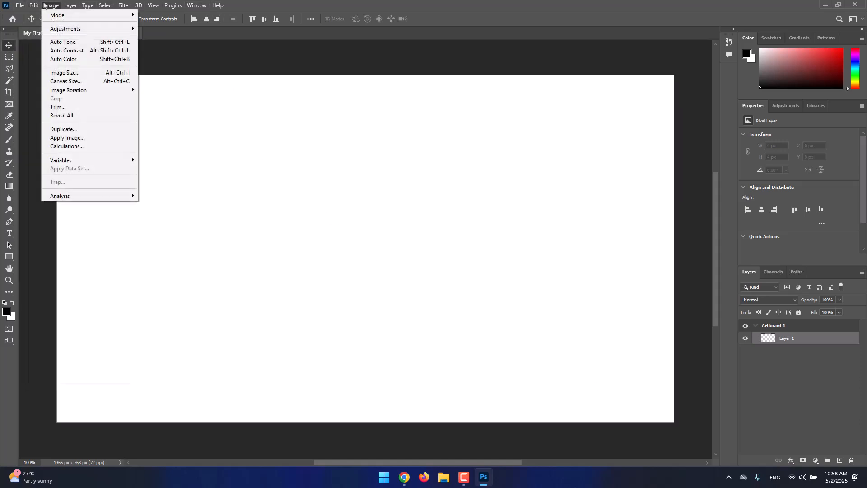
{"action": "mouse_move", "coordinate": [212, 4]}
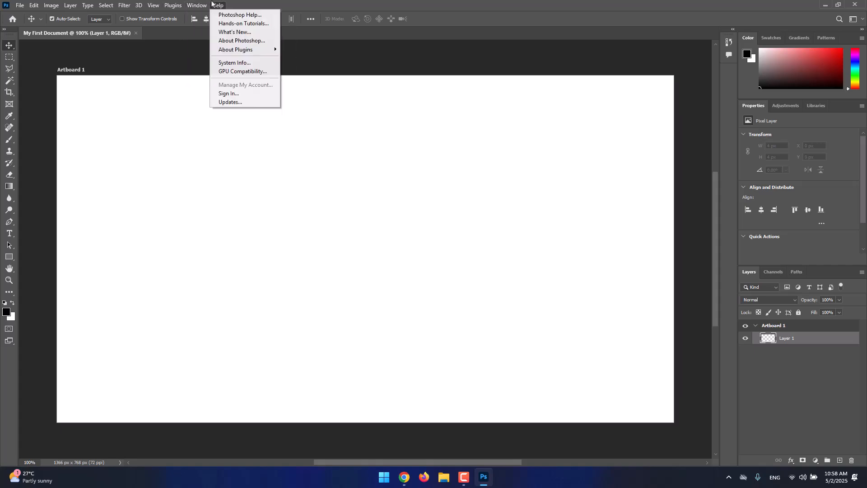
{"action": "mouse_move", "coordinate": [65, 7]}
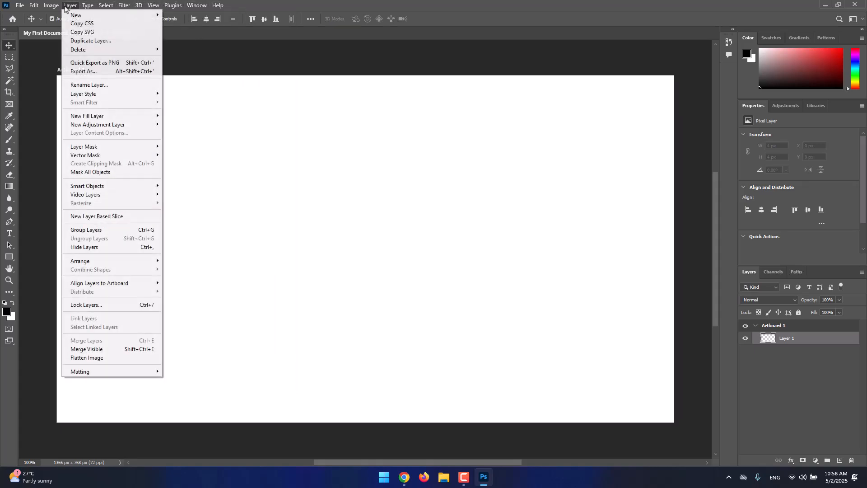
{"action": "mouse_move", "coordinate": [21, 6]}
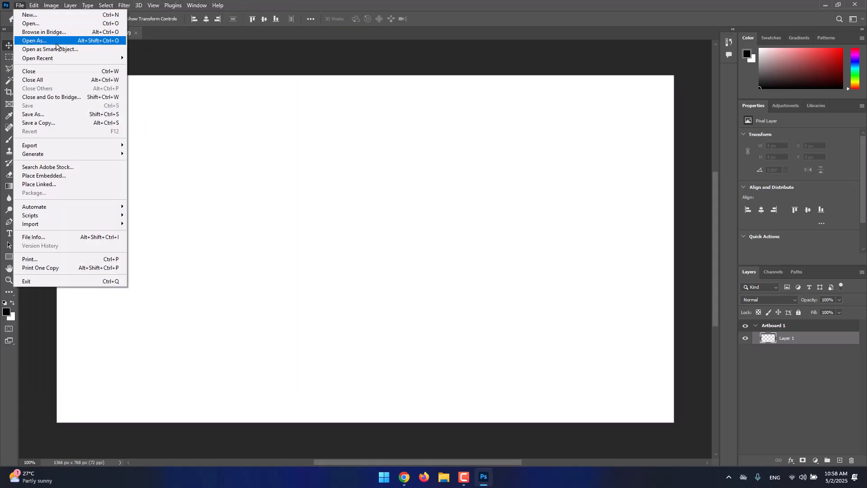
{"action": "left_click", "coordinate": [242, 3]}
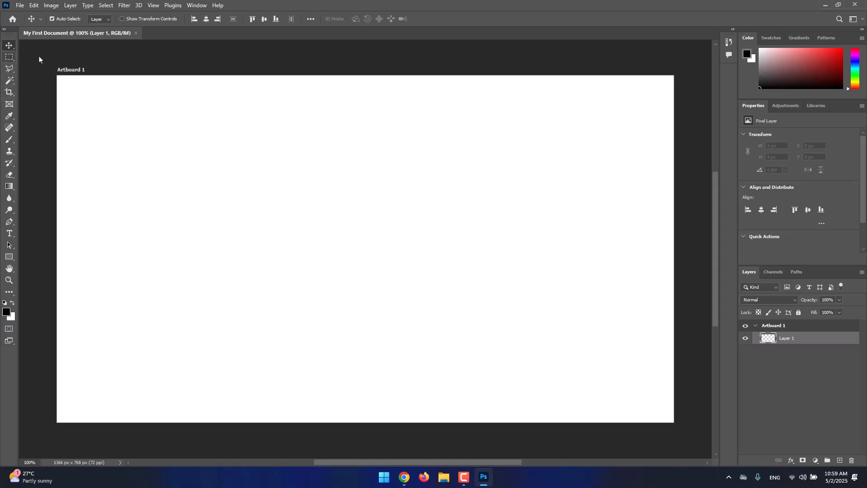
- Go through the Rectangular Marquee, Lasso, Magic Wand, Crop and Frame tools to compare their options
{"action": "key", "text": "m"}
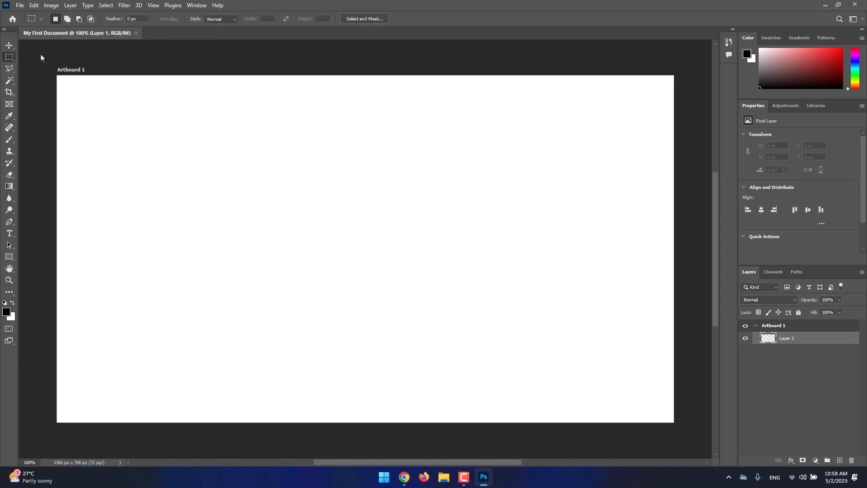
{"action": "left_click", "coordinate": [10, 68]}
{"action": "left_click", "coordinate": [9, 81]}
{"action": "left_click", "coordinate": [10, 92]}
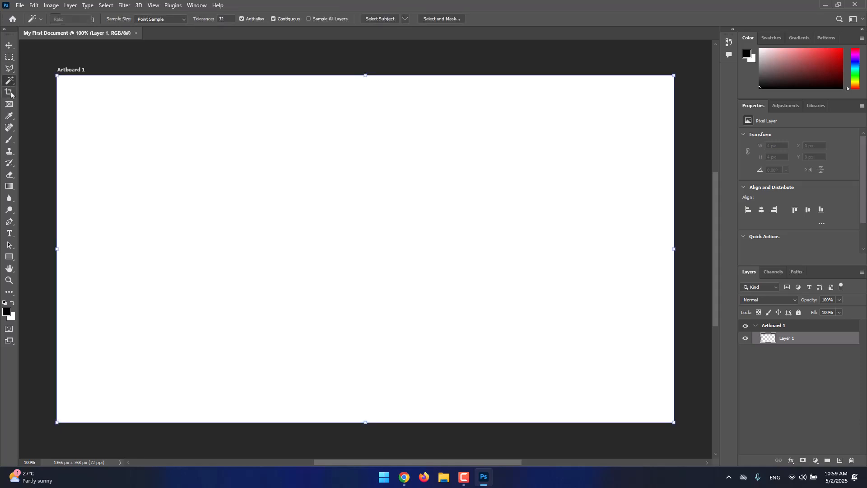
{"action": "left_click", "coordinate": [10, 104]}
{"action": "left_click", "coordinate": [10, 81]}
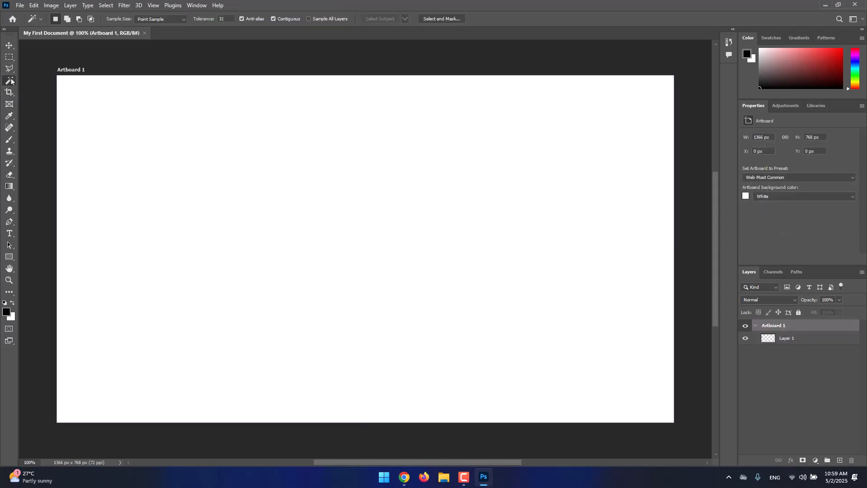
- Compare the options of the Rectangular Marquee, Move, Eyedropper and Brush tools, then return to the Move tool
{"action": "left_click", "coordinate": [9, 57]}
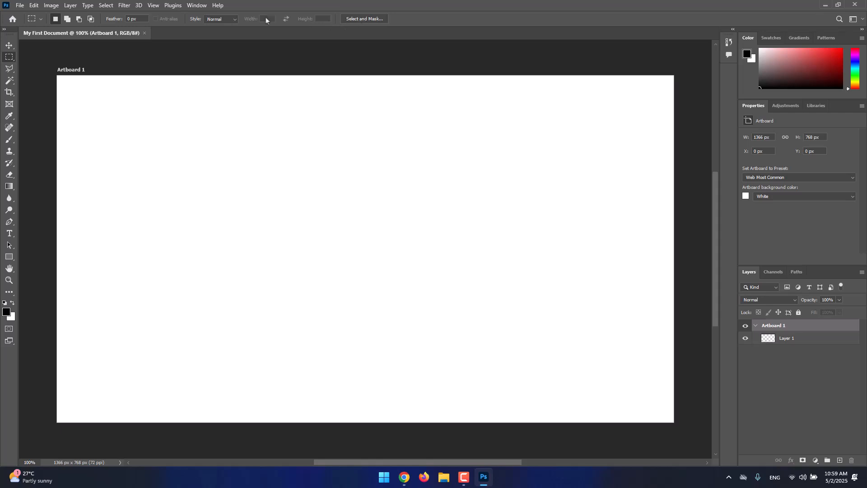
{"action": "left_click", "coordinate": [9, 49]}
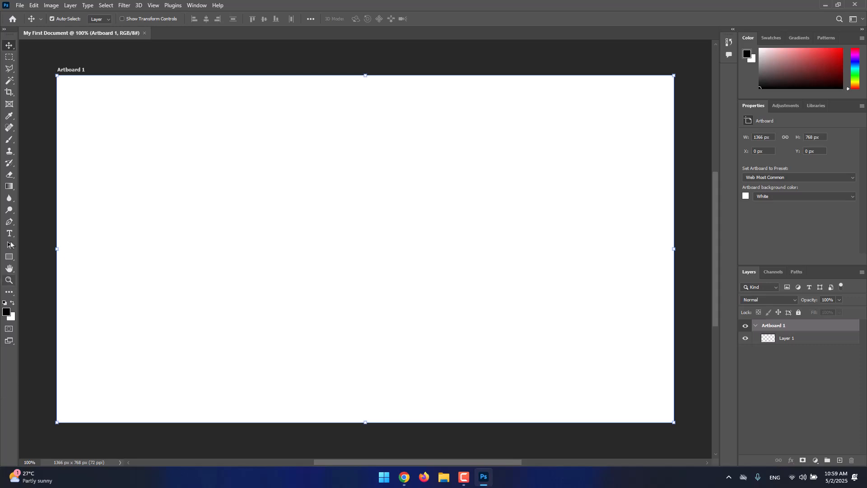
{"action": "left_click", "coordinate": [9, 57]}
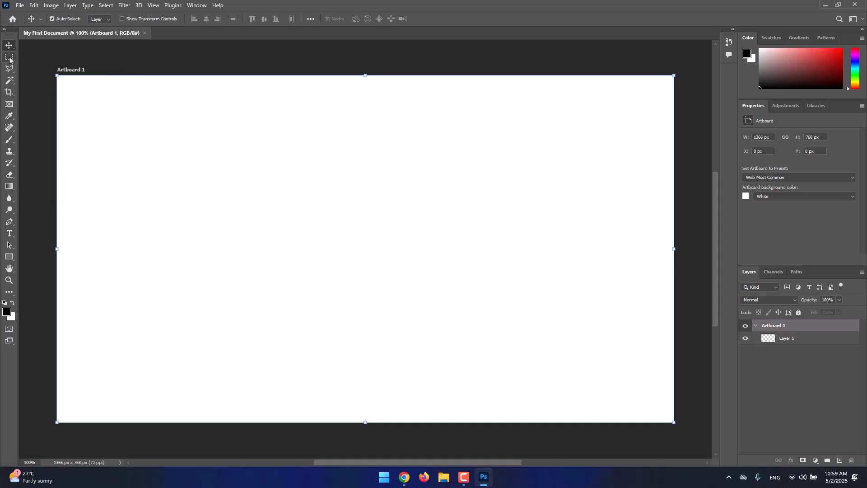
{"action": "left_click", "coordinate": [9, 81]}
{"action": "left_click", "coordinate": [9, 116]}
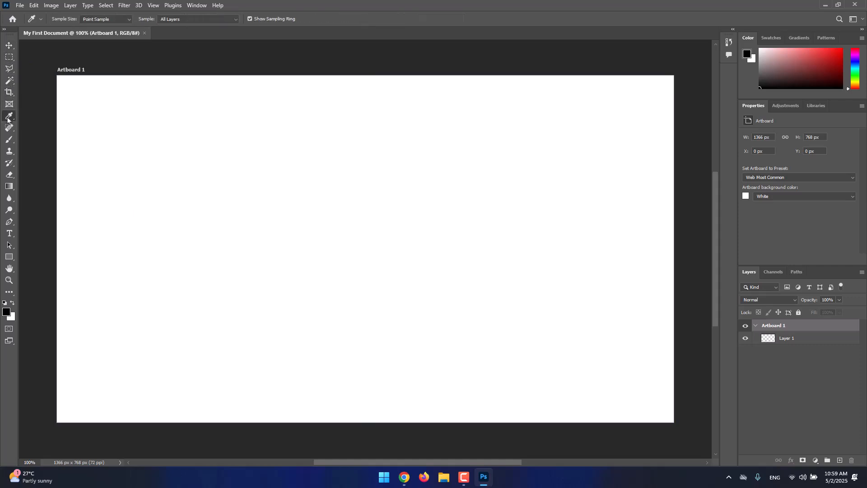
{"action": "left_click", "coordinate": [9, 128]}
{"action": "left_click", "coordinate": [9, 140]}
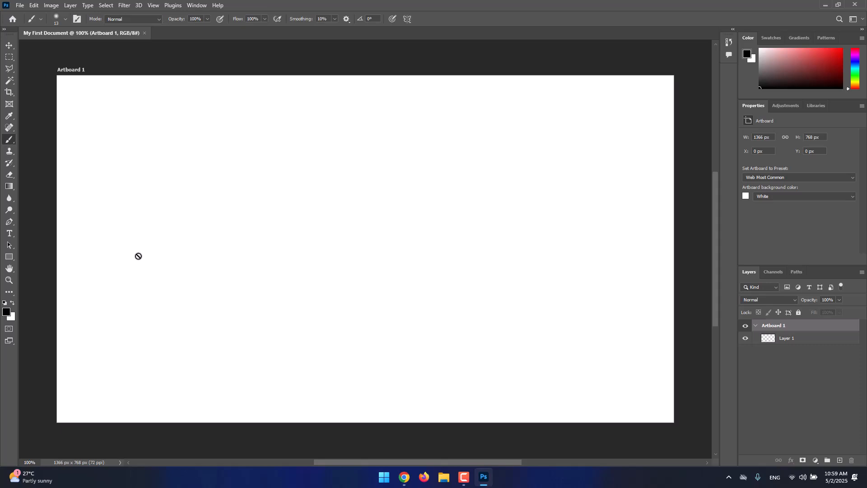
{"action": "left_click", "coordinate": [9, 45]}
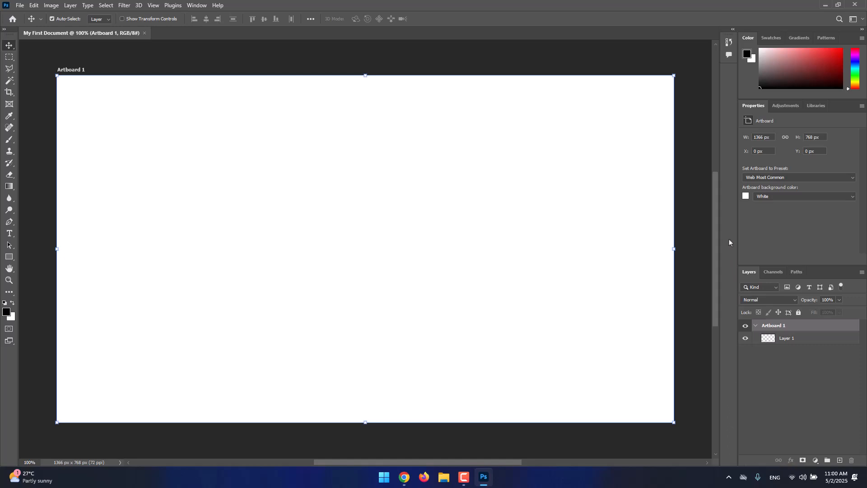
- Bring the Swatches forward, switch back to Color and reduce the height of the Color area
{"action": "left_click", "coordinate": [190, 8]}
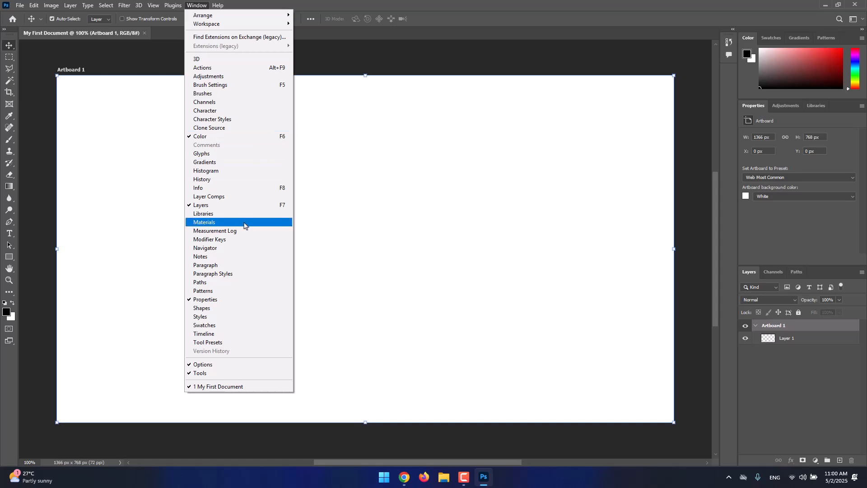
{"action": "left_click", "coordinate": [219, 325]}
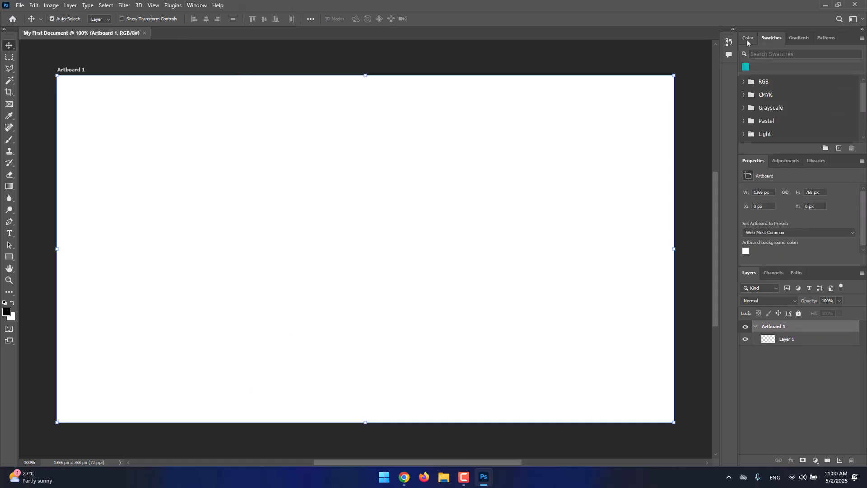
{"action": "left_click", "coordinate": [748, 39]}
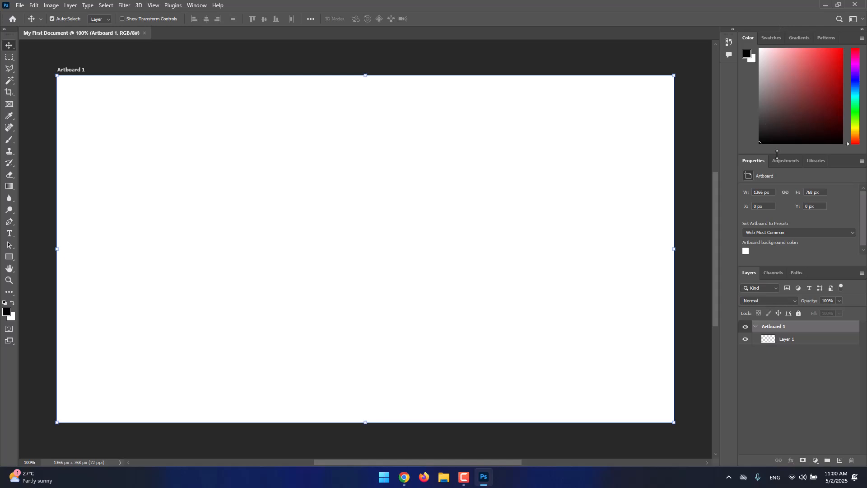
{"action": "left_click_drag", "start_coordinate": [777, 154], "coordinate": [780, 80]}
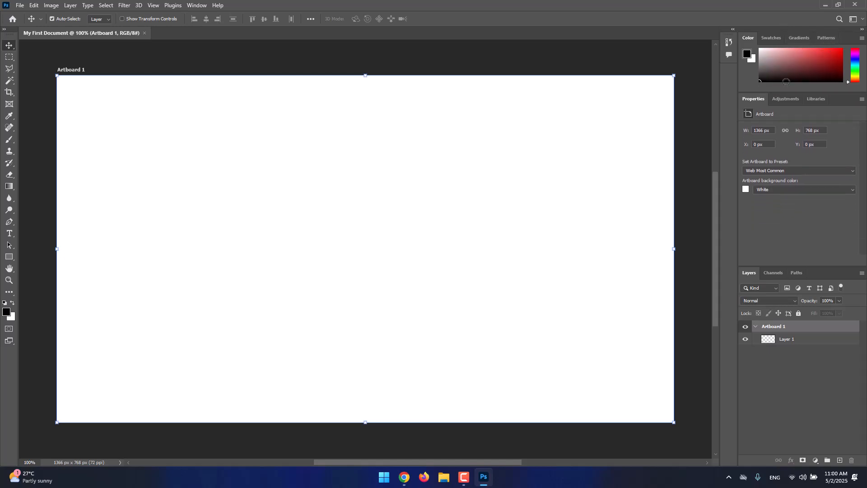
- Review which panels can be shown, and look at the document's Channels before returning to Layers
{"action": "left_click", "coordinate": [196, 5]}
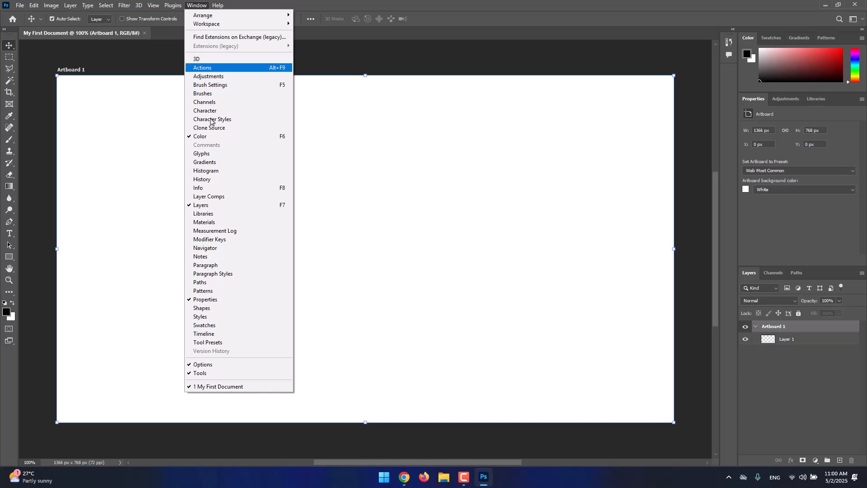
{"action": "left_click", "coordinate": [204, 8]}
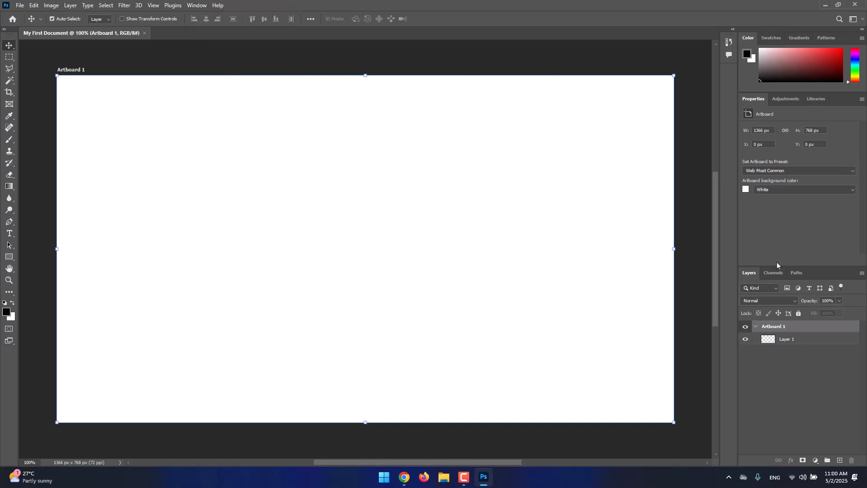
{"action": "left_click", "coordinate": [773, 273]}
{"action": "left_click", "coordinate": [755, 273]}
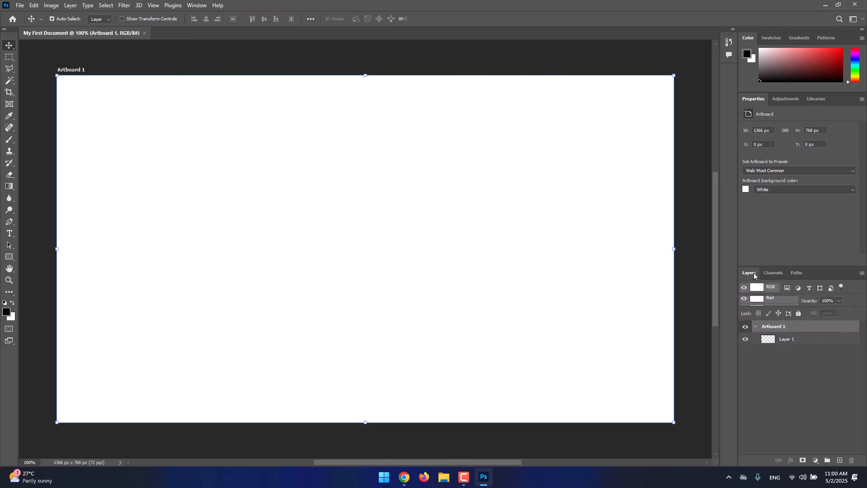
- Expand the collapsed History and Comments group to view the document's history, and collapse it back to icons
{"action": "left_click", "coordinate": [729, 42]}
{"action": "left_click_drag", "start_coordinate": [695, 35], "coordinate": [736, 56]}
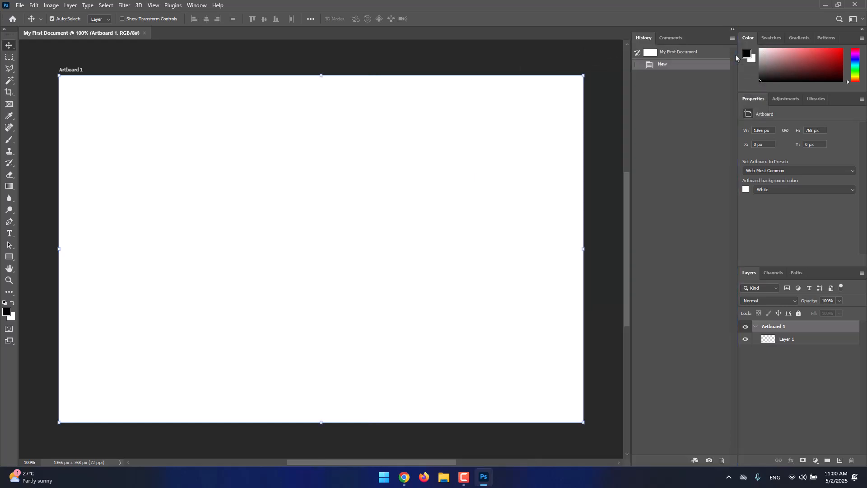
{"action": "left_click", "coordinate": [733, 30]}
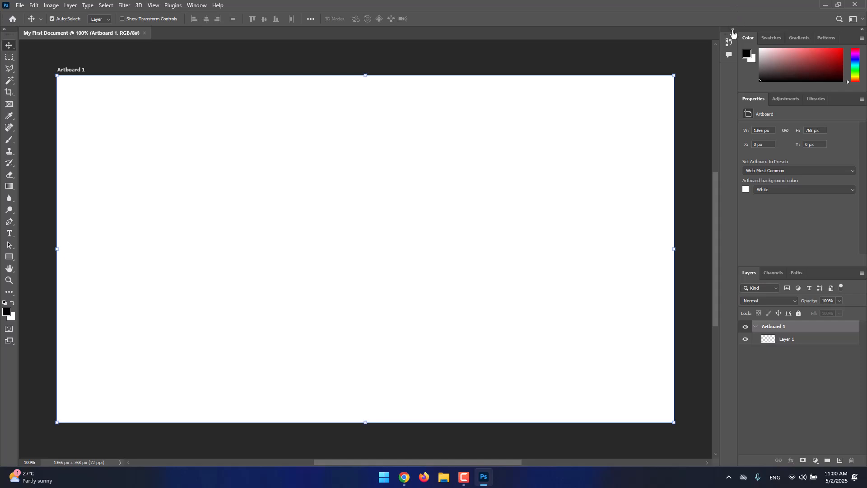
{"action": "left_click", "coordinate": [732, 30]}
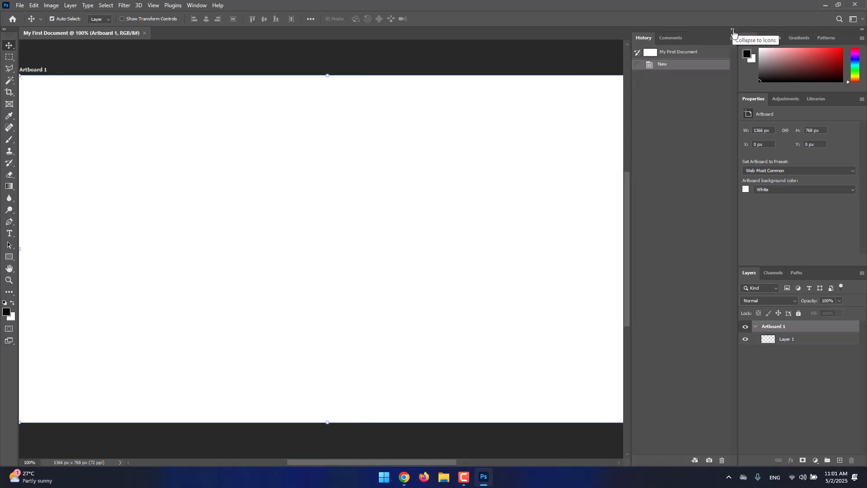
{"action": "left_click", "coordinate": [733, 30]}
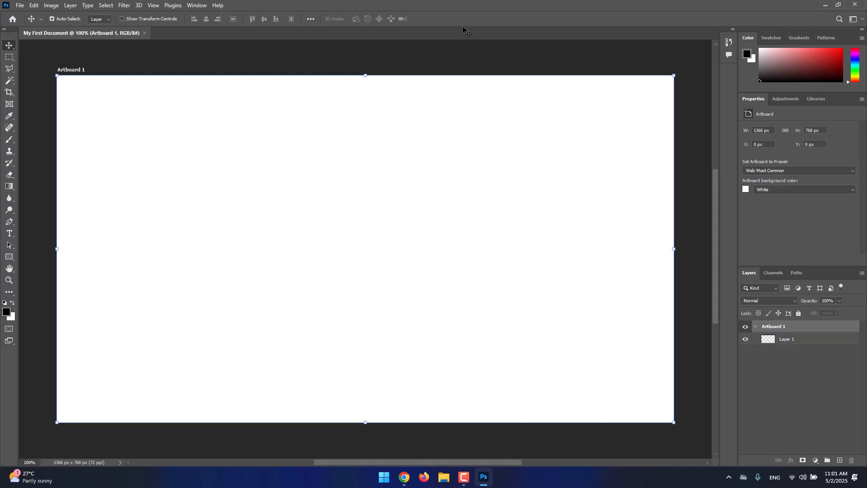
{"action": "scroll", "coordinate": [496, 45], "scroll_direction": "up", "scroll_amount": 1}
{"action": "scroll", "coordinate": [101, 76], "scroll_direction": "down", "scroll_amount": 2}
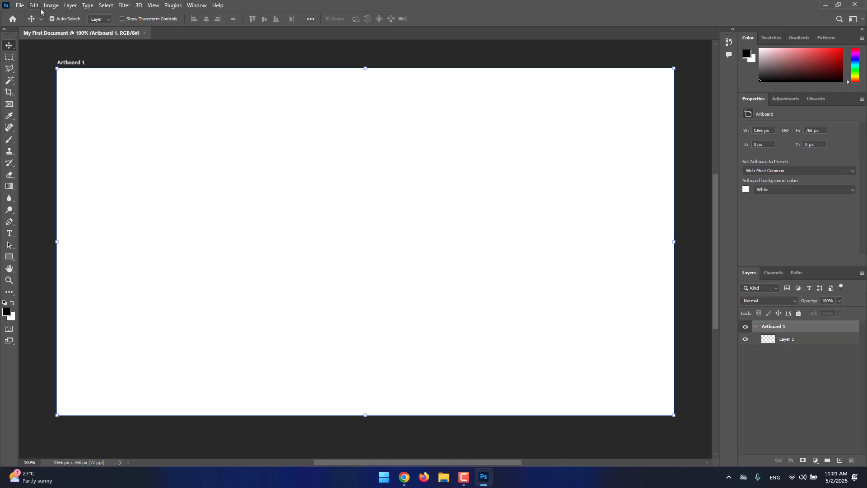
{"action": "left_click", "coordinate": [61, 5]}
{"action": "left_click", "coordinate": [112, 4]}
{"action": "left_click", "coordinate": [9, 68]}
{"action": "key", "text": "c"}
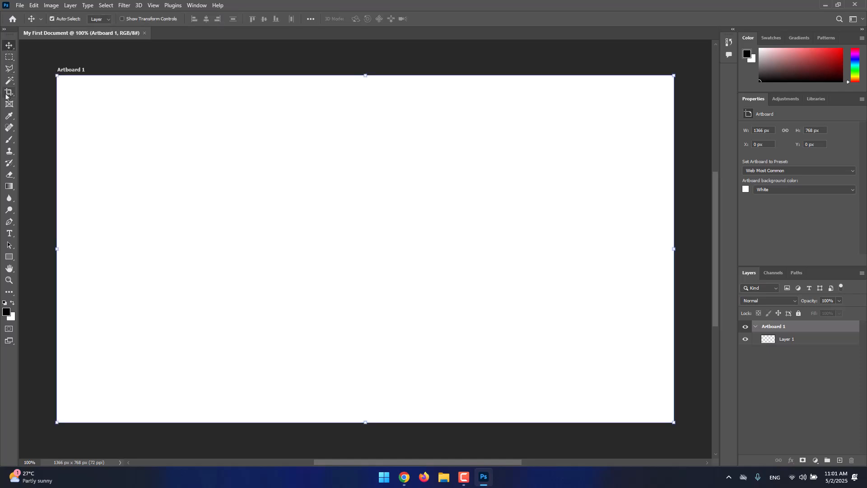
{"action": "key", "text": "k"}
{"action": "left_click", "coordinate": [8, 46]}
- Open the JPG photo of the denim bag from the Pictures folder
{"action": "left_click", "coordinate": [20, 5]}
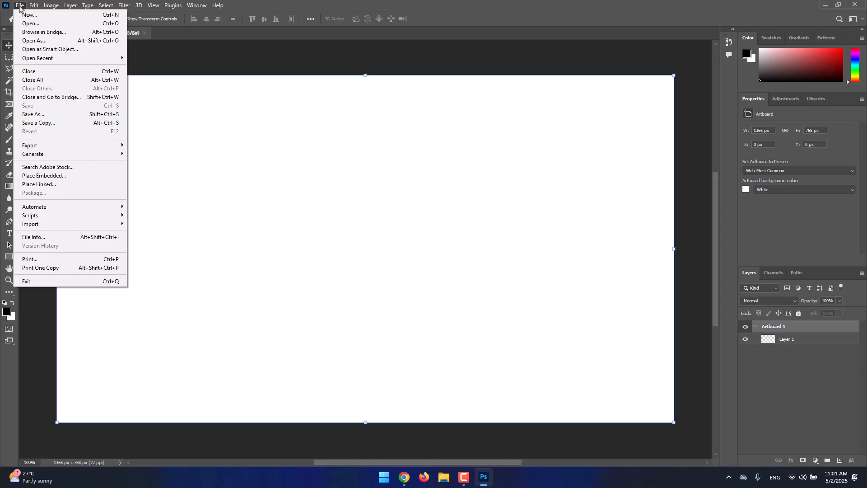
{"action": "left_click", "coordinate": [20, 5]}
{"action": "left_click", "coordinate": [19, 5]}
{"action": "left_click", "coordinate": [21, 6]}
{"action": "left_click", "coordinate": [36, 23]}
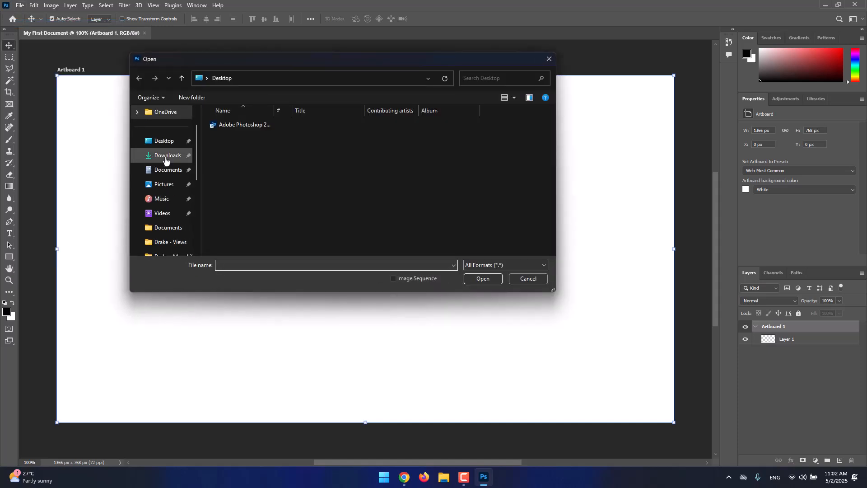
{"action": "left_click", "coordinate": [167, 186]}
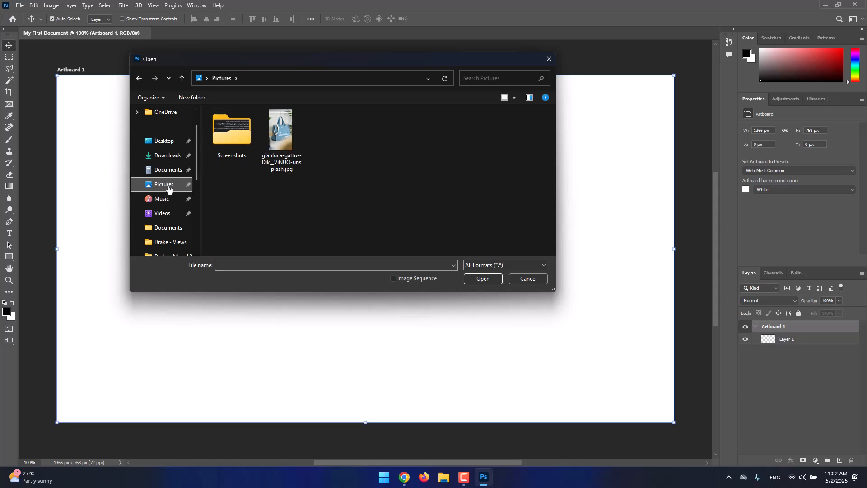
{"action": "left_click", "coordinate": [282, 129]}
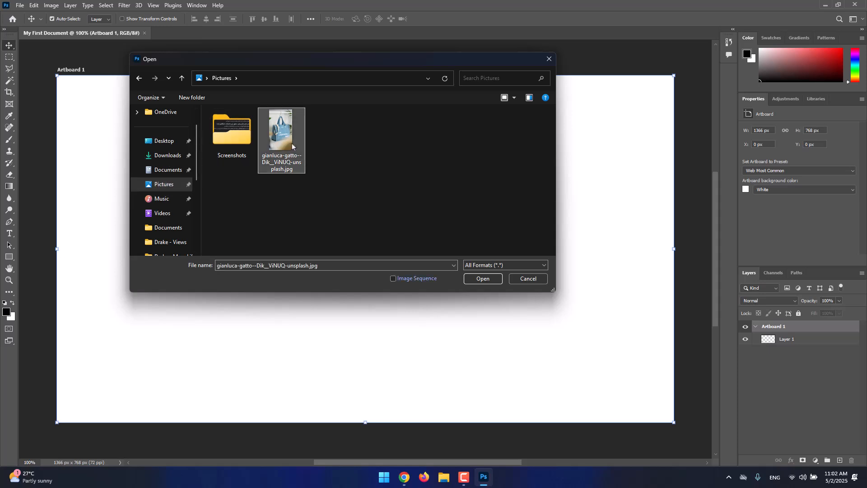
{"action": "left_click", "coordinate": [481, 278]}
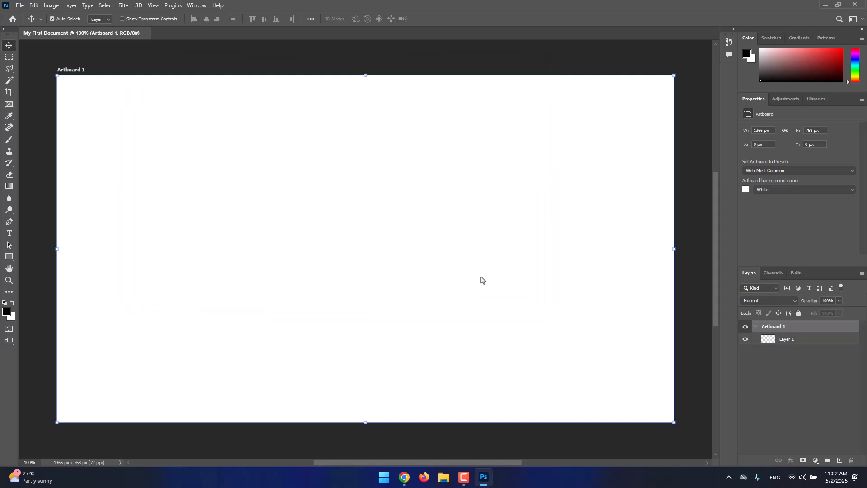
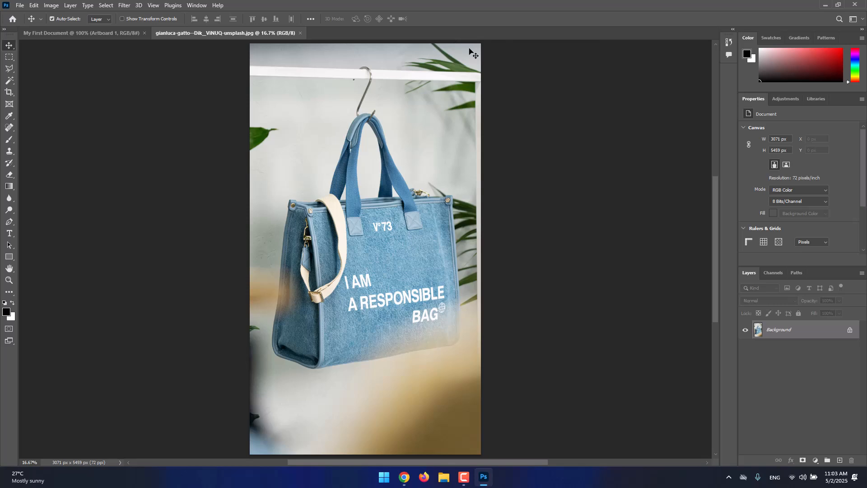
- Look over the marquee tool variants and draw a Rectangular Marquee selection around the bag's handles
{"action": "scroll", "coordinate": [493, 131], "scroll_direction": "up", "scroll_amount": 1}
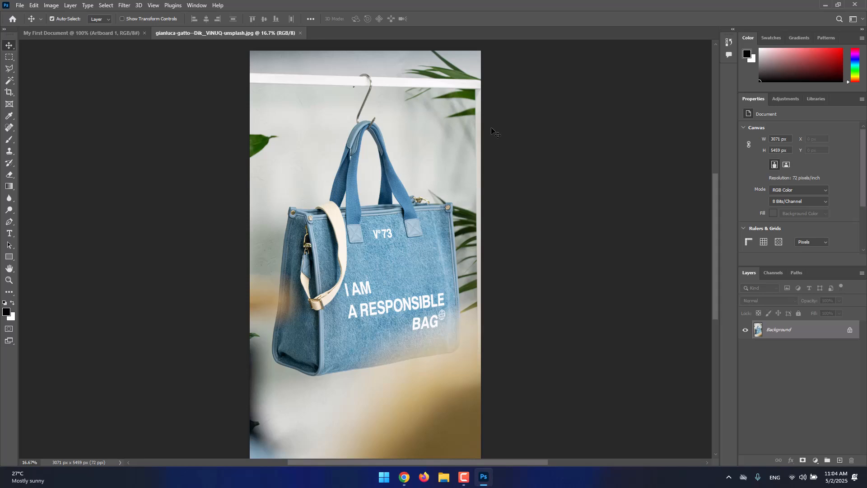
{"action": "left_click", "coordinate": [9, 60]}
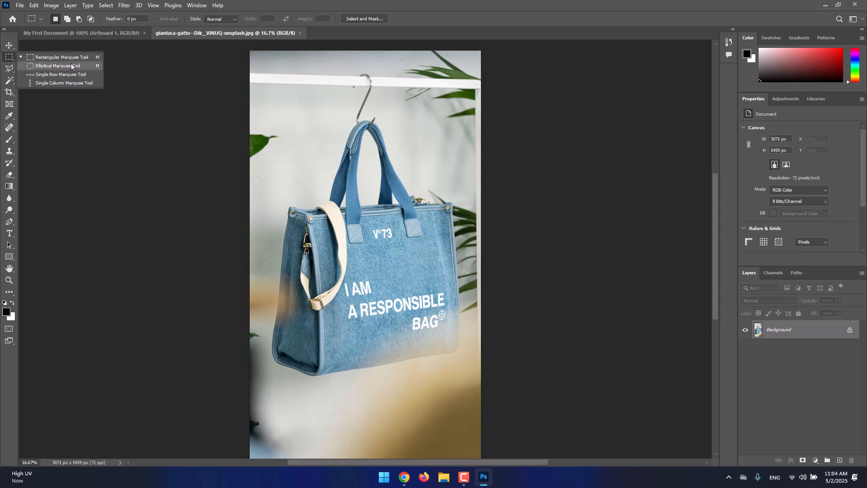
{"action": "left_click", "coordinate": [7, 62]}
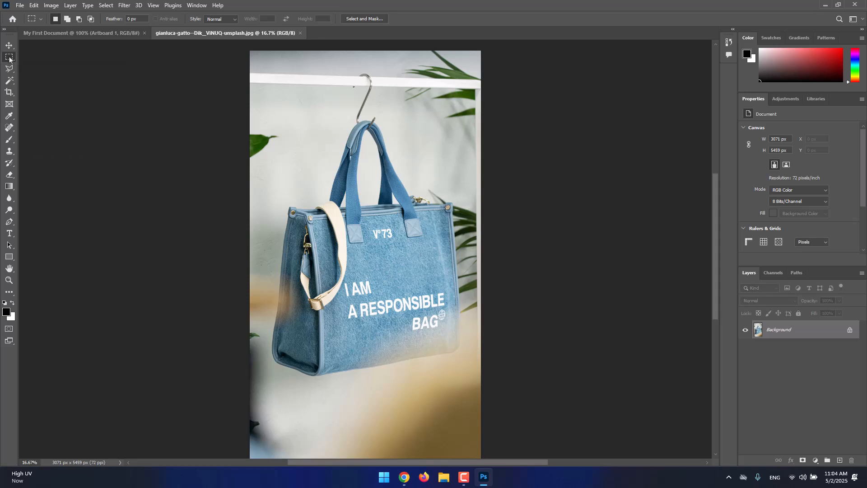
{"action": "right_click", "coordinate": [10, 58]}
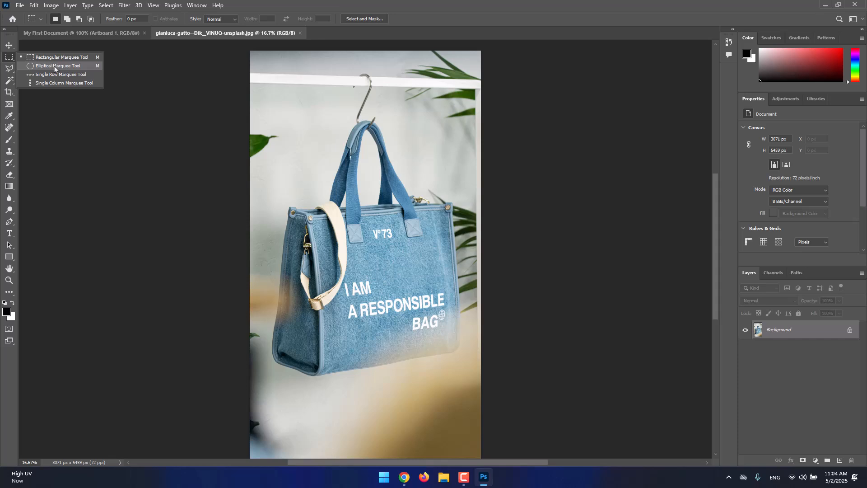
{"action": "left_click", "coordinate": [9, 58]}
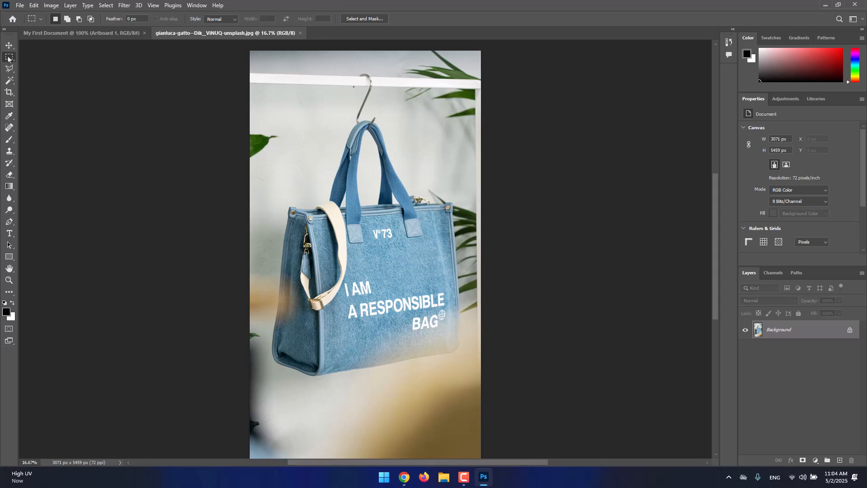
{"action": "right_click", "coordinate": [9, 58]}
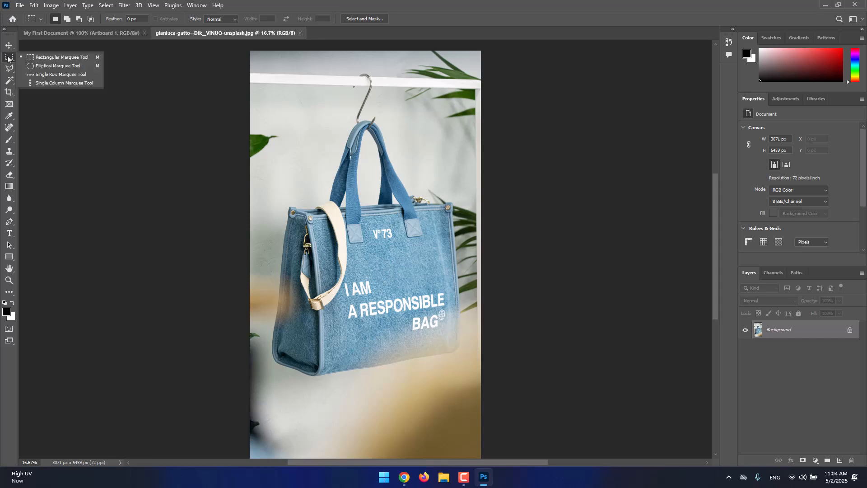
{"action": "left_click", "coordinate": [79, 60]}
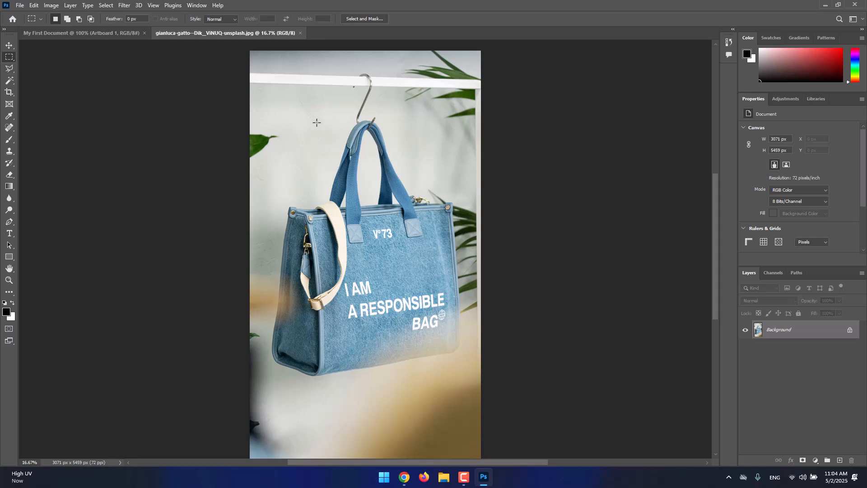
{"action": "left_click_drag", "start_coordinate": [309, 108], "coordinate": [404, 201]}
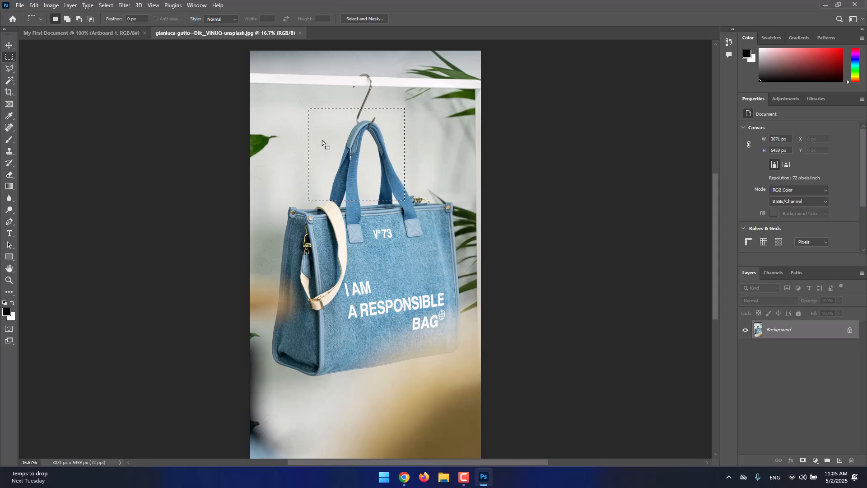
- Draw an Elliptical Marquee selection over the bag's body and move the selection up beside the hanger hook
{"action": "right_click", "coordinate": [14, 60]}
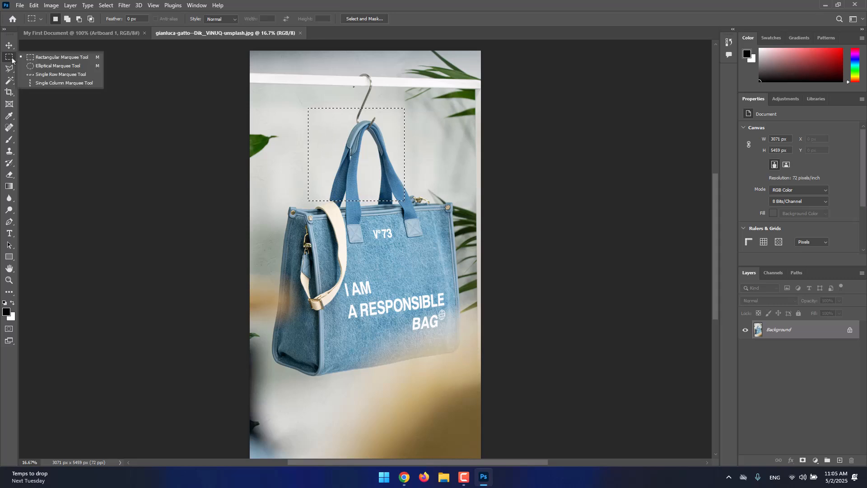
{"action": "left_click", "coordinate": [53, 66]}
{"action": "left_click_drag", "start_coordinate": [310, 213], "coordinate": [421, 339]}
{"action": "left_click_drag", "start_coordinate": [375, 294], "coordinate": [328, 145]}
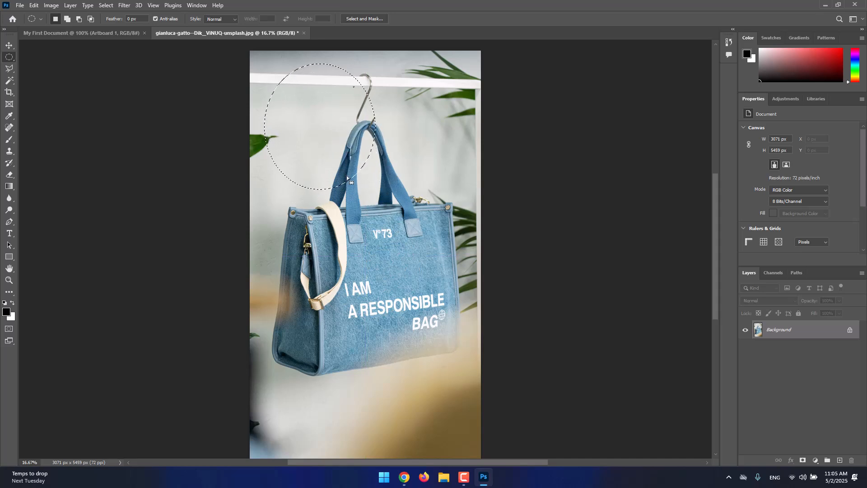
- Draw several Elliptical Marquee selections of different sizes over the handles and hanger, ending with a small one beside the handles
{"action": "left_click_drag", "start_coordinate": [392, 113], "coordinate": [433, 152]}
{"action": "left_click_drag", "start_coordinate": [290, 95], "coordinate": [329, 189]}
{"action": "left_click_drag", "start_coordinate": [302, 49], "coordinate": [344, 101]}
{"action": "left_click_drag", "start_coordinate": [317, 133], "coordinate": [353, 167]}
- Make a Single Row Marquee selection across the photo just below the white hanging rail
{"action": "right_click", "coordinate": [14, 58]}
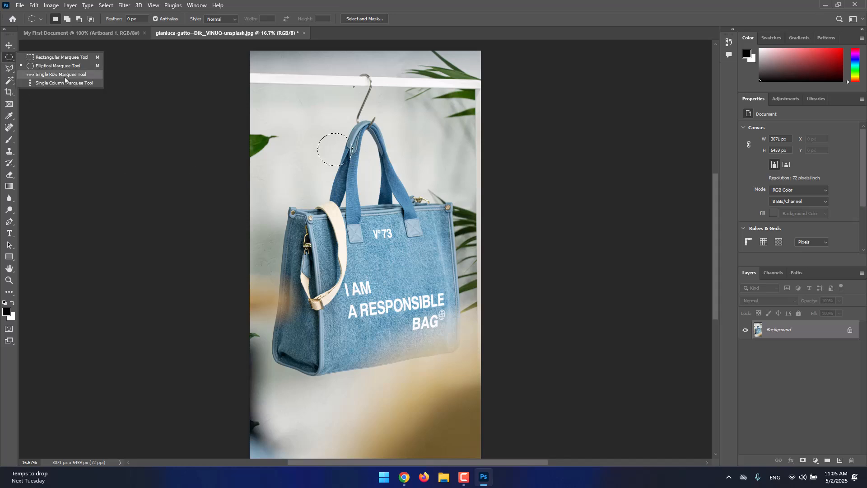
{"action": "left_click", "coordinate": [74, 75]}
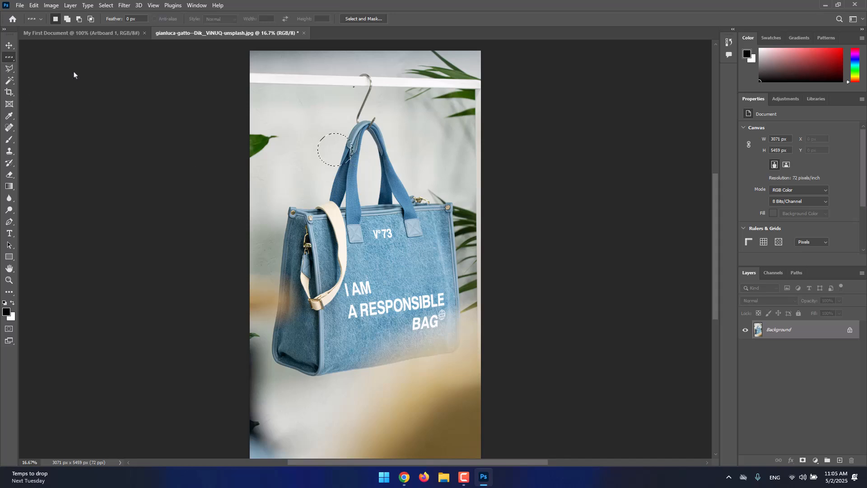
{"action": "right_click", "coordinate": [12, 58]}
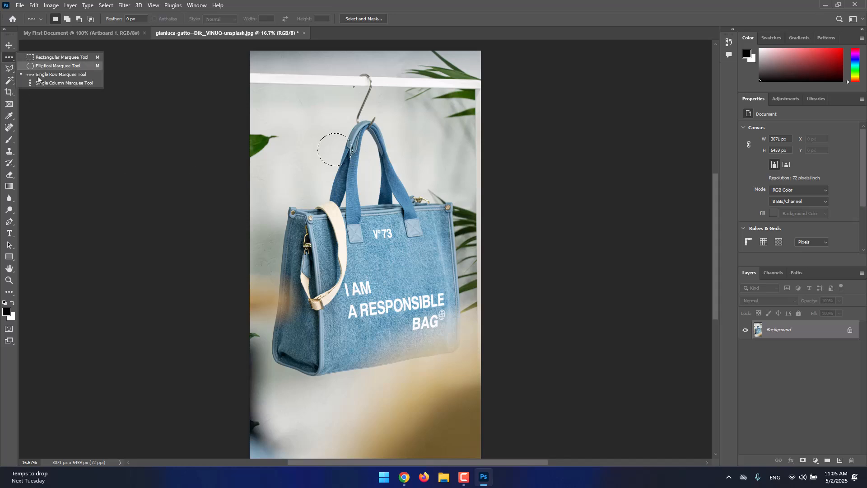
{"action": "left_click", "coordinate": [73, 75]}
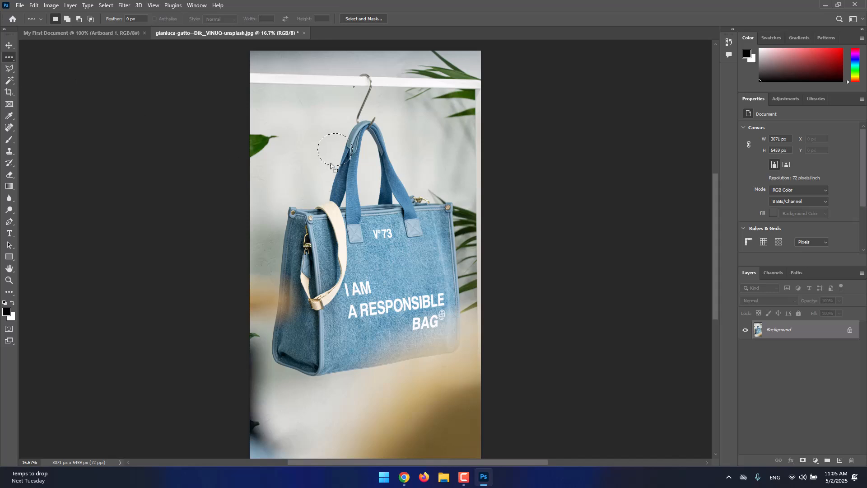
{"action": "left_click", "coordinate": [334, 137]}
{"action": "mouse_move", "coordinate": [326, 82]}
{"action": "left_mouse_down"}
{"action": "mouse_move", "coordinate": [326, 107]}
{"action": "mouse_move", "coordinate": [324, 90]}
{"action": "left_mouse_up"}
{"action": "left_click_drag", "start_coordinate": [356, 89], "coordinate": [337, 99]}
{"action": "right_click", "coordinate": [354, 94]}
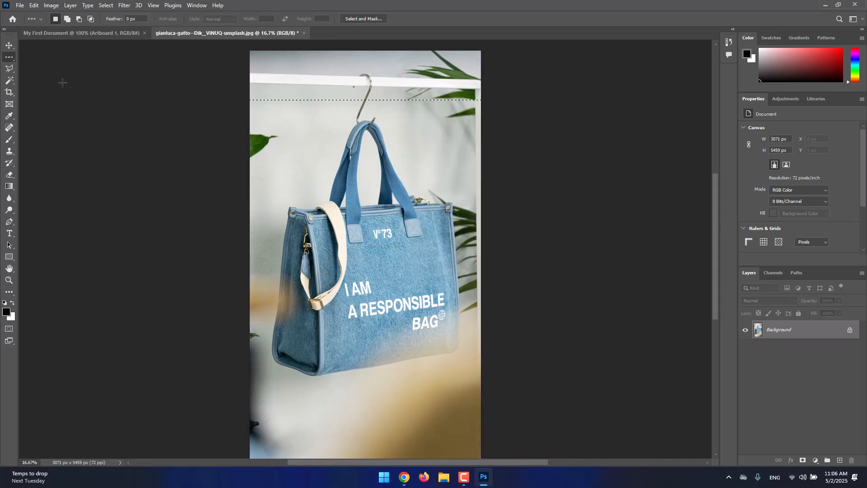
- Draw a Rectangular Marquee selection of about 2581 × 2431 px around the bag's body and shift it slightly down
{"action": "right_click", "coordinate": [9, 58]}
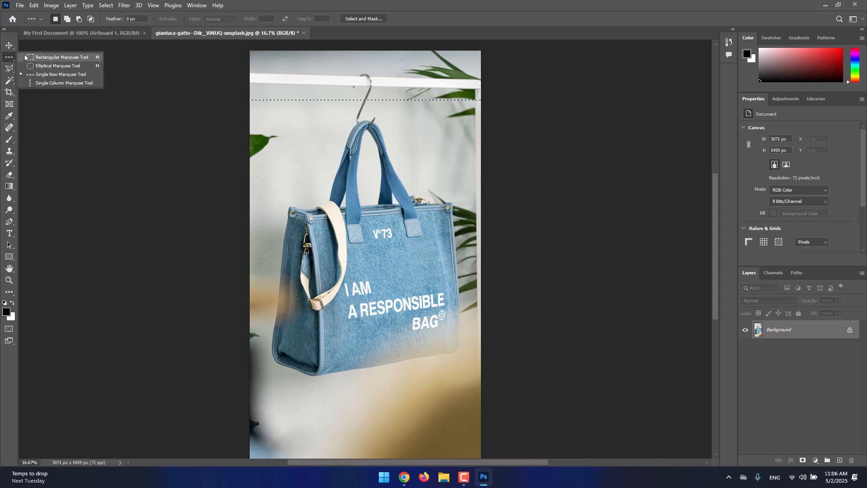
{"action": "left_click", "coordinate": [85, 58]}
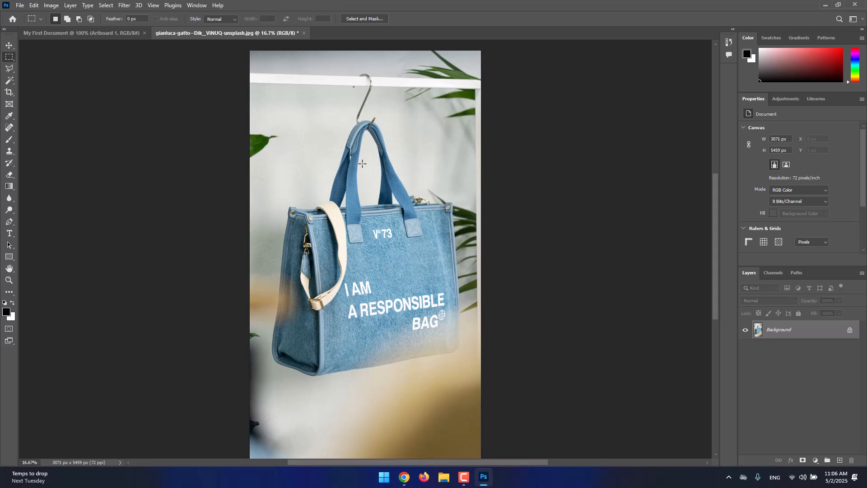
{"action": "left_click_drag", "start_coordinate": [312, 127], "coordinate": [364, 160]}
{"action": "left_click", "coordinate": [348, 142]}
{"action": "left_click_drag", "start_coordinate": [286, 205], "coordinate": [469, 356]}
{"action": "left_click_drag", "start_coordinate": [268, 375], "coordinate": [463, 191]}
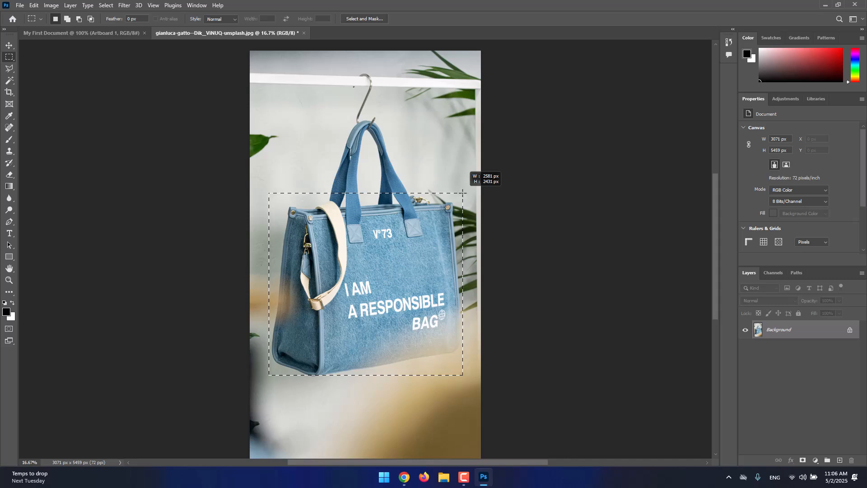
{"action": "left_click_drag", "start_coordinate": [463, 192], "coordinate": [463, 191]}
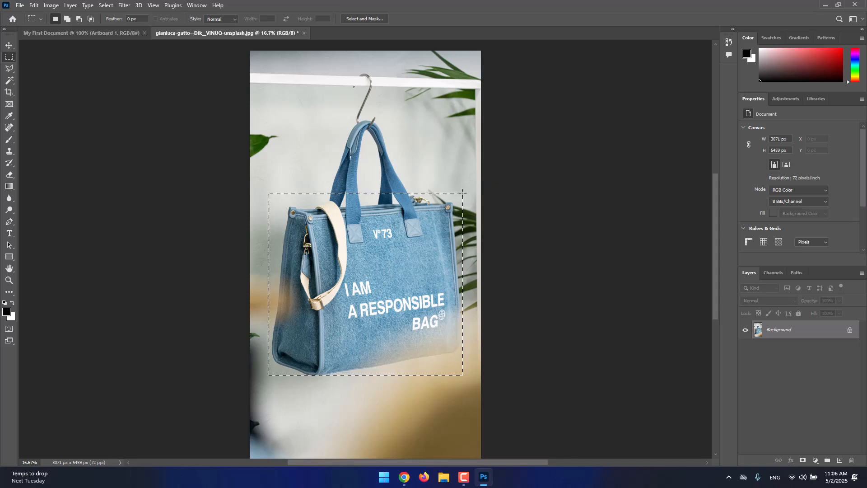
{"action": "left_click_drag", "start_coordinate": [408, 228], "coordinate": [407, 234]}
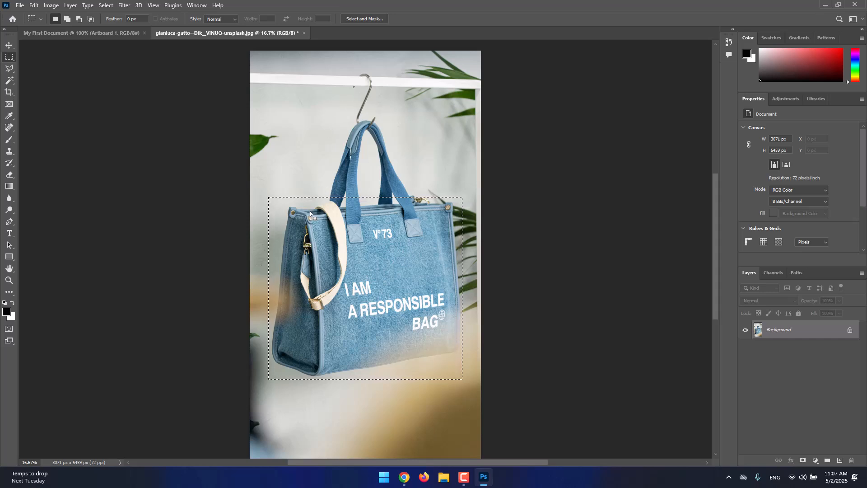
- Draw a narrow rectangular selection beside the handles, and replace it with one around the bag's body, starting from its lower-left corner
{"action": "left_click", "coordinate": [333, 120]}
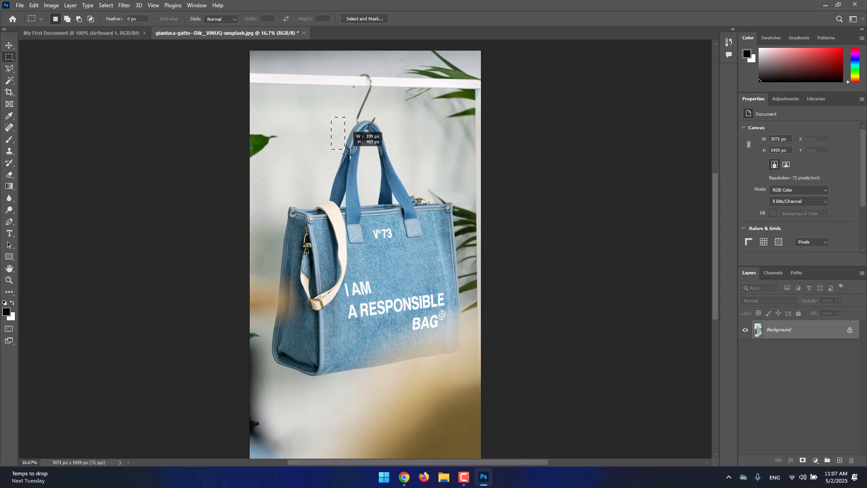
{"action": "left_click_drag", "start_coordinate": [331, 153], "coordinate": [347, 117]}
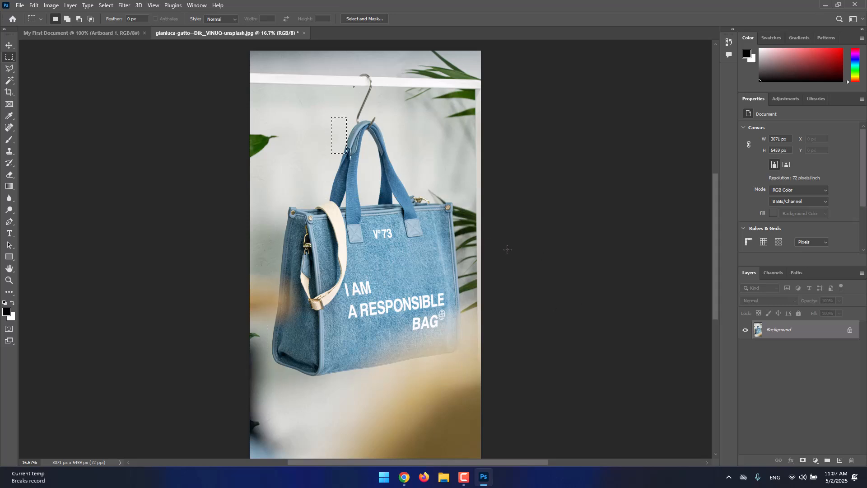
{"action": "left_click_drag", "start_coordinate": [276, 362], "coordinate": [456, 261]}
{"action": "left_click", "coordinate": [267, 374]}
{"action": "left_click_drag", "start_coordinate": [270, 383], "coordinate": [462, 200]}
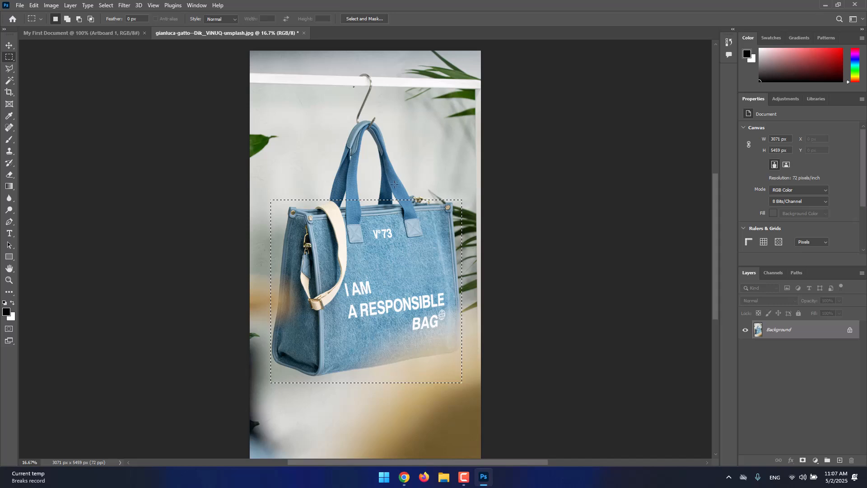
- Add rectangular areas around the handles and on both sides of the hanger hook to the body selection
{"action": "key", "text": "shift"}
{"action": "key", "text": "shift"}
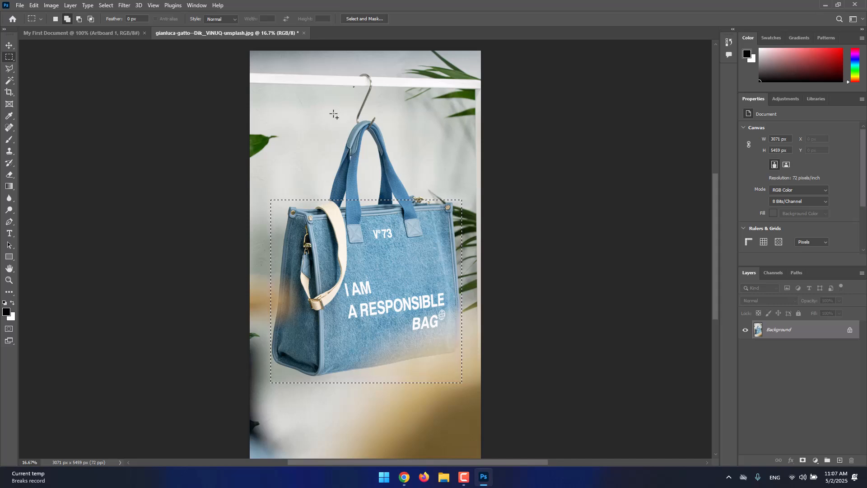
{"action": "left_click_drag", "start_coordinate": [335, 115], "coordinate": [415, 212]}
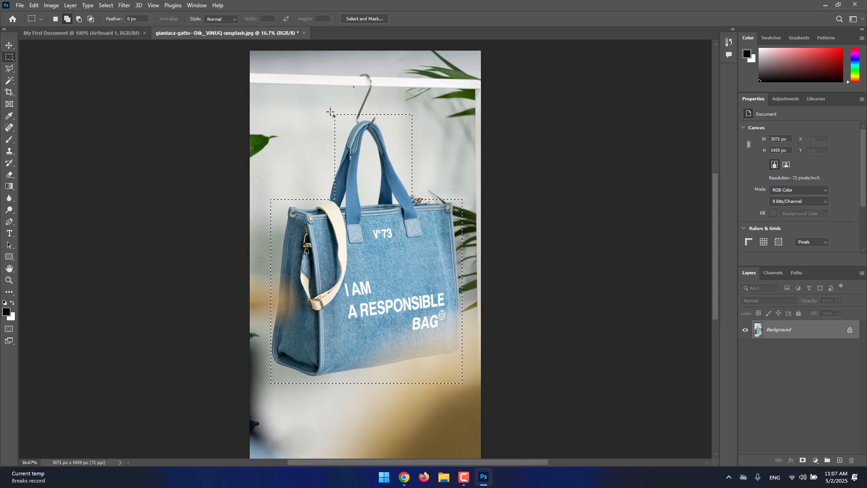
{"action": "left_click_drag", "start_coordinate": [330, 115], "coordinate": [350, 231]}
{"action": "left_click_drag", "start_coordinate": [329, 133], "coordinate": [326, 111]}
{"action": "left_click_drag", "start_coordinate": [434, 97], "coordinate": [387, 131]}
{"action": "left_click_drag", "start_coordinate": [294, 89], "coordinate": [334, 134]}
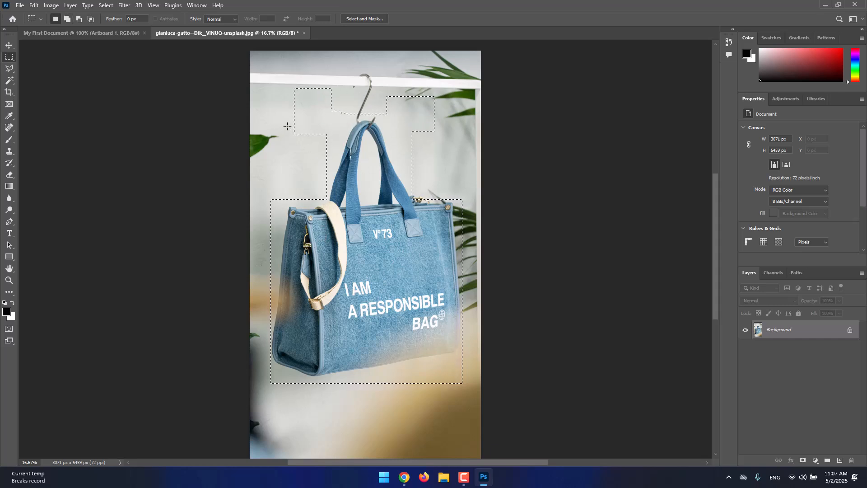
- Extend the selection below the bag by adding three overlapping Elliptical Marquee areas along its bottom edge
{"action": "right_click", "coordinate": [9, 56]}
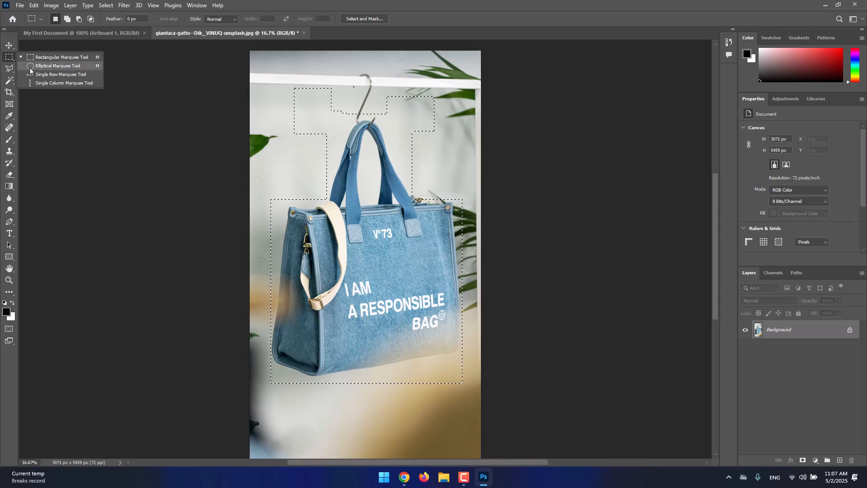
{"action": "left_click", "coordinate": [50, 64]}
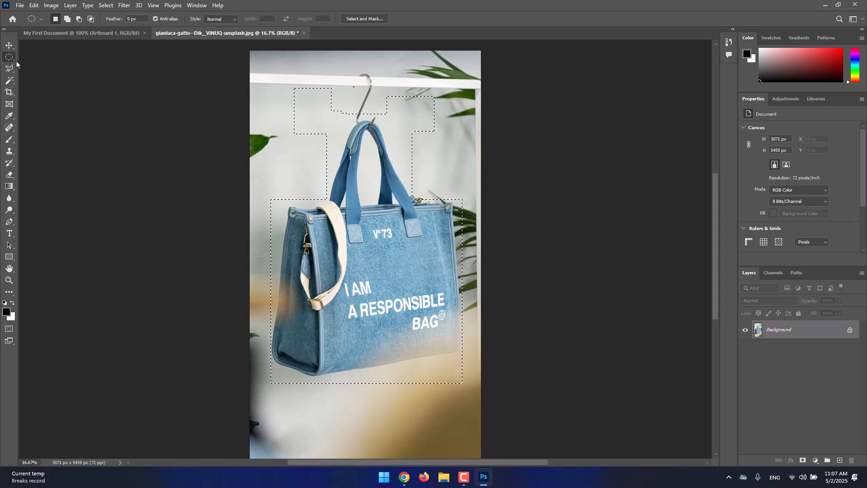
{"action": "key", "text": "shift"}
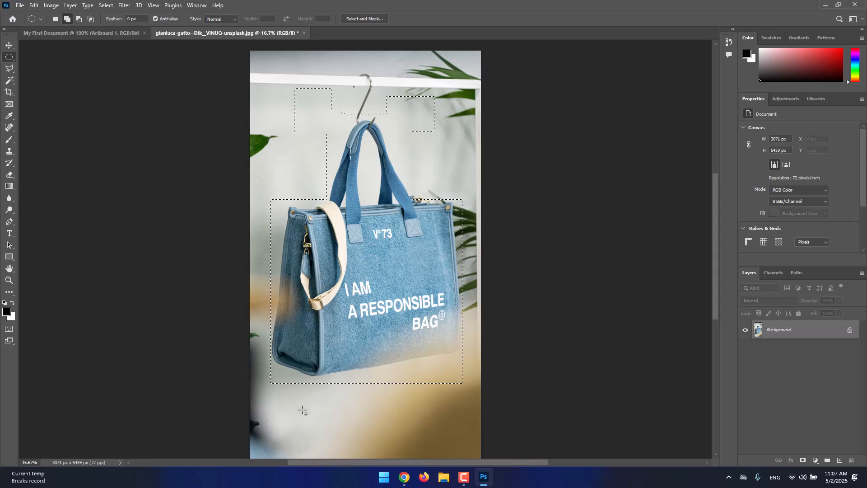
{"action": "left_click_drag", "start_coordinate": [300, 418], "coordinate": [377, 348]}
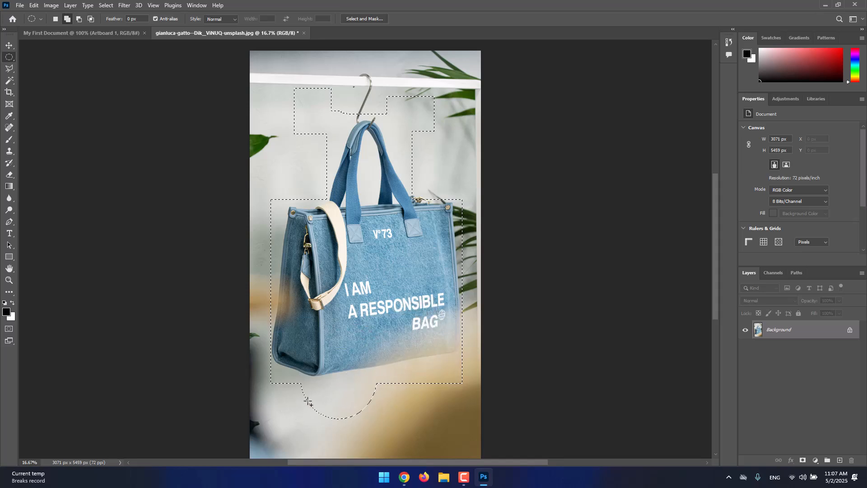
{"action": "left_click_drag", "start_coordinate": [382, 426], "coordinate": [438, 360]}
{"action": "left_click_drag", "start_coordinate": [353, 432], "coordinate": [402, 363]}
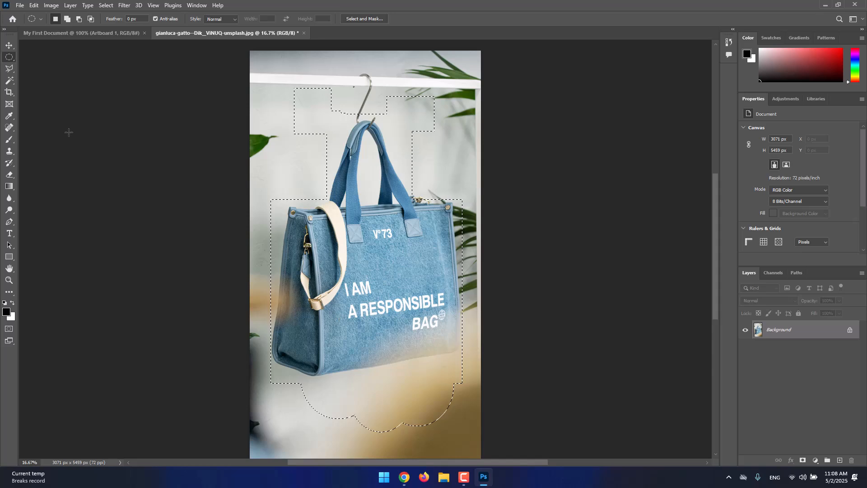
- Look over the marquee tool variants and the commands offered for the selection, and clear the combined selection
{"action": "right_click", "coordinate": [9, 58]}
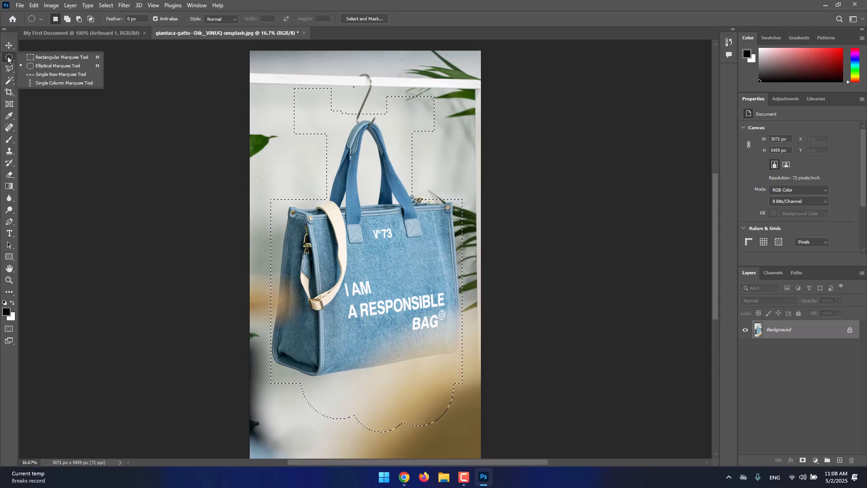
{"action": "left_click", "coordinate": [8, 59]}
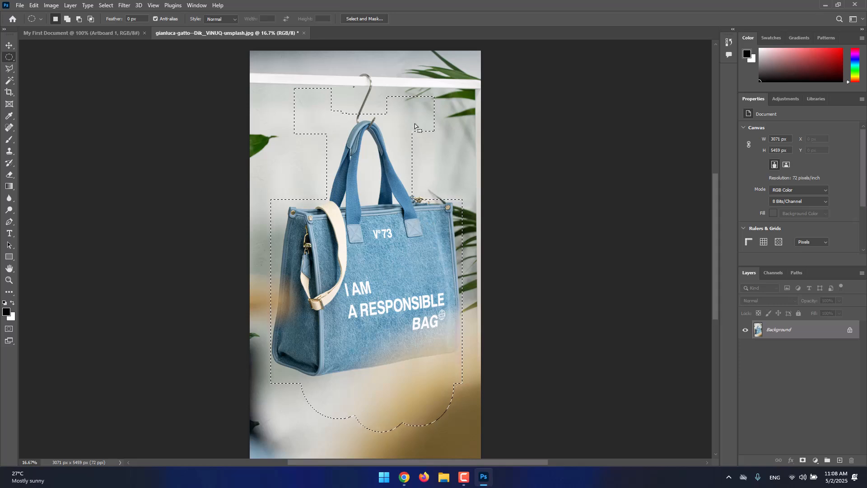
{"action": "right_click", "coordinate": [398, 141]}
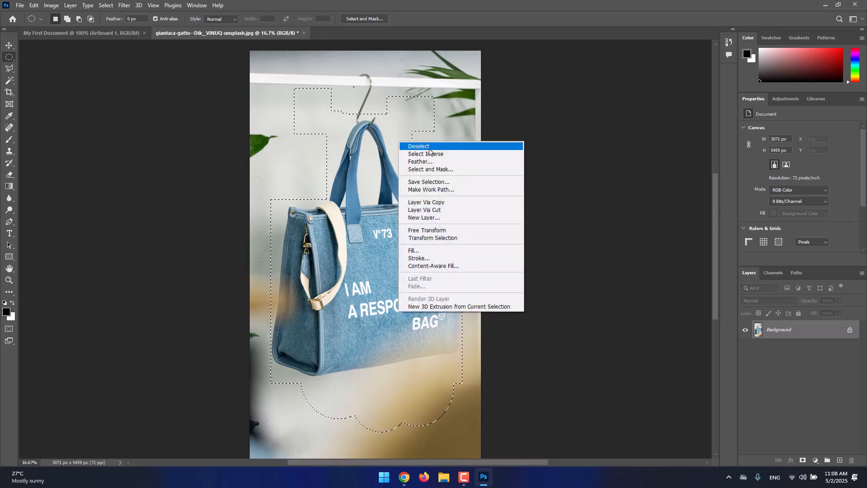
{"action": "left_click", "coordinate": [386, 153]}
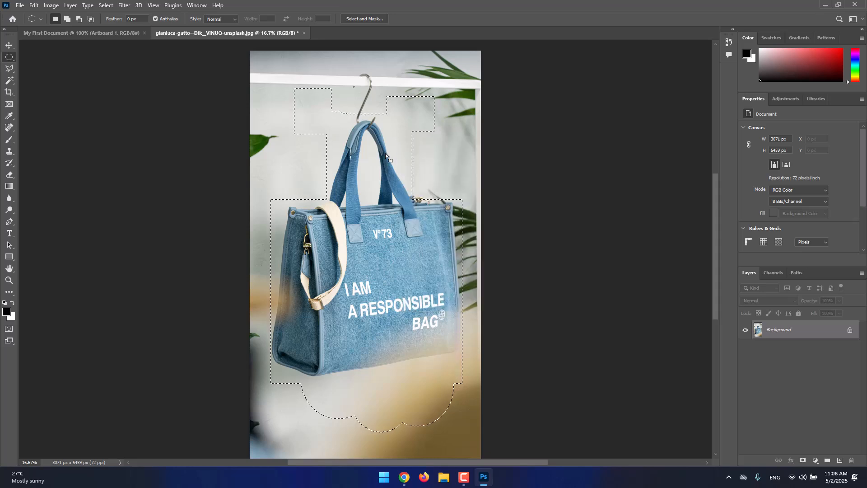
{"action": "left_click", "coordinate": [390, 148]}
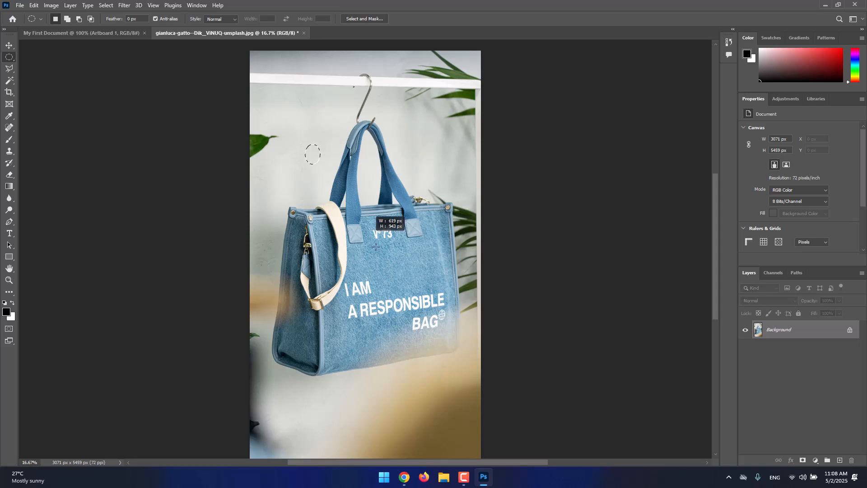
- Draw large elliptical selections over the bag's handles and upper body, deselecting each one
{"action": "left_click_drag", "start_coordinate": [306, 144], "coordinate": [426, 275]}
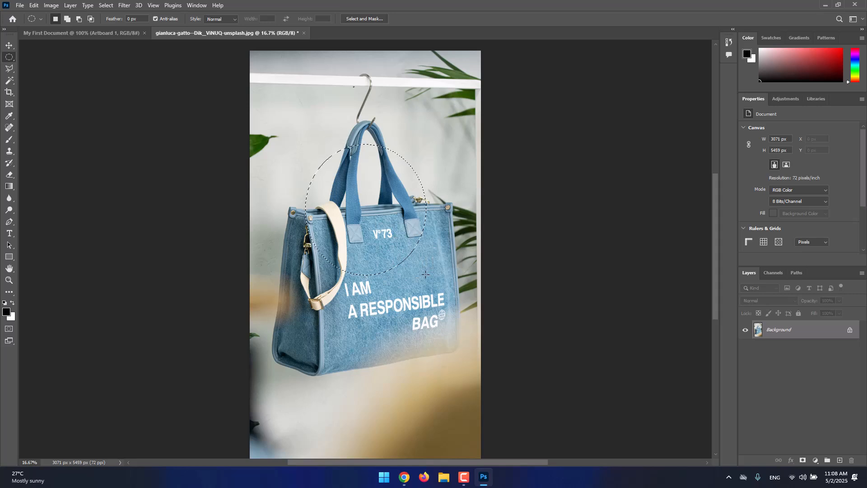
{"action": "key", "text": "ctrl+d"}
{"action": "left_click_drag", "start_coordinate": [287, 145], "coordinate": [420, 276]}
{"action": "key", "text": "ctrl+d"}
{"action": "left_click_drag", "start_coordinate": [322, 140], "coordinate": [426, 257]}
{"action": "key", "text": "ctrl+d"}
{"action": "left_click_drag", "start_coordinate": [306, 115], "coordinate": [435, 234]}
{"action": "left_click", "coordinate": [416, 156]}
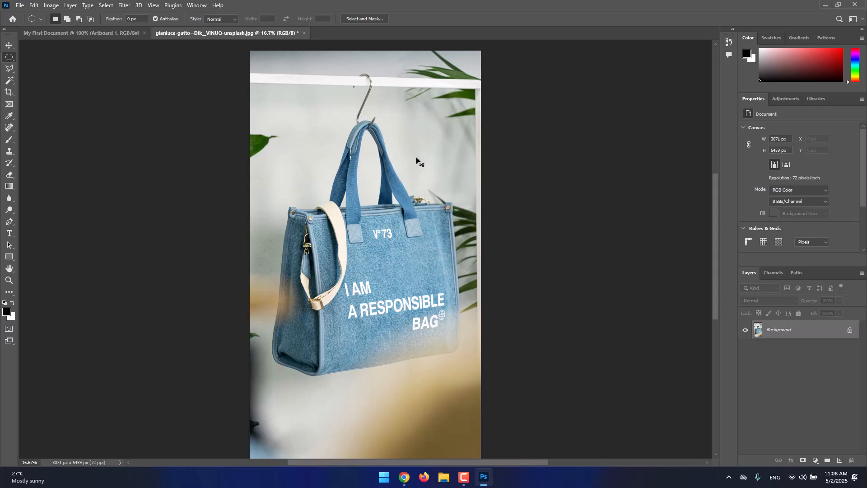
- Look over the Lasso, Polygonal Lasso and Magnetic Lasso variants and switch to the freehand Lasso tool
{"action": "left_click", "coordinate": [6, 69]}
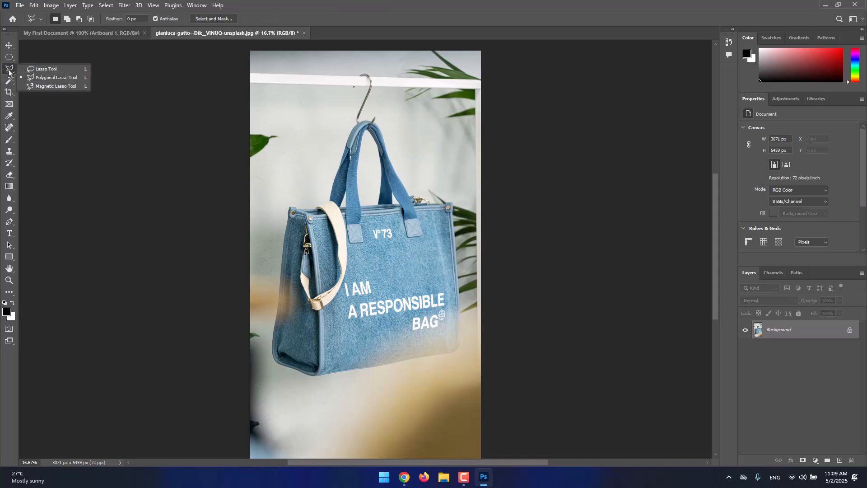
{"action": "left_click", "coordinate": [9, 70]}
{"action": "right_click", "coordinate": [7, 72]}
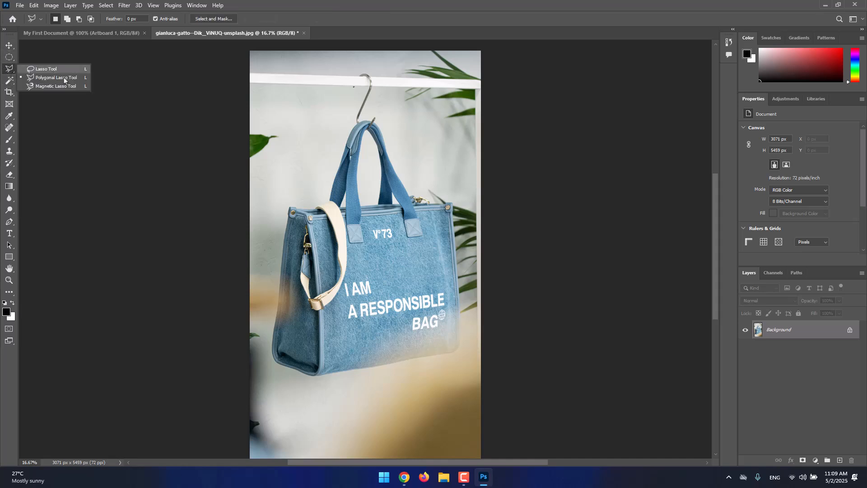
{"action": "left_click", "coordinate": [31, 76]}
{"action": "right_click", "coordinate": [12, 71]}
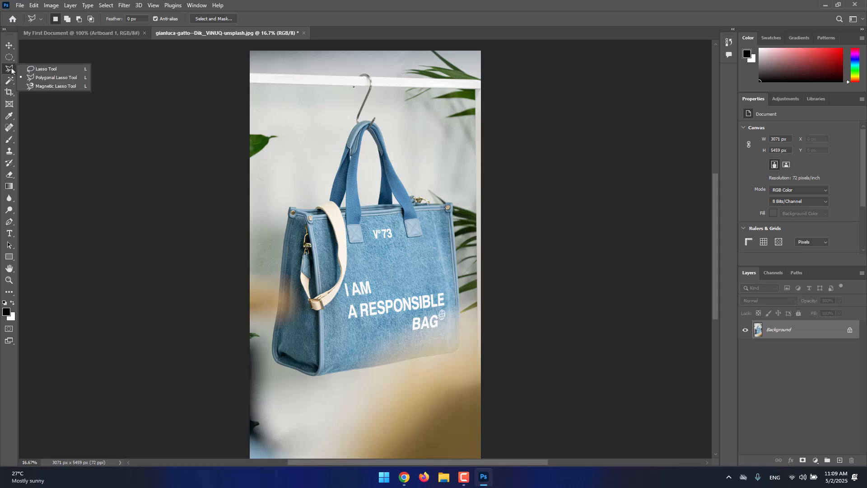
{"action": "left_click", "coordinate": [66, 71]}
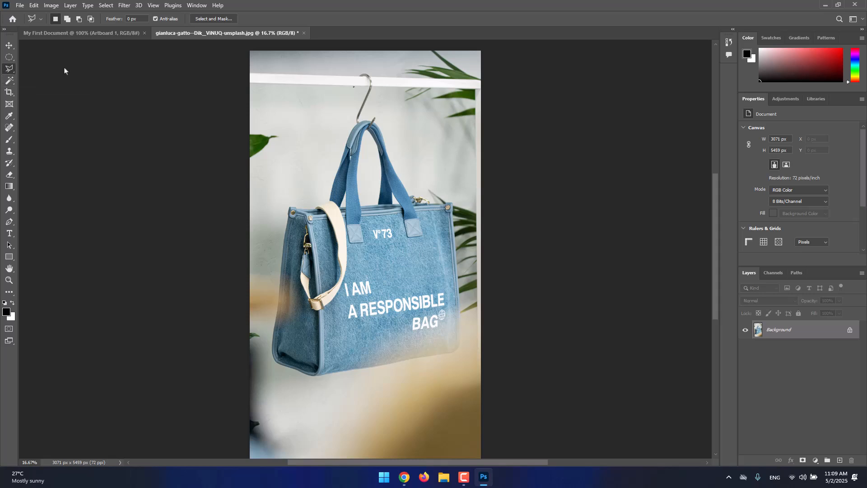
{"action": "right_click", "coordinate": [13, 72]}
{"action": "left_click", "coordinate": [33, 71]}
- Trace a freehand Lasso selection around the body of the bag, leaving out the handles
{"action": "mouse_move", "coordinate": [294, 209]}
{"action": "left_mouse_down"}
{"action": "mouse_move", "coordinate": [286, 225]}
{"action": "mouse_move", "coordinate": [292, 211]}
{"action": "left_mouse_up"}
{"action": "key", "text": "ctrl+d"}
{"action": "scroll", "coordinate": [423, 209], "scroll_direction": "up", "scroll_amount": 3}
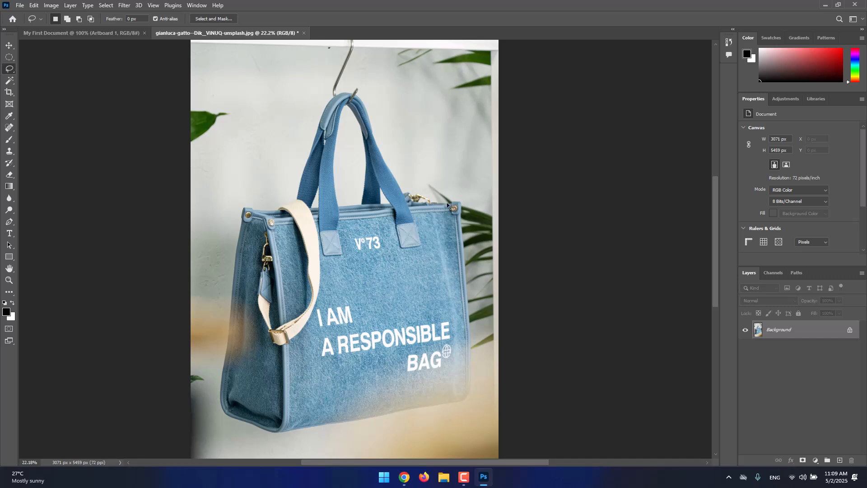
{"action": "left_click_drag", "start_coordinate": [458, 204], "coordinate": [461, 227]}
{"action": "mouse_move", "coordinate": [467, 267]}
{"action": "left_mouse_down"}
{"action": "mouse_move", "coordinate": [474, 374]}
{"action": "mouse_move", "coordinate": [458, 406]}
{"action": "mouse_move", "coordinate": [234, 424]}
{"action": "left_mouse_up"}
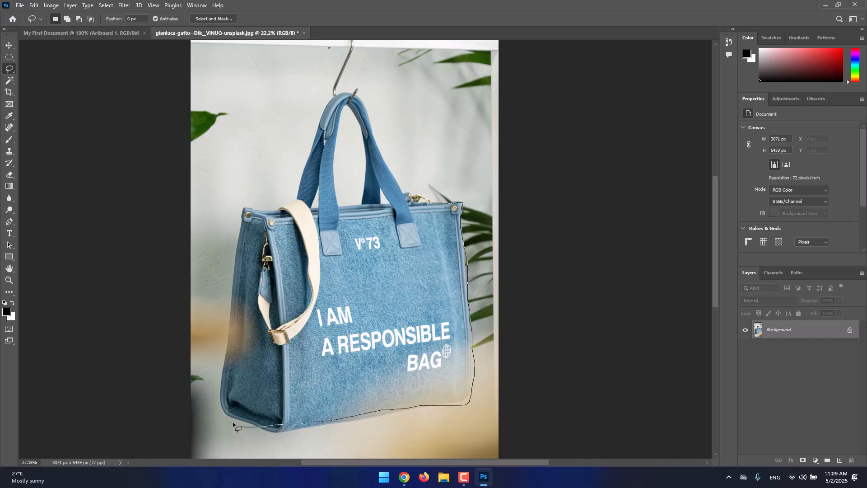
{"action": "left_click_drag", "start_coordinate": [220, 388], "coordinate": [223, 371]}
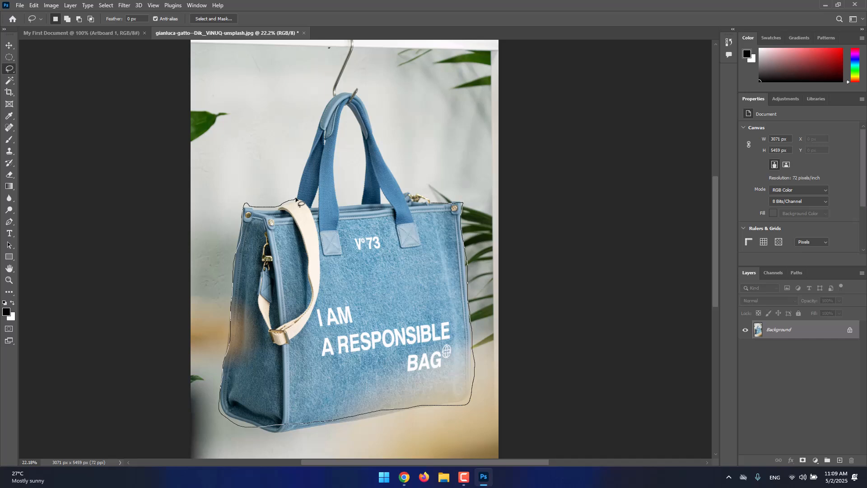
{"action": "left_click_drag", "start_coordinate": [296, 199], "coordinate": [297, 200]}
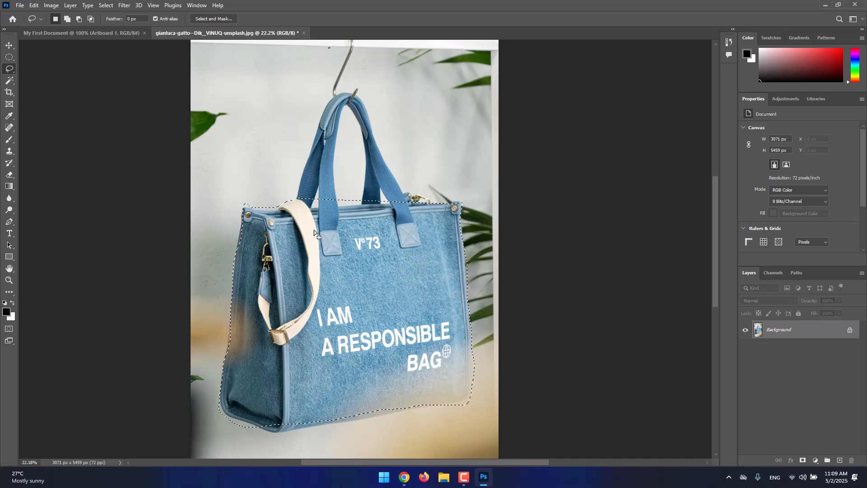
- Look over the lasso tool variants and clear the selection around the bag
{"action": "right_click", "coordinate": [9, 69]}
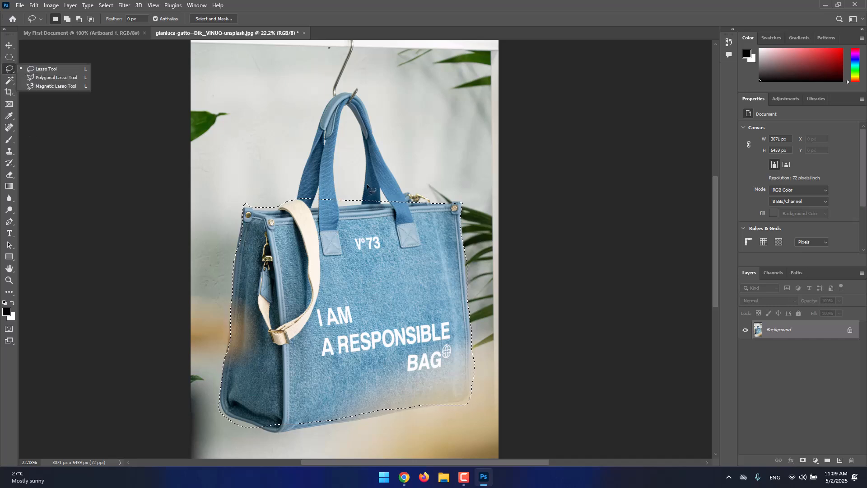
{"action": "left_click", "coordinate": [391, 187]}
{"action": "mouse_move", "coordinate": [403, 175]}
{"action": "left_mouse_down"}
{"action": "mouse_move", "coordinate": [479, 262]}
{"action": "mouse_move", "coordinate": [411, 267]}
{"action": "mouse_move", "coordinate": [426, 224]}
{"action": "left_mouse_up"}
{"action": "right_click", "coordinate": [447, 235]}
{"action": "left_click", "coordinate": [446, 236]}
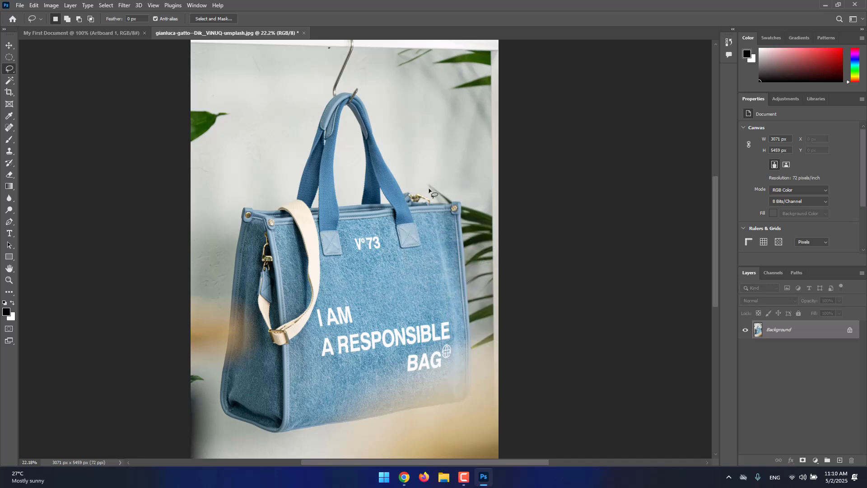
- Select the bag's body again by tracing closely along its edges with the freehand Lasso
{"action": "left_click_drag", "start_coordinate": [432, 208], "coordinate": [439, 193]}
{"action": "mouse_move", "coordinate": [472, 349]}
{"action": "left_mouse_down"}
{"action": "mouse_move", "coordinate": [470, 399]}
{"action": "mouse_move", "coordinate": [460, 404]}
{"action": "mouse_move", "coordinate": [271, 433]}
{"action": "mouse_move", "coordinate": [234, 423]}
{"action": "left_mouse_up"}
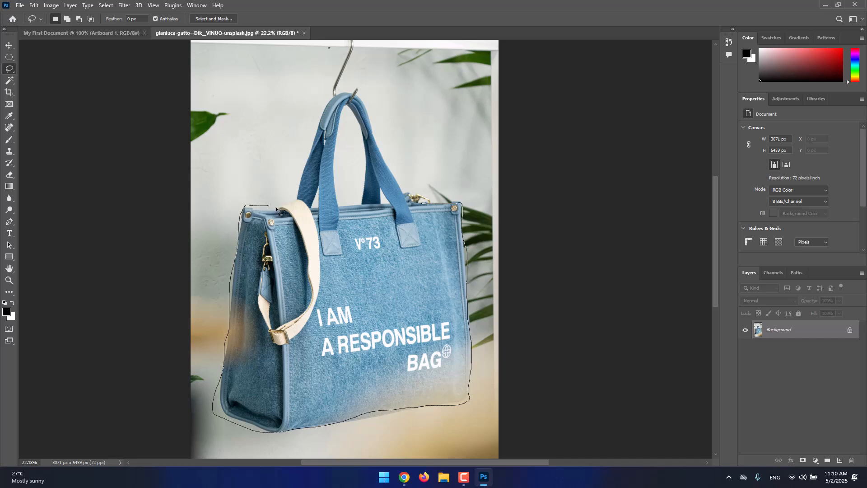
{"action": "left_click_drag", "start_coordinate": [281, 209], "coordinate": [299, 198]}
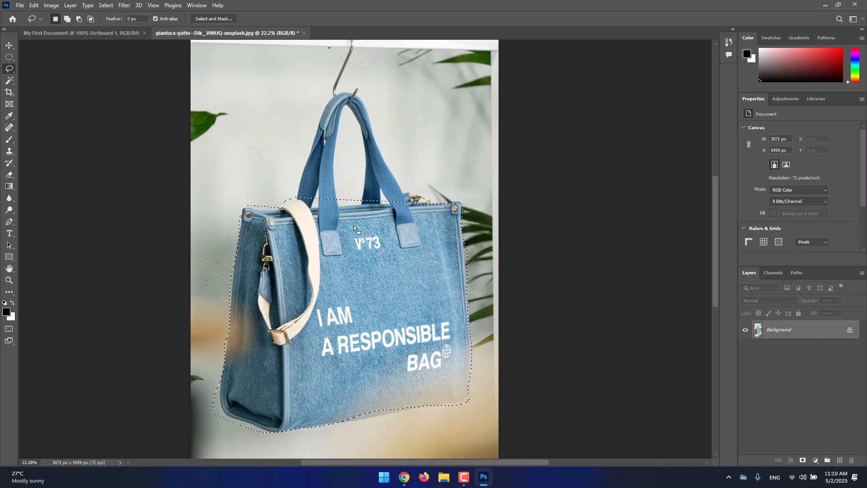
- Add the bag's handles to the existing Lasso selection, leaving out the opening between them
{"action": "key", "text": "shift"}
{"action": "mouse_move", "coordinate": [316, 130]}
{"action": "left_mouse_down"}
{"action": "mouse_move", "coordinate": [330, 102]}
{"action": "mouse_move", "coordinate": [354, 95]}
{"action": "mouse_move", "coordinate": [409, 206]}
{"action": "mouse_move", "coordinate": [362, 208]}
{"action": "mouse_move", "coordinate": [366, 180]}
{"action": "left_mouse_up"}
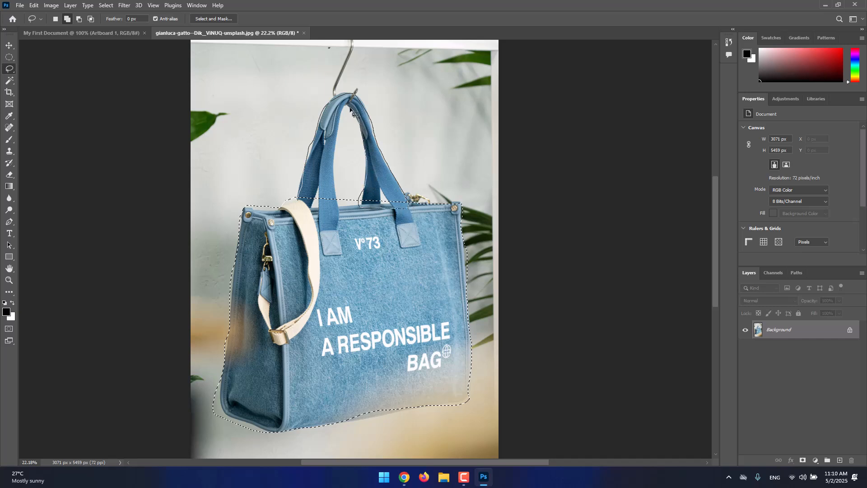
{"action": "mouse_move", "coordinate": [351, 109]}
{"action": "left_mouse_down"}
{"action": "mouse_move", "coordinate": [336, 175]}
{"action": "mouse_move", "coordinate": [341, 211]}
{"action": "mouse_move", "coordinate": [304, 215]}
{"action": "left_mouse_up"}
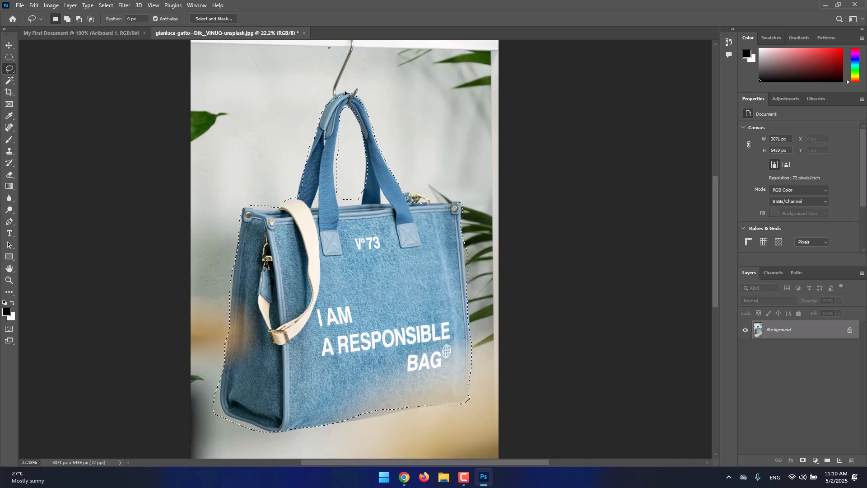
- Clear the selection and start a Polygonal Lasso outline at the bag's upper left corner, down its side and along the bottom edge
{"action": "scroll", "coordinate": [299, 219], "scroll_direction": "down", "scroll_amount": 1}
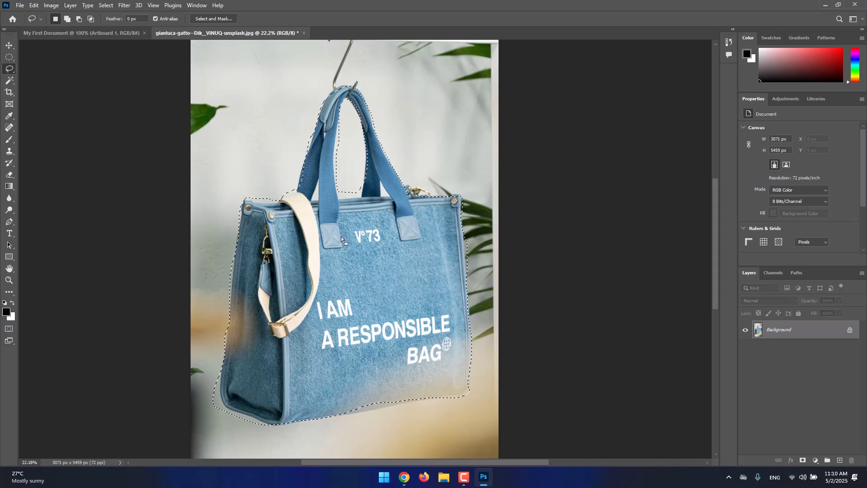
{"action": "right_click", "coordinate": [9, 69]}
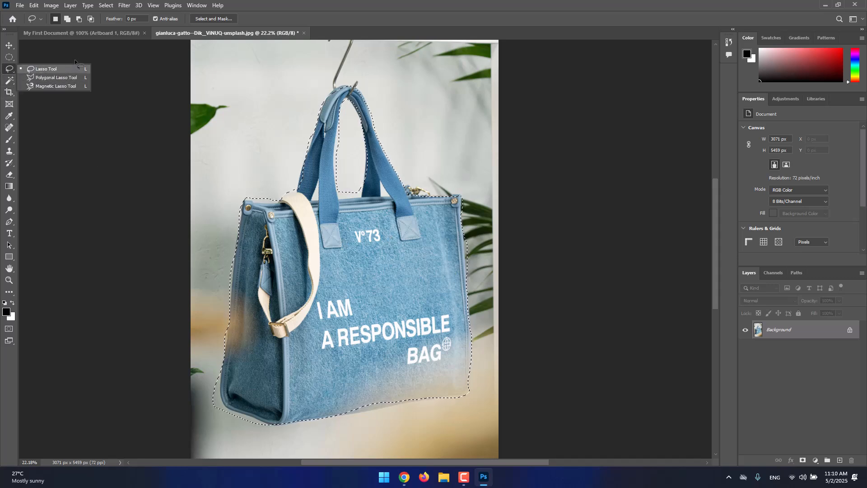
{"action": "left_click", "coordinate": [64, 81]}
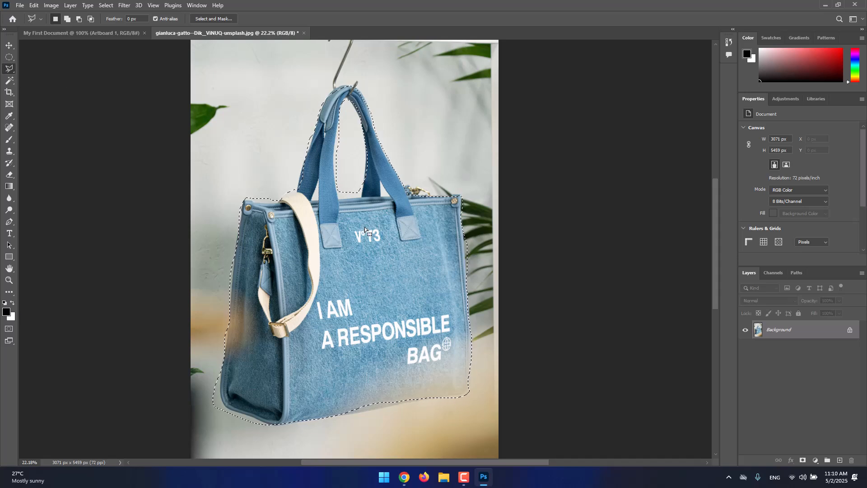
{"action": "key", "text": "ctrl+d"}
{"action": "left_click", "coordinate": [242, 201]}
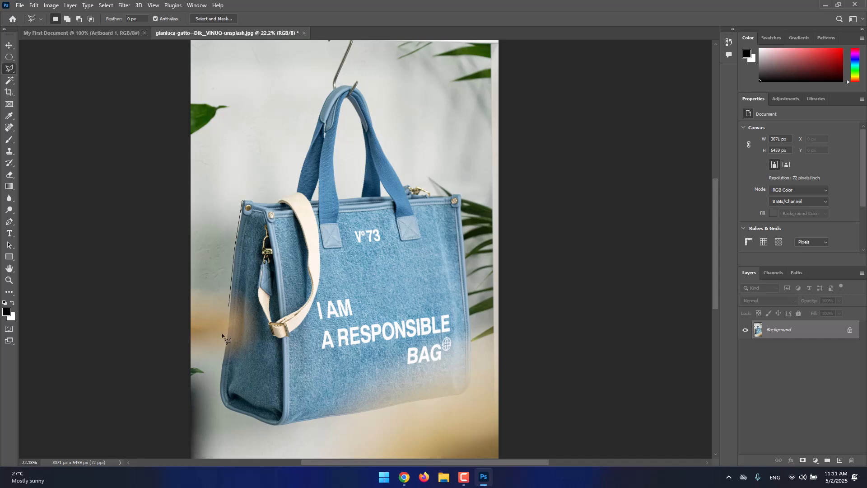
{"action": "left_click", "coordinate": [220, 402]}
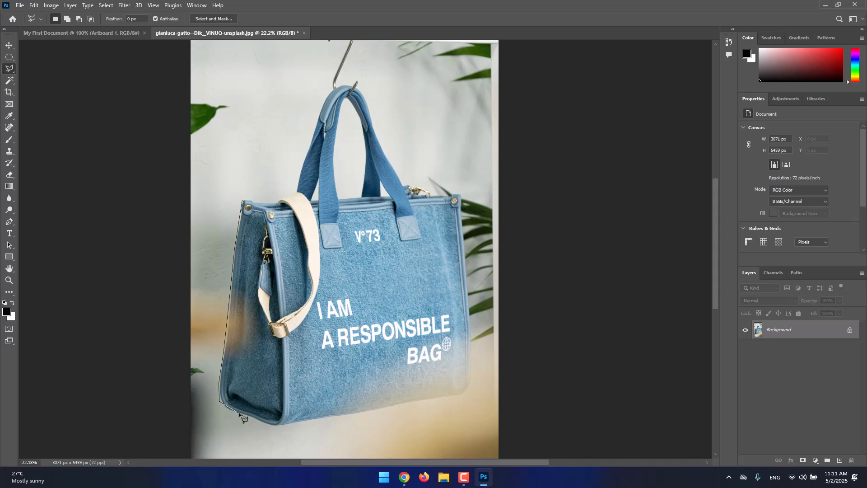
{"action": "left_click", "coordinate": [278, 427]}
{"action": "left_click", "coordinate": [462, 396]}
{"action": "left_click", "coordinate": [470, 383]}
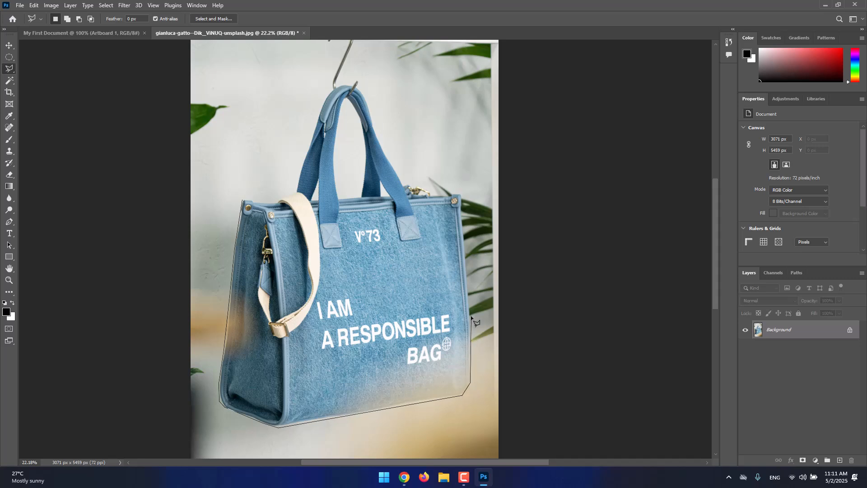
- Continue the polygonal outline up the bag's right side and around the handles, closing it at the starting corner
{"action": "left_click", "coordinate": [470, 309]}
{"action": "left_click", "coordinate": [401, 186]}
{"action": "left_click", "coordinate": [373, 128]}
{"action": "left_click", "coordinate": [346, 85]}
{"action": "left_click", "coordinate": [327, 95]}
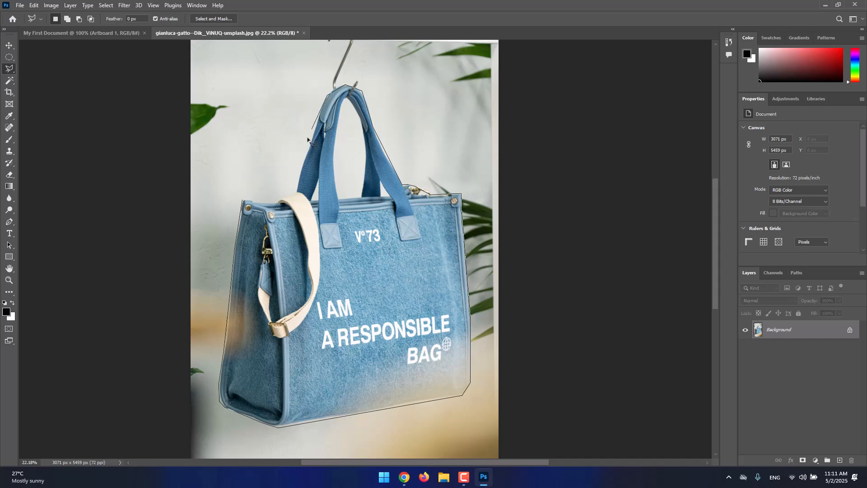
{"action": "left_click", "coordinate": [298, 191]}
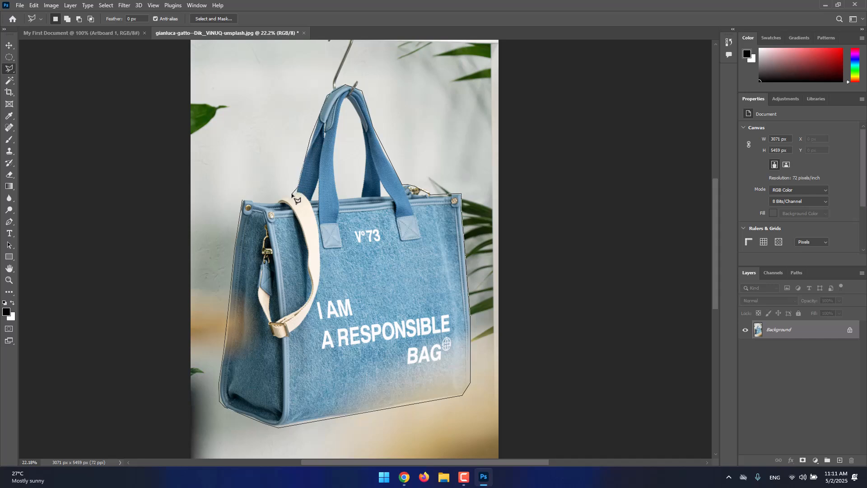
{"action": "left_click", "coordinate": [243, 199]}
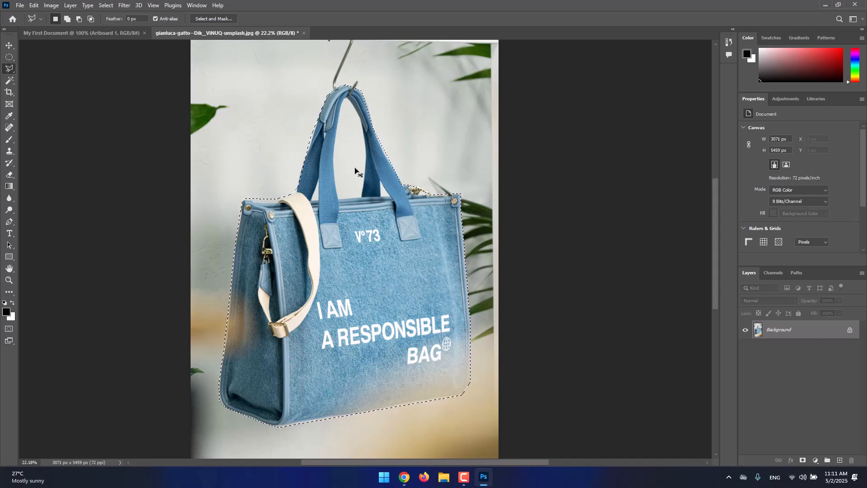
- Subtract the opening between the handles from the selection with the Polygonal Lasso
{"action": "key", "text": "shift"}
{"action": "key", "text": "alt"}
{"action": "key", "text": "shift"}
{"action": "key", "text": "alt"}
{"action": "left_click", "coordinate": [362, 193]}
{"action": "left_click", "coordinate": [339, 200]}
{"action": "scroll", "coordinate": [253, 170], "scroll_direction": "up", "scroll_amount": 1}
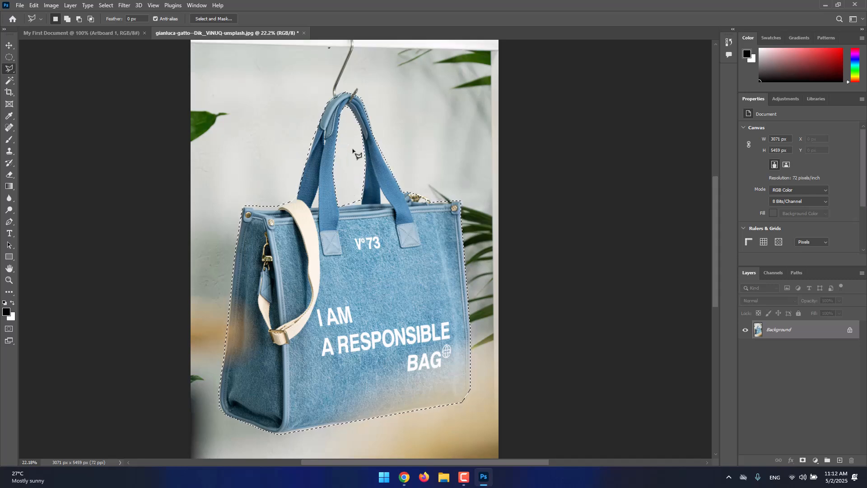
- Clear the selection and use the Magnetic Lasso to trace the bag's left edge from the handle down to the bottom corner
{"action": "right_click", "coordinate": [8, 69]}
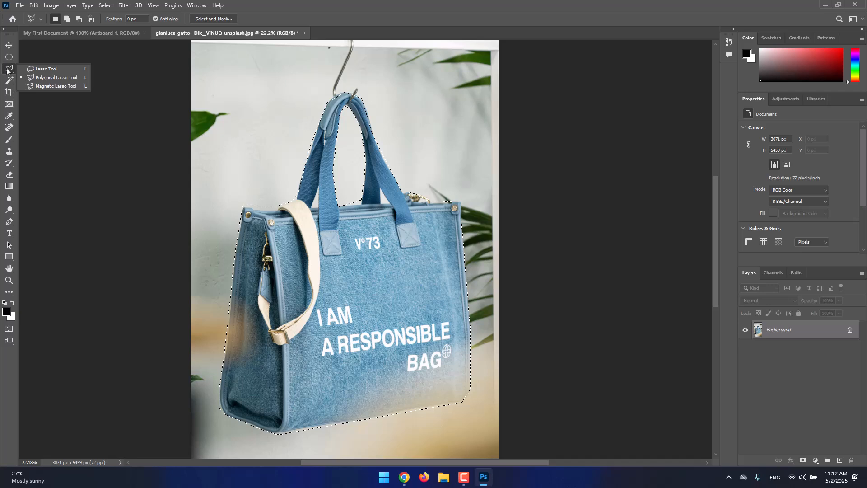
{"action": "left_click", "coordinate": [65, 85]}
{"action": "key", "text": "ctrl+d"}
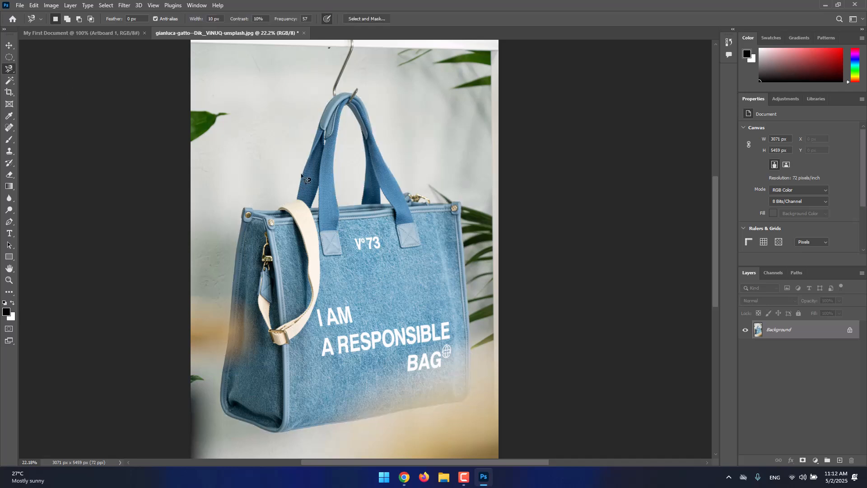
{"action": "left_click", "coordinate": [310, 146]}
{"action": "key", "text": "Escape"}
{"action": "scroll", "coordinate": [310, 178], "scroll_direction": "up", "scroll_amount": 2}
{"action": "scroll", "coordinate": [292, 166], "scroll_direction": "up", "scroll_amount": 5}
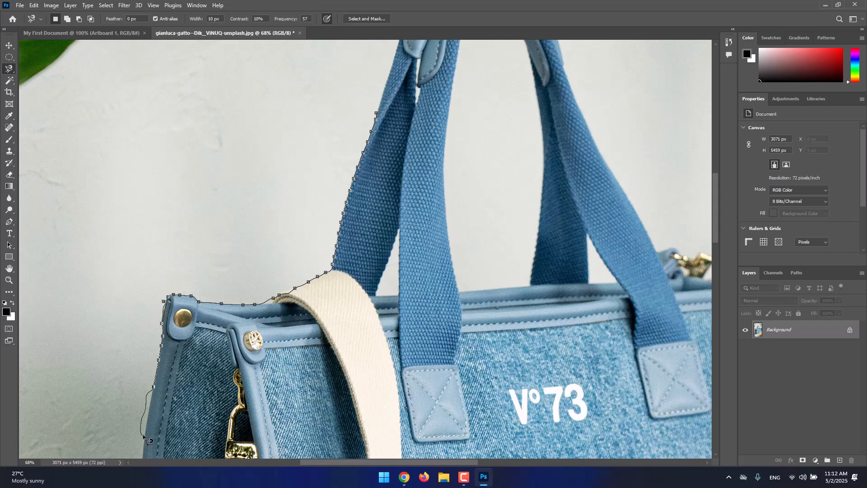
{"action": "left_click_drag", "start_coordinate": [143, 437], "coordinate": [142, 220]}
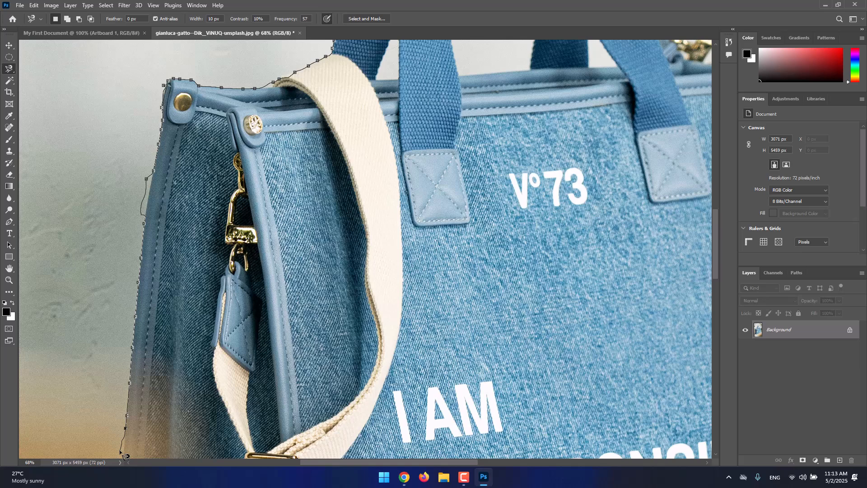
{"action": "scroll", "coordinate": [122, 456], "scroll_direction": "down", "scroll_amount": 5}
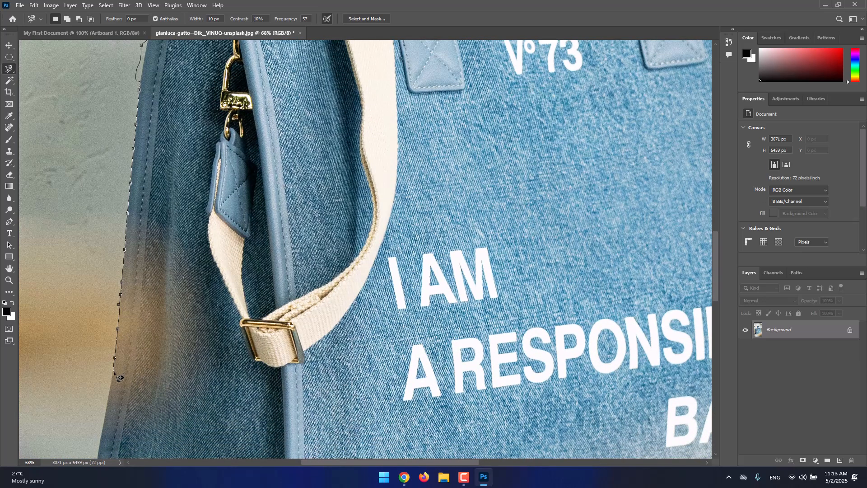
{"action": "scroll", "coordinate": [111, 386], "scroll_direction": "down", "scroll_amount": 6}
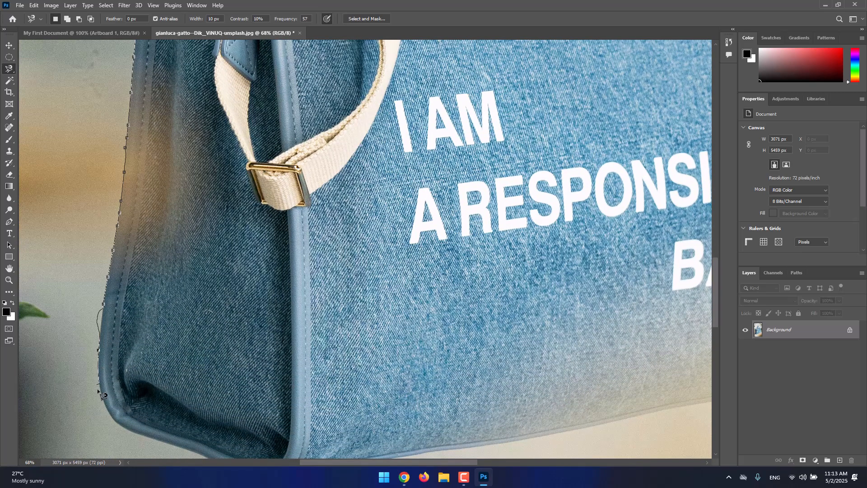
{"action": "double_click", "coordinate": [170, 444]}
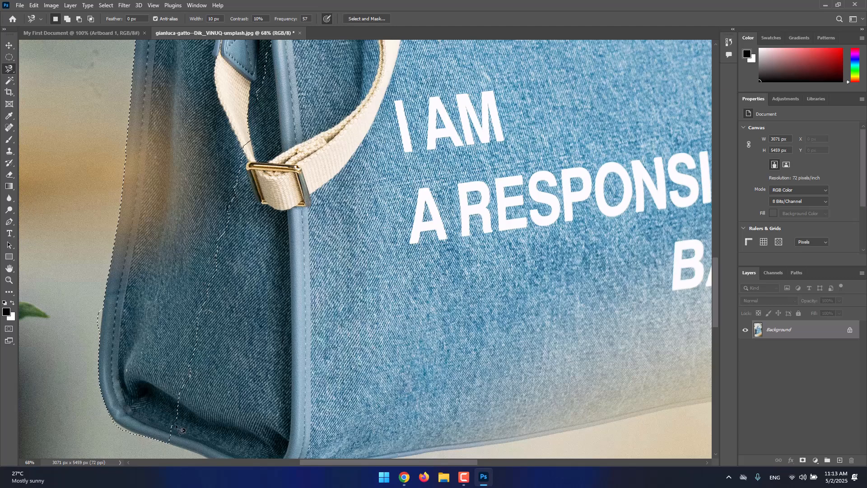
- Extend the selection along part of the bag's bottom edge with the Magnetic Lasso and trim it near the lower corner
{"action": "scroll", "coordinate": [176, 203], "scroll_direction": "down", "scroll_amount": 5}
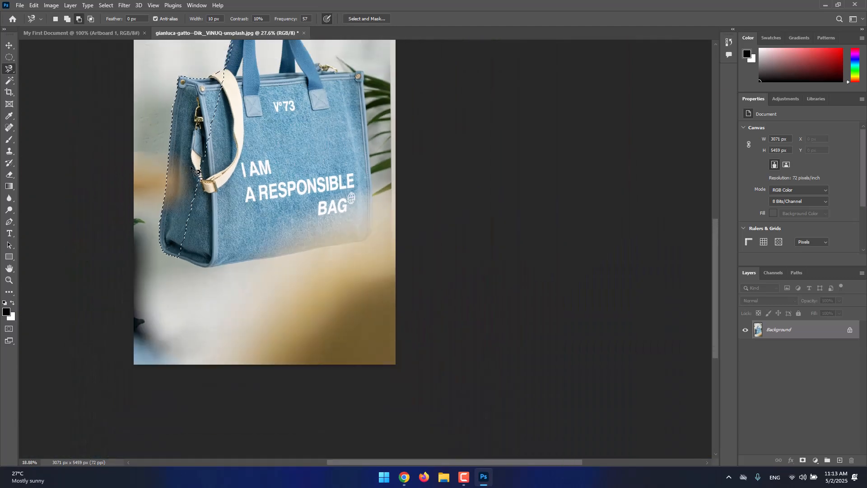
{"action": "scroll", "coordinate": [199, 103], "scroll_direction": "up", "scroll_amount": 3}
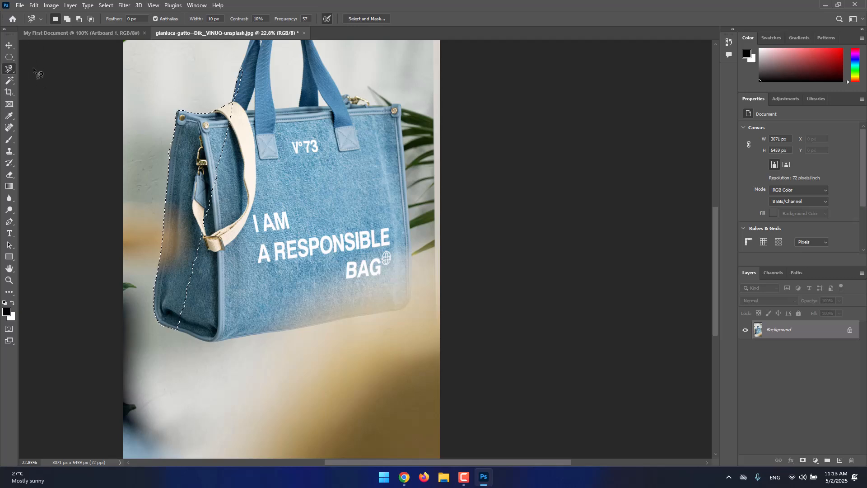
{"action": "scroll", "coordinate": [212, 111], "scroll_direction": "up", "scroll_amount": 1}
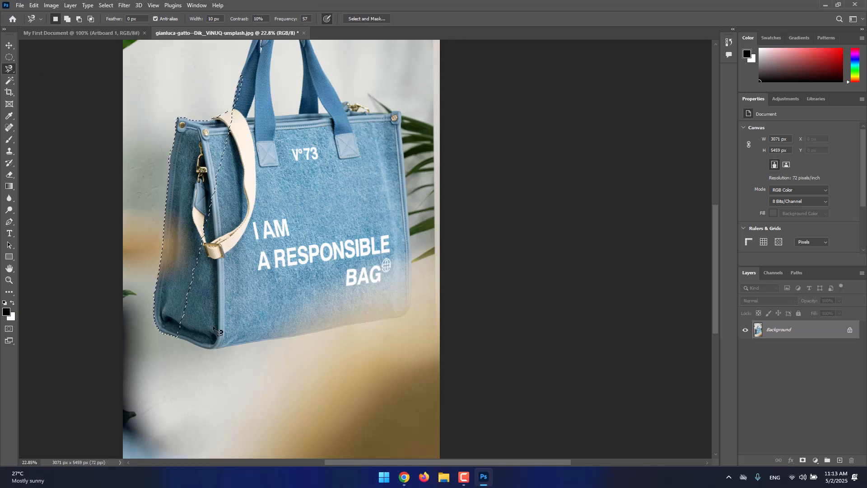
{"action": "key", "text": "shift"}
{"action": "left_click", "coordinate": [177, 336]}
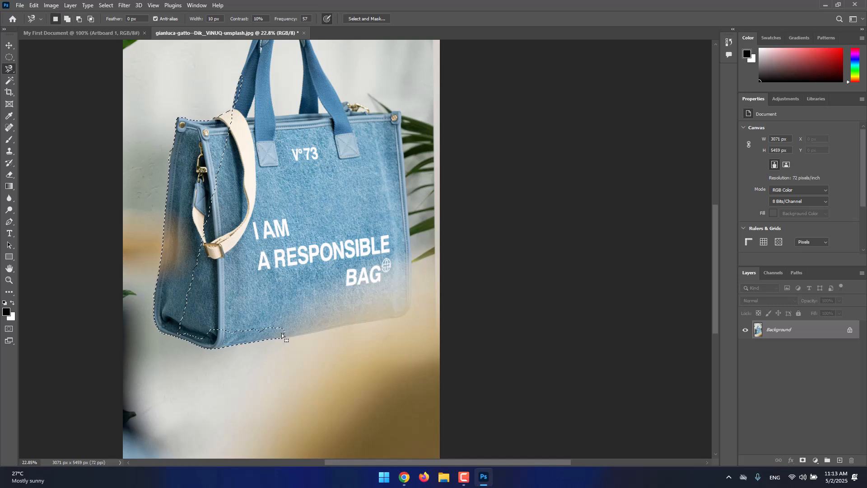
{"action": "key", "text": "alt"}
- Clear the selection and switch to the Magic Wand tool, looking over the Object Selection and Quick Selection variants
{"action": "left_click", "coordinate": [11, 83]}
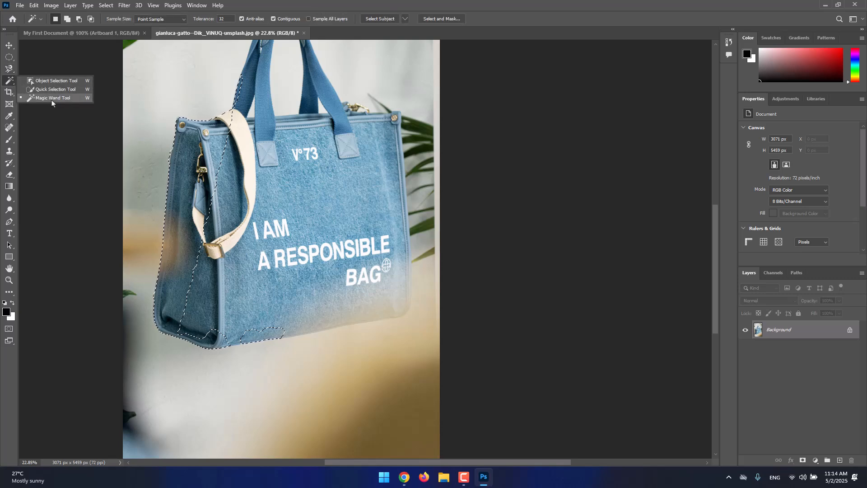
{"action": "left_click", "coordinate": [52, 98]}
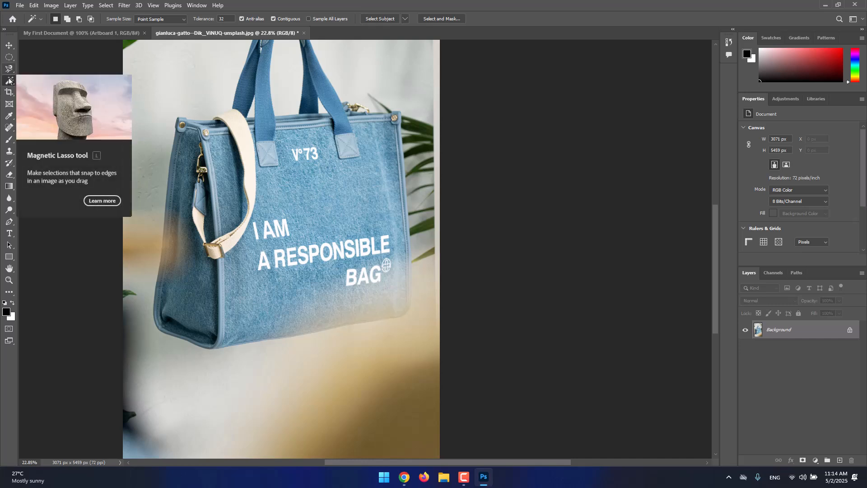
{"action": "right_click", "coordinate": [6, 82]}
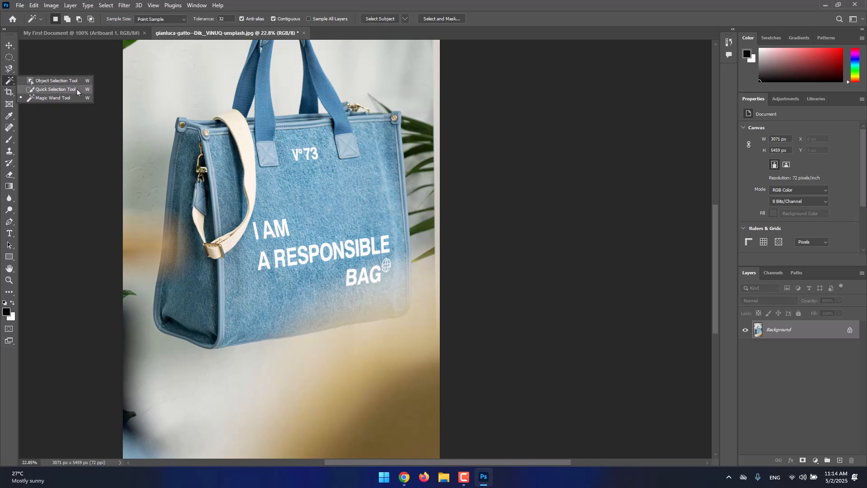
{"action": "left_click", "coordinate": [49, 99]}
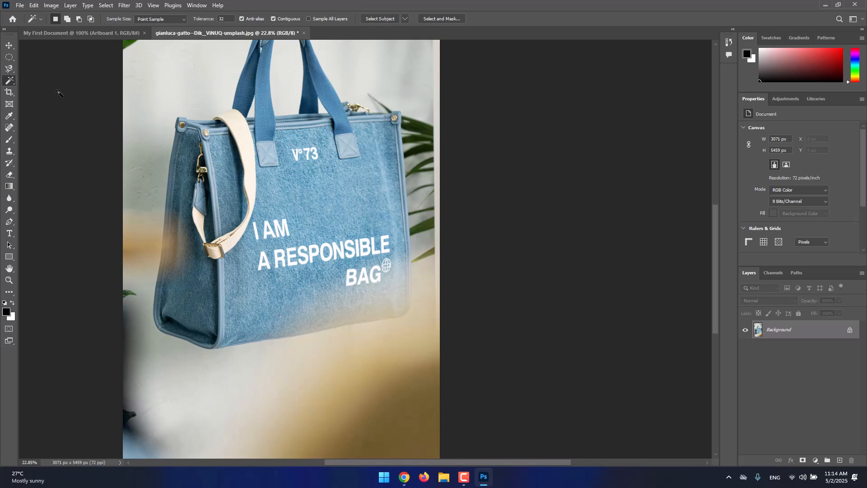
- Select the bag's front handle strap with the Magic Wand
{"action": "scroll", "coordinate": [317, 147], "scroll_direction": "up", "scroll_amount": 4}
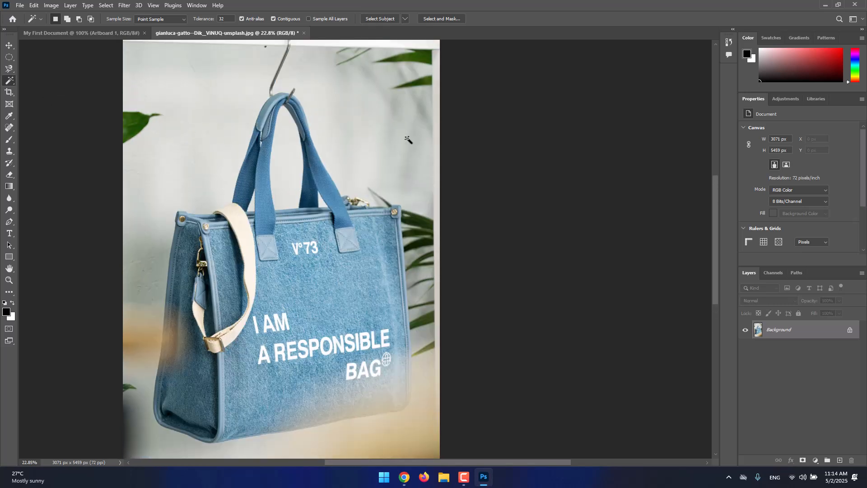
{"action": "left_click", "coordinate": [314, 162]}
{"action": "left_click", "coordinate": [265, 159]}
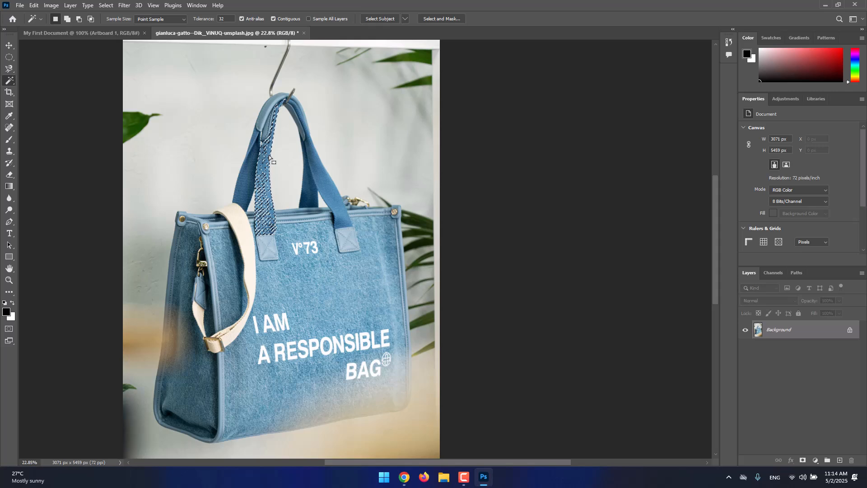
- Clear the selection and select the leaves on both sides of the bag's handles with the Magic Wand
{"action": "key", "text": "ctrl+d"}
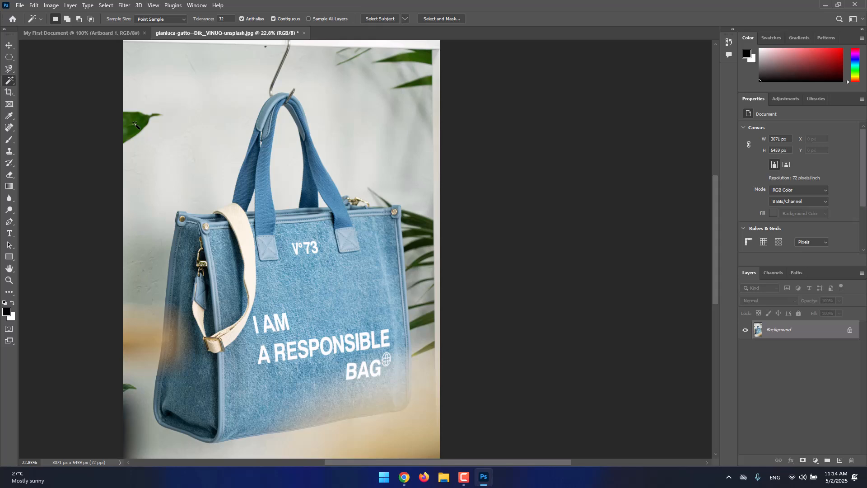
{"action": "left_click", "coordinate": [413, 57]}
{"action": "key", "text": "shift"}
{"action": "key", "text": "shift"}
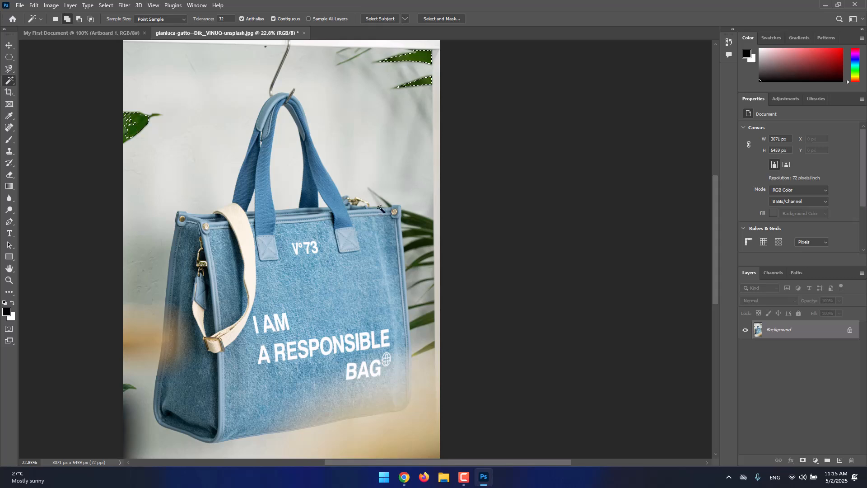
- Add the leaves beside the bag's right edge and the small leaf near its lower-left corner to the selection
{"action": "left_click", "coordinate": [415, 222], "text": "shift"}
{"action": "left_click", "coordinate": [423, 250], "text": "shift"}
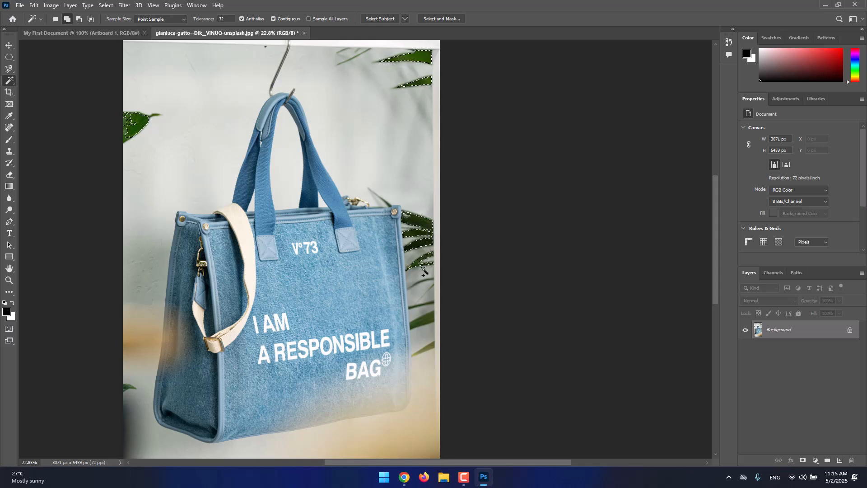
{"action": "left_click", "coordinate": [424, 305], "text": "shift"}
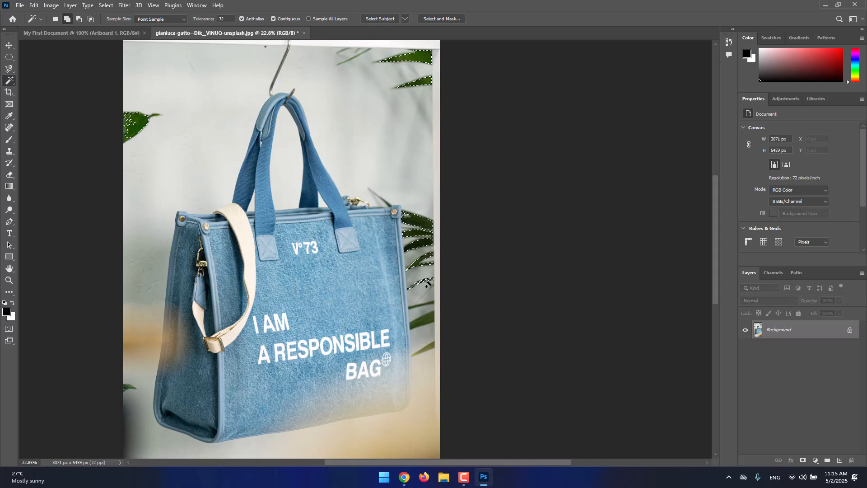
{"action": "left_click", "coordinate": [426, 313], "text": "shift"}
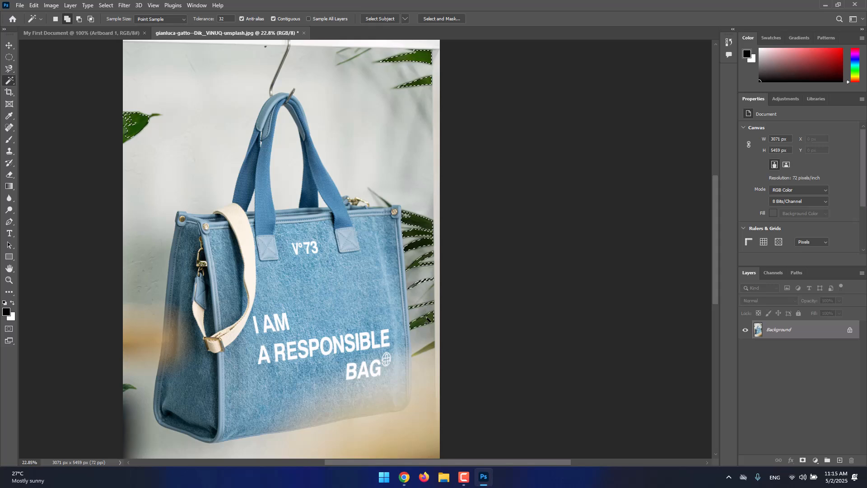
{"action": "left_click", "coordinate": [430, 348], "text": "shift"}
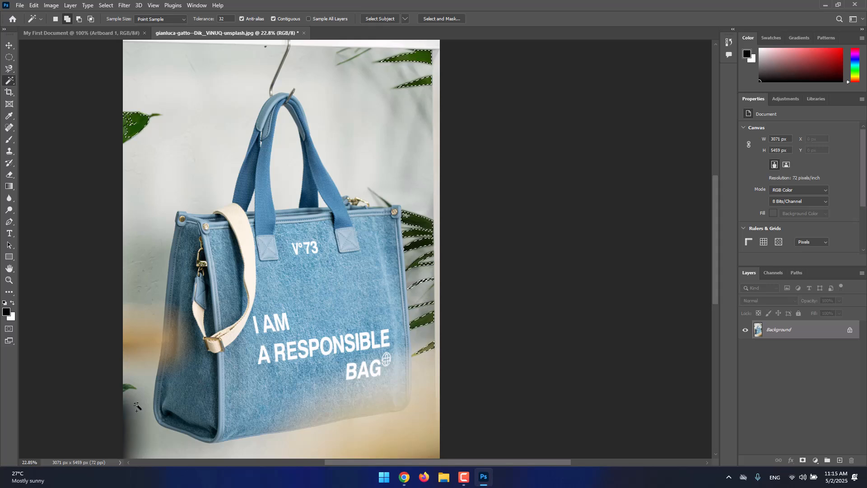
{"action": "left_click", "coordinate": [129, 387], "text": "shift"}
{"action": "key", "text": "ctrl+minus"}
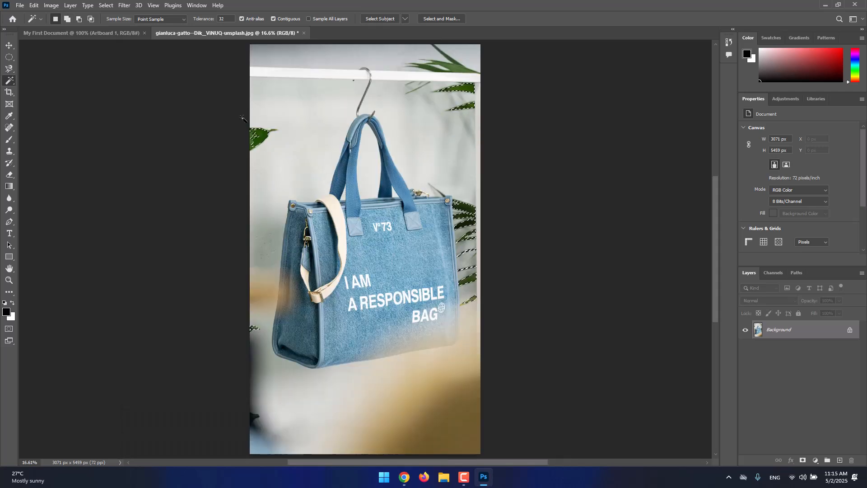
- Clear the leaf selection and switch to the Quick Selection tool
{"action": "key", "text": "ctrl+d"}
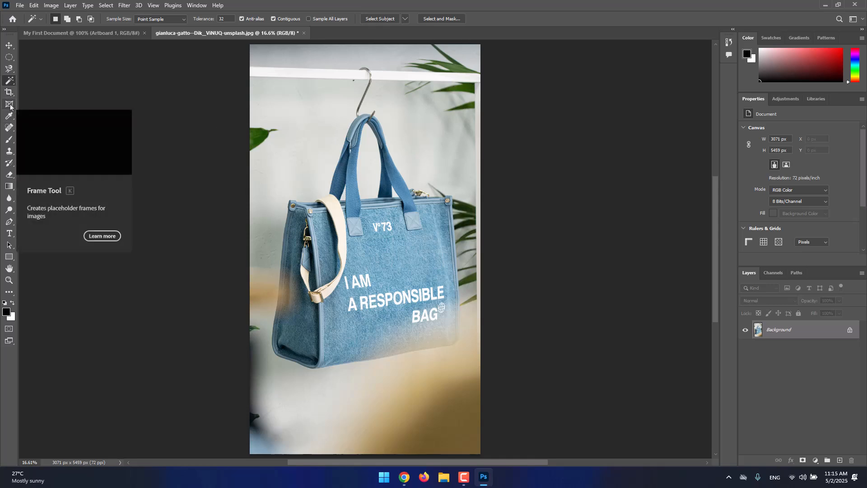
{"action": "right_click", "coordinate": [12, 84]}
{"action": "left_click", "coordinate": [46, 89]}
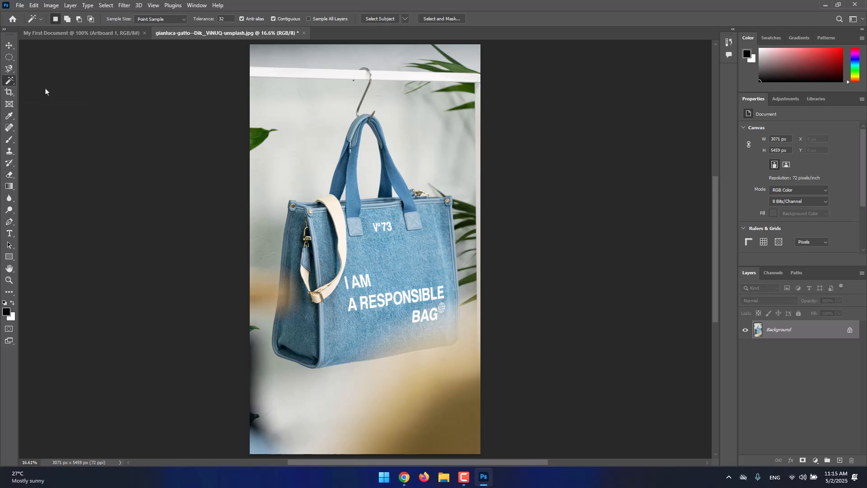
{"action": "right_click", "coordinate": [11, 83]}
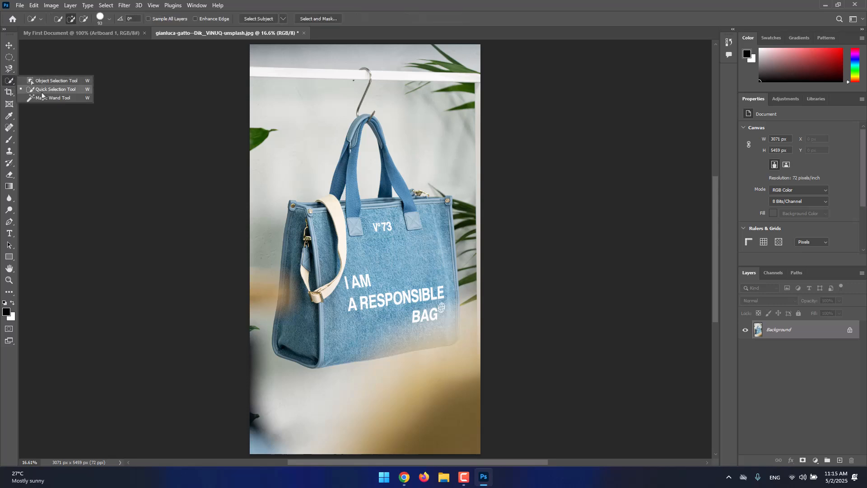
{"action": "left_click", "coordinate": [67, 90]}
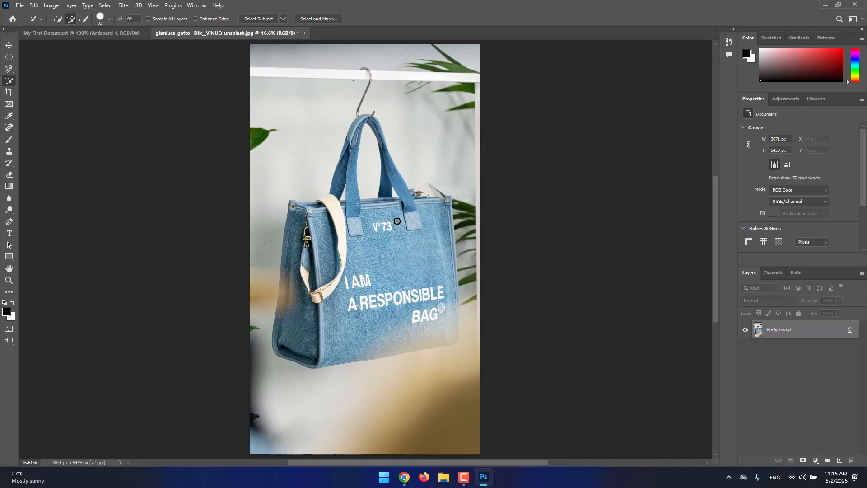
- Brush over the front handle strap and the full width of the bag's body with Quick Selection to select them
{"action": "scroll", "coordinate": [397, 221], "scroll_direction": "down", "scroll_amount": 3}
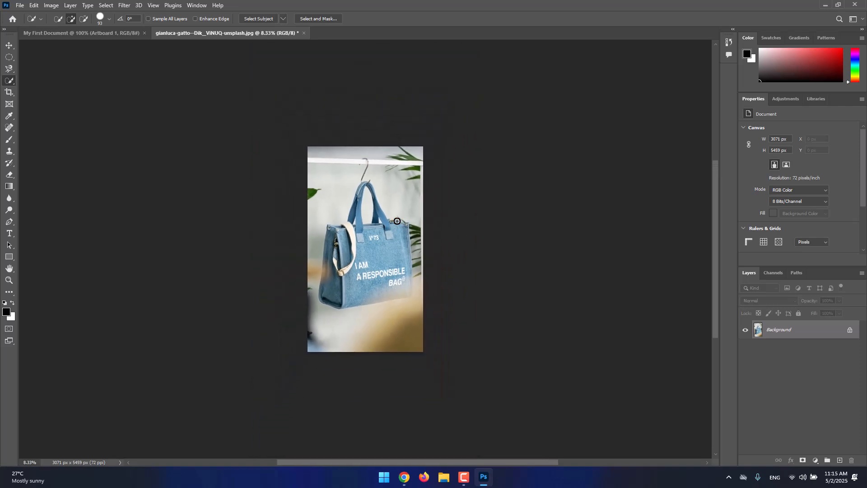
{"action": "scroll", "coordinate": [397, 221], "scroll_direction": "up", "scroll_amount": 4}
{"action": "scroll", "coordinate": [397, 221], "scroll_direction": "up", "scroll_amount": 2}
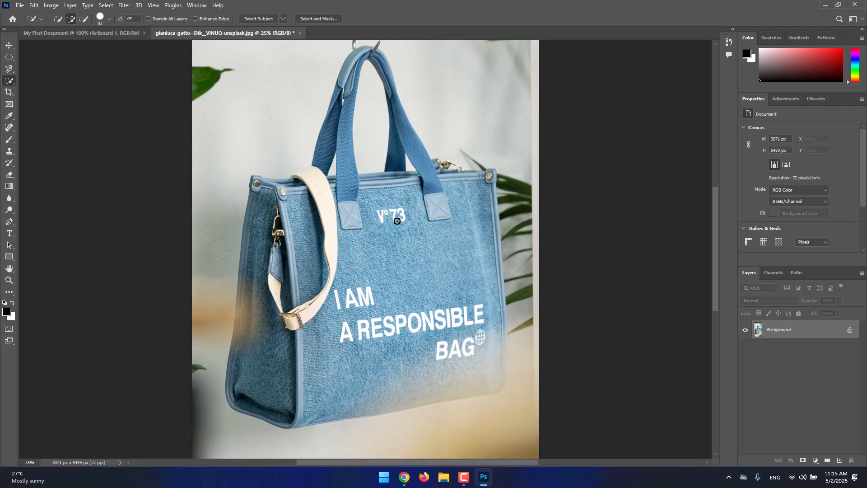
{"action": "scroll", "coordinate": [222, 190], "scroll_direction": "up", "scroll_amount": 1}
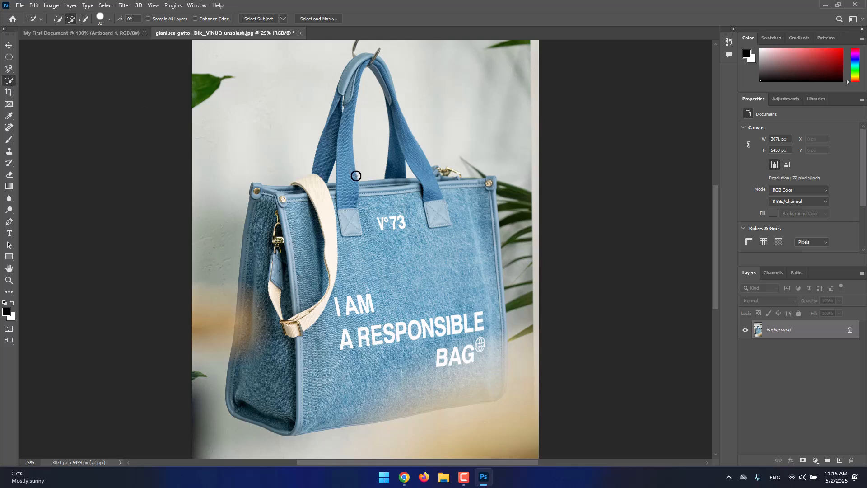
{"action": "mouse_move", "coordinate": [404, 192]}
{"action": "left_mouse_down"}
{"action": "mouse_move", "coordinate": [321, 205]}
{"action": "mouse_move", "coordinate": [328, 267]}
{"action": "left_mouse_up"}
{"action": "mouse_move", "coordinate": [343, 190]}
{"action": "left_mouse_down"}
{"action": "mouse_move", "coordinate": [283, 201]}
{"action": "mouse_move", "coordinate": [257, 193]}
{"action": "mouse_move", "coordinate": [282, 190]}
{"action": "mouse_move", "coordinate": [253, 190]}
{"action": "mouse_move", "coordinate": [248, 329]}
{"action": "mouse_move", "coordinate": [325, 337]}
{"action": "mouse_move", "coordinate": [299, 343]}
{"action": "mouse_move", "coordinate": [343, 381]}
{"action": "mouse_move", "coordinate": [296, 399]}
{"action": "left_mouse_up"}
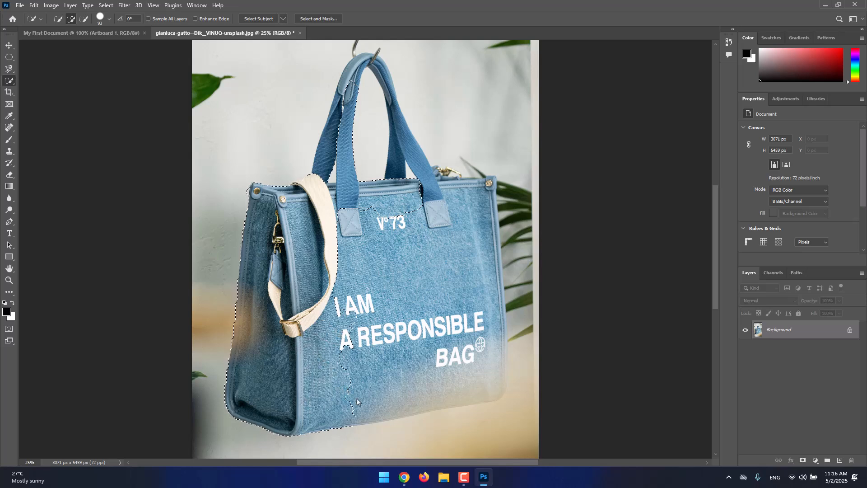
{"action": "mouse_move", "coordinate": [357, 398]}
{"action": "left_mouse_down"}
{"action": "mouse_move", "coordinate": [447, 395]}
{"action": "mouse_move", "coordinate": [493, 377]}
{"action": "left_mouse_up"}
{"action": "left_click_drag", "start_coordinate": [495, 341], "coordinate": [478, 275]}
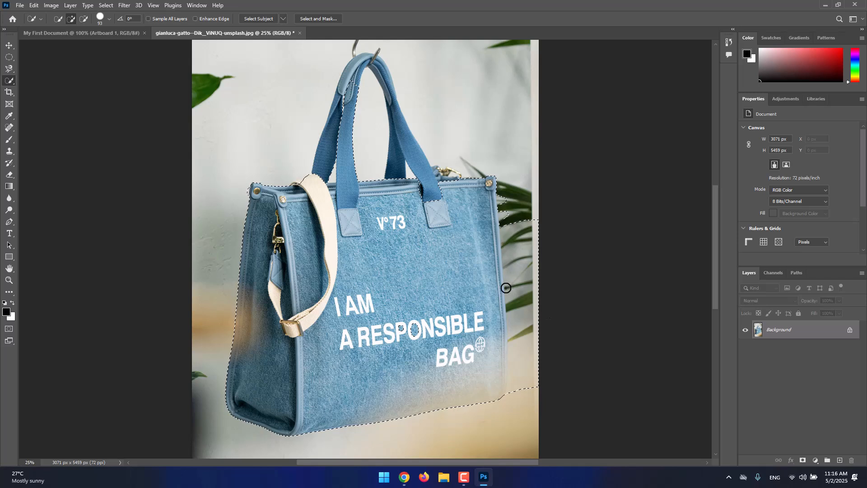
- Subtract the background strip beside the bag's right edge from the Quick Selection
{"action": "key", "text": "alt"}
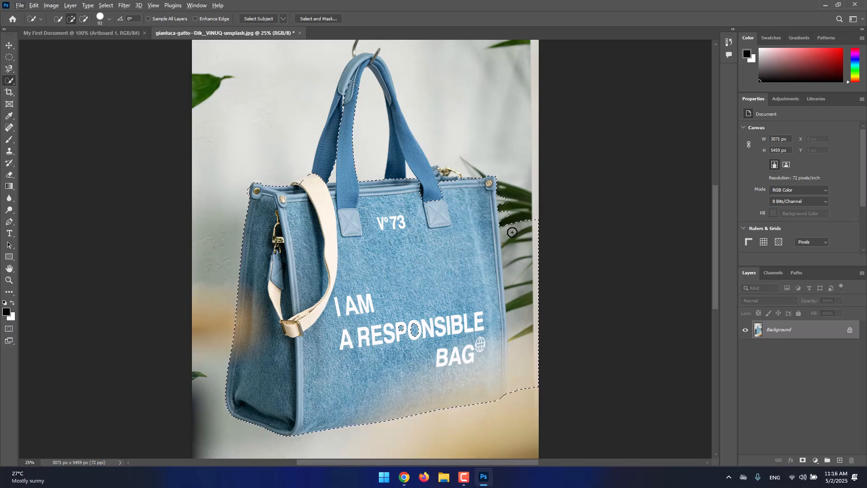
{"action": "mouse_move", "coordinate": [528, 221]}
{"action": "left_mouse_down"}
{"action": "mouse_move", "coordinate": [530, 377]}
{"action": "mouse_move", "coordinate": [513, 403]}
{"action": "left_mouse_up"}
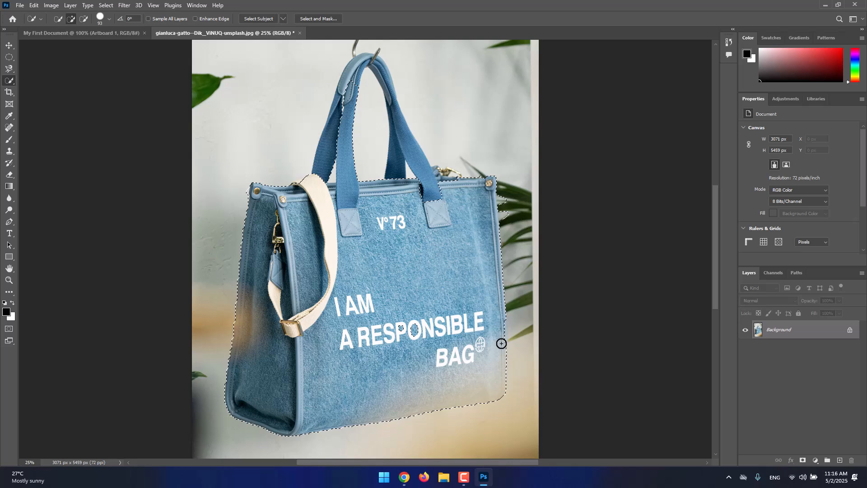
{"action": "right_click", "coordinate": [452, 217]}
{"action": "key", "text": "Escape"}
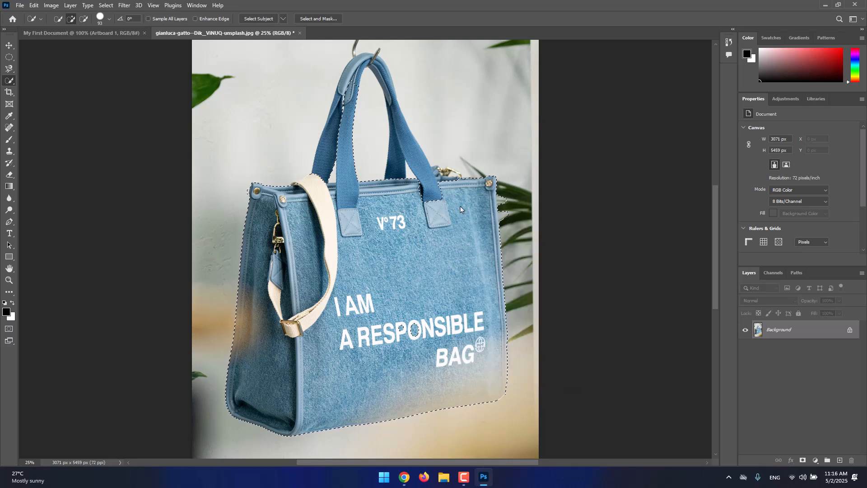
- Enlarge the Quick Selection brush to 1184 px and brush over the bag's handles to add them to the selection
{"action": "right_click", "coordinate": [471, 135], "text": "alt"}
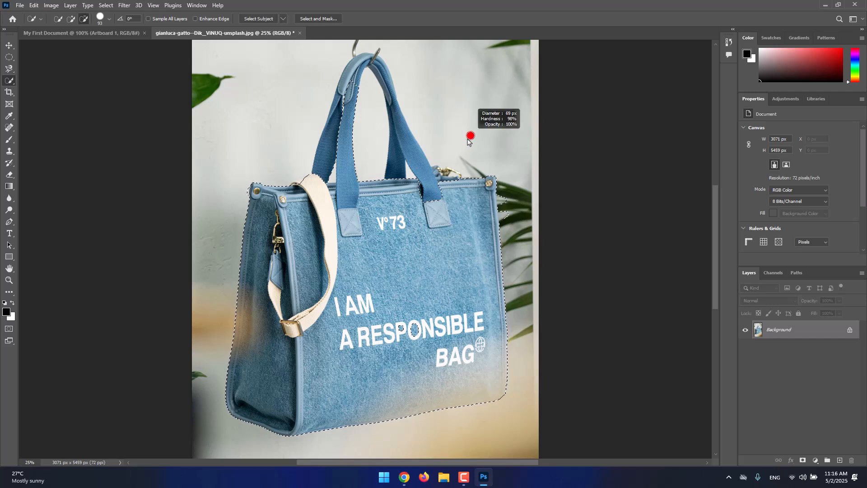
{"action": "key", "text": "alt"}
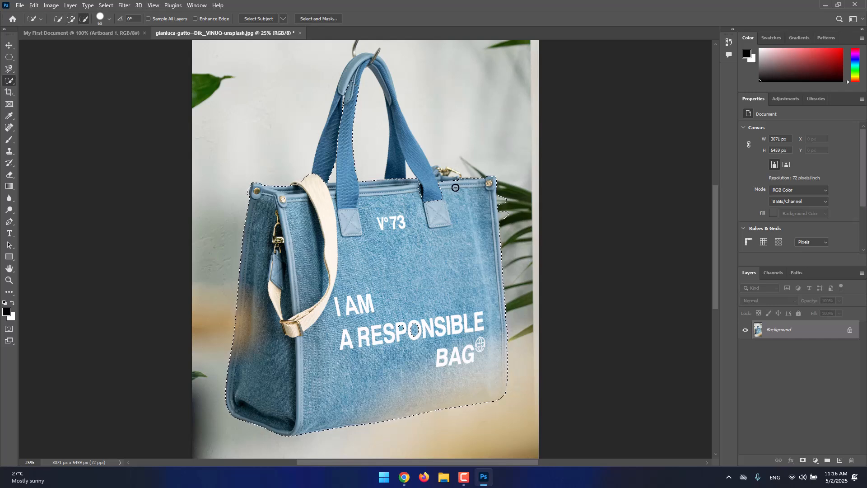
{"action": "right_click", "coordinate": [465, 136], "text": "alt"}
{"action": "mouse_move", "coordinate": [463, 136]}
{"action": "left_mouse_down"}
{"action": "mouse_move", "coordinate": [457, 142]}
{"action": "mouse_move", "coordinate": [507, 149]}
{"action": "mouse_move", "coordinate": [555, 123]}
{"action": "left_mouse_up"}
{"action": "right_click", "coordinate": [459, 141], "text": "alt"}
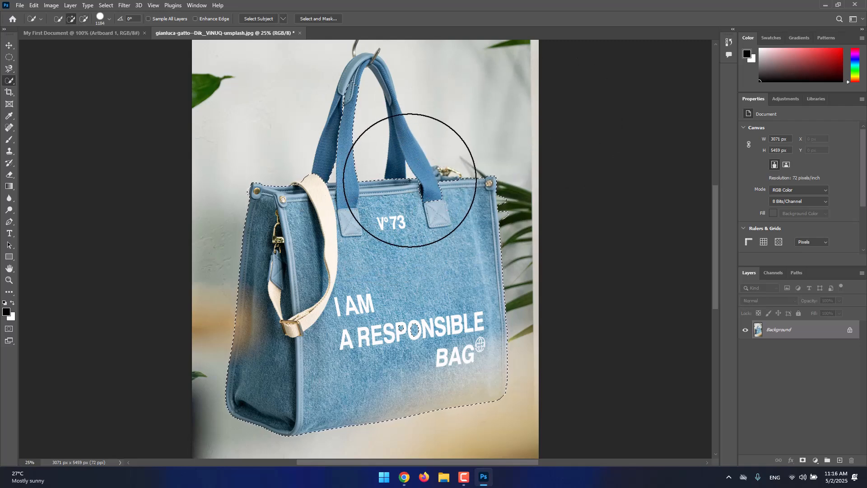
{"action": "mouse_move", "coordinate": [410, 181]}
{"action": "left_mouse_down"}
{"action": "mouse_move", "coordinate": [405, 128]}
{"action": "mouse_move", "coordinate": [386, 121]}
{"action": "left_mouse_up"}
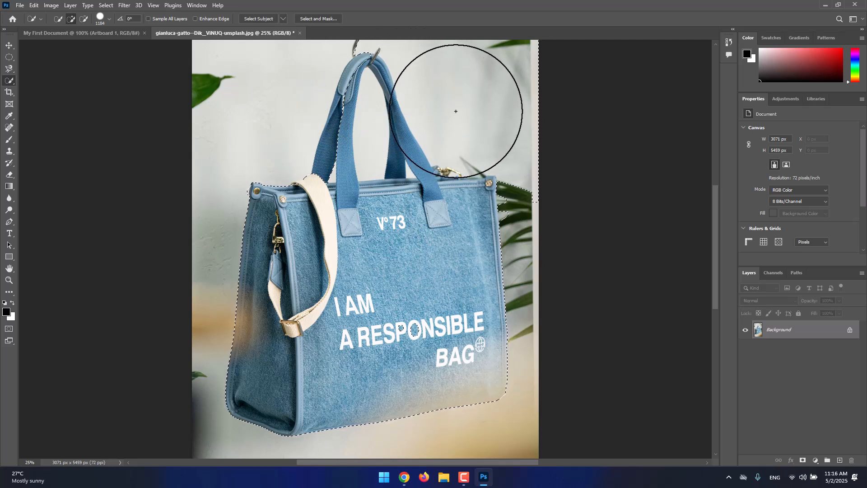
- Reduce the Quick Selection brush size to 41 px
{"action": "key", "text": "alt"}
{"action": "left_click_drag", "start_coordinate": [459, 99], "coordinate": [393, 108]}
{"action": "key", "text": "alt"}
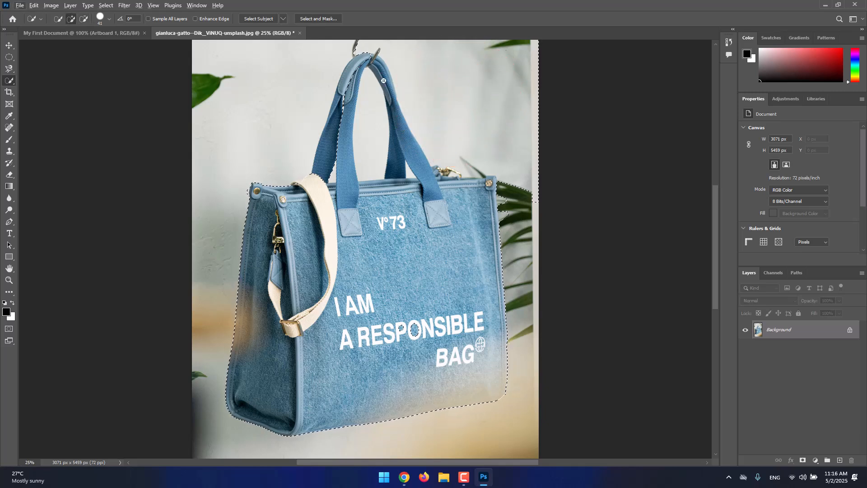
{"action": "key", "text": "ctrl+s"}
{"action": "left_click", "coordinate": [481, 137]}
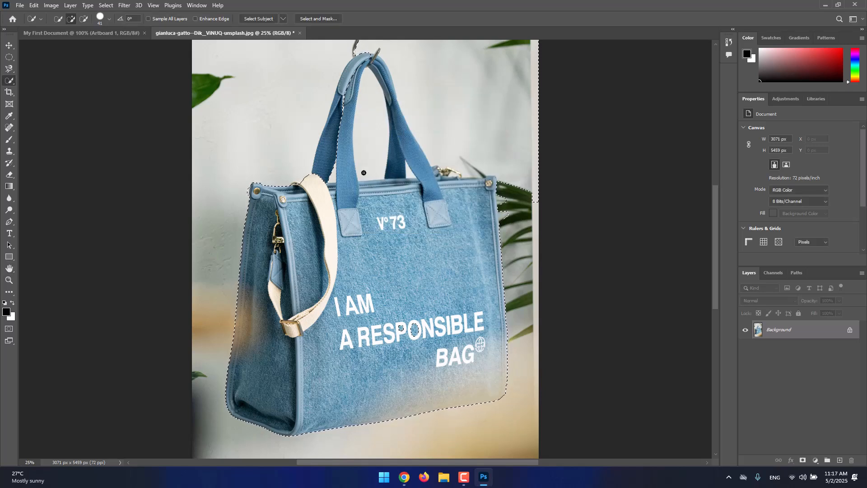
- Clear the bag selection and switch to the Object Selection tool
{"action": "key", "text": "ctrl+d"}
{"action": "right_click", "coordinate": [10, 84]}
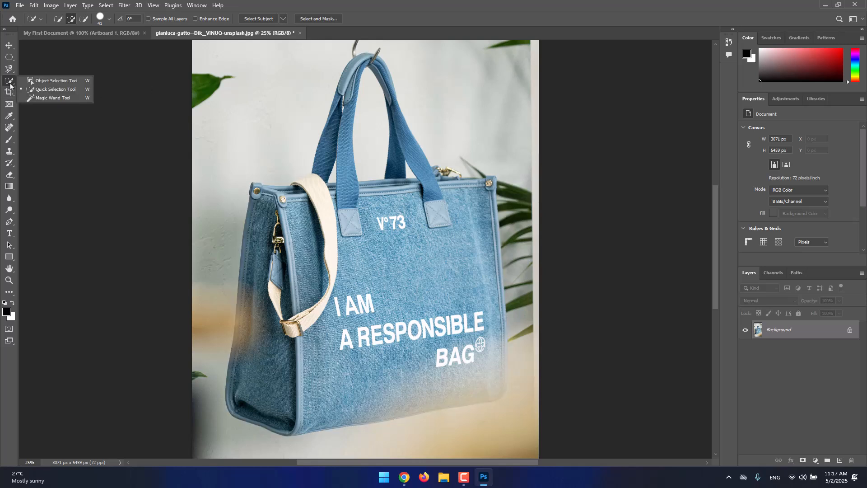
{"action": "left_click", "coordinate": [66, 83]}
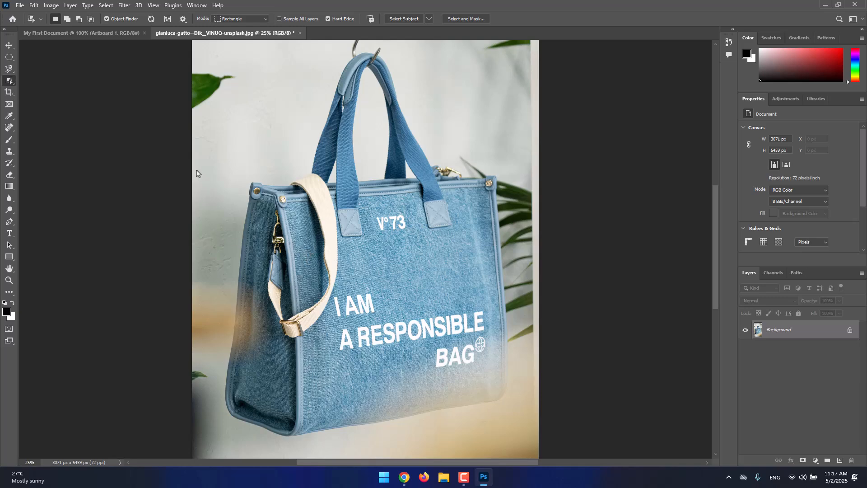
- Select the whole bag with its hanger using Object Selection and inspect the outline from the hook to the base
{"action": "scroll", "coordinate": [169, 103], "scroll_direction": "up", "scroll_amount": 1}
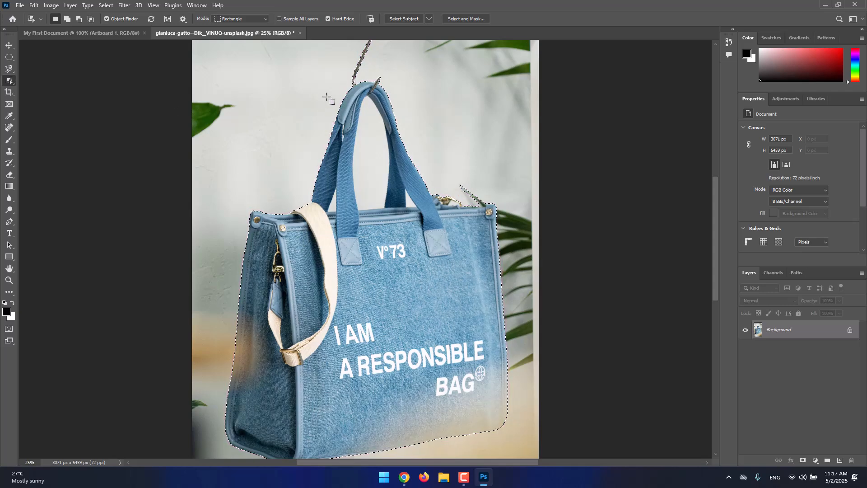
{"action": "scroll", "coordinate": [337, 87], "scroll_direction": "up", "scroll_amount": 1}
{"action": "scroll", "coordinate": [336, 87], "scroll_direction": "up", "scroll_amount": 1}
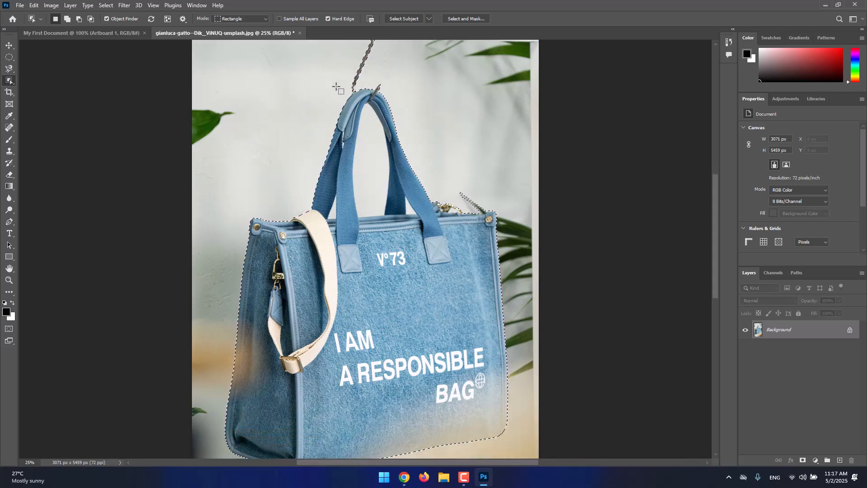
{"action": "scroll", "coordinate": [337, 87], "scroll_direction": "up", "scroll_amount": 1}
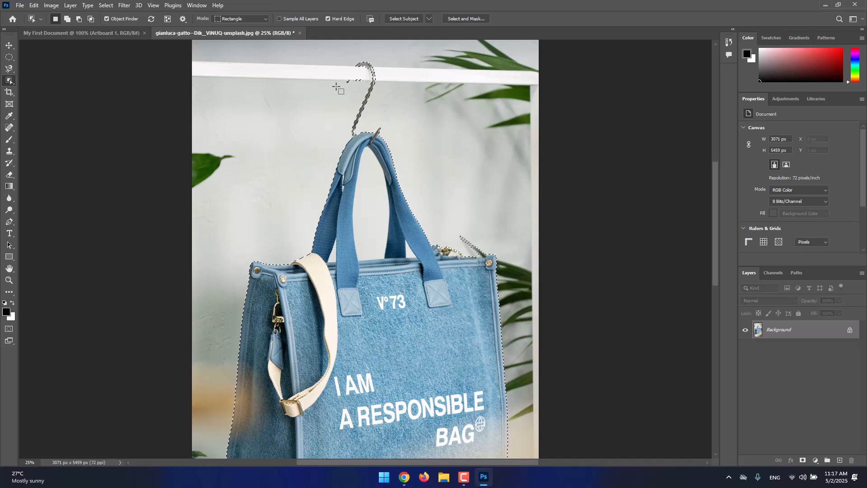
{"action": "scroll", "coordinate": [337, 87], "scroll_direction": "down", "scroll_amount": 2}
{"action": "scroll", "coordinate": [312, 80], "scroll_direction": "down", "scroll_amount": 2}
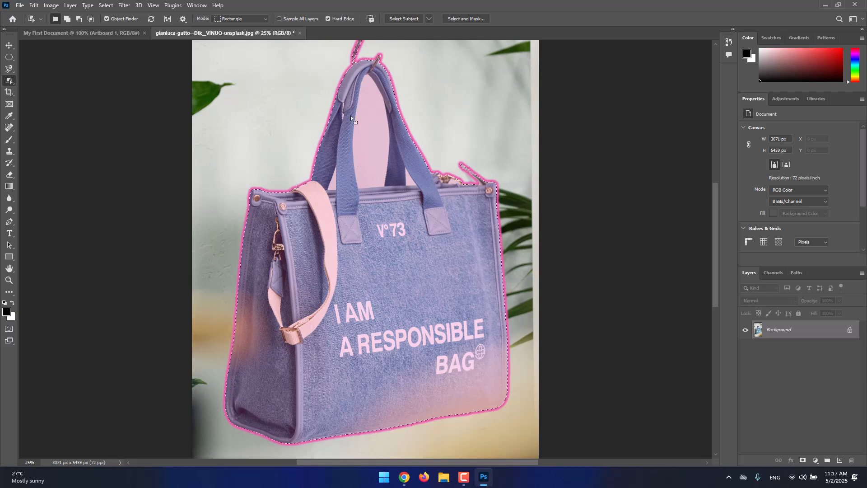
- Clear the bag selection and try to select the green leaf beside the bag with Object Selection
{"action": "key", "text": "ctrl+d"}
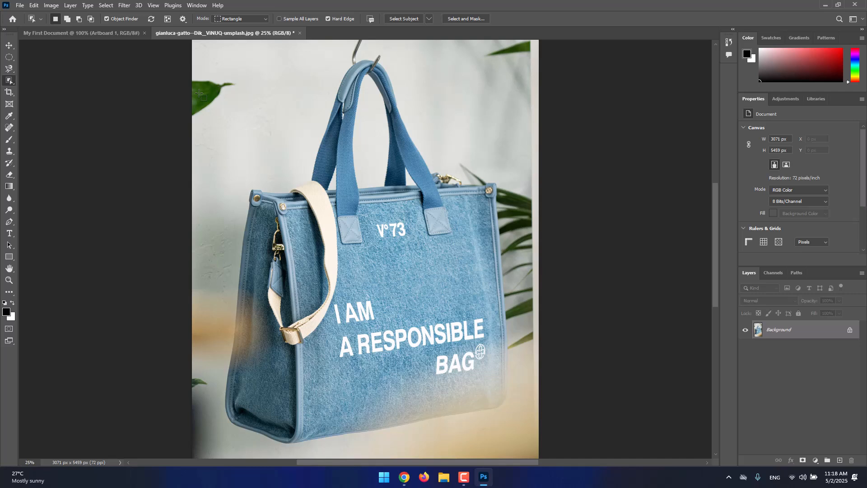
{"action": "left_click_drag", "start_coordinate": [198, 93], "coordinate": [212, 100]}
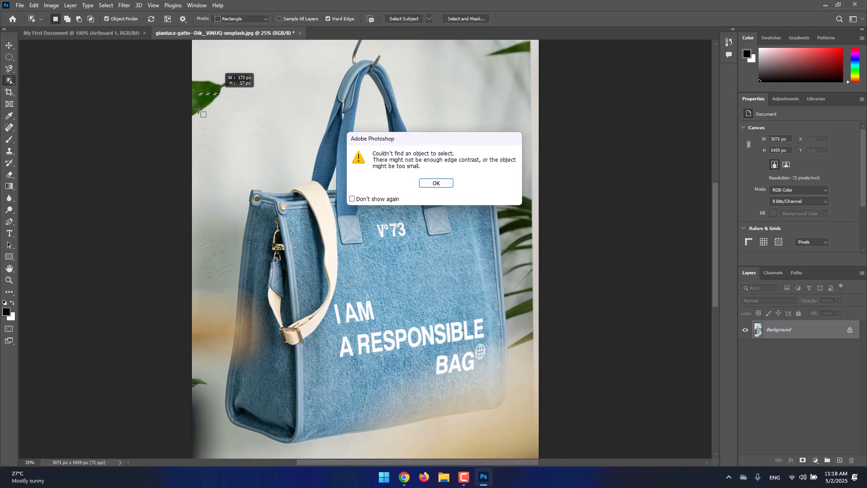
{"action": "left_click", "coordinate": [431, 182]}
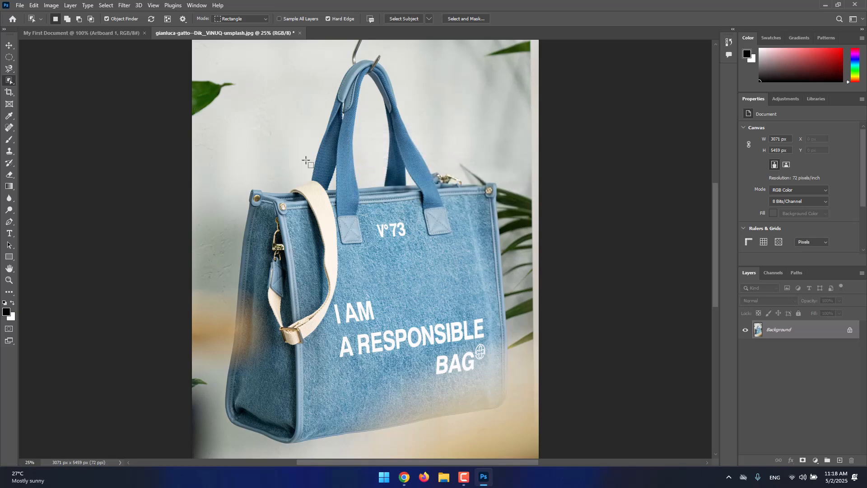
- Select the whole bag with its hanger using Object Selection and fit the entire photo in view
{"action": "left_click", "coordinate": [344, 173]}
{"action": "scroll", "coordinate": [334, 162], "scroll_direction": "up", "scroll_amount": 4}
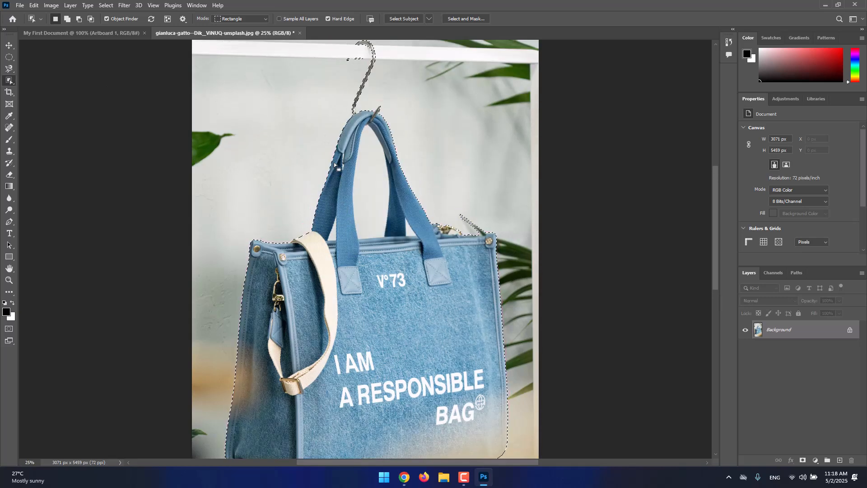
{"action": "scroll", "coordinate": [416, 197], "scroll_direction": "down", "scroll_amount": 6}
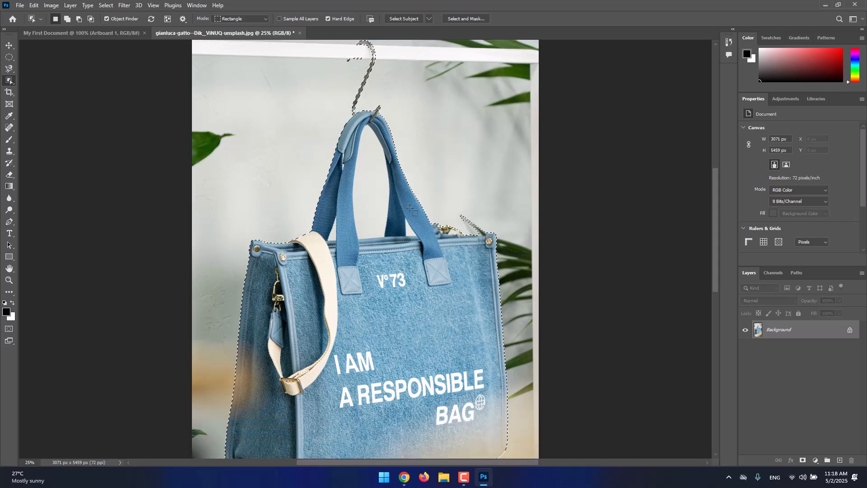
{"action": "key", "text": "ctrl+0"}
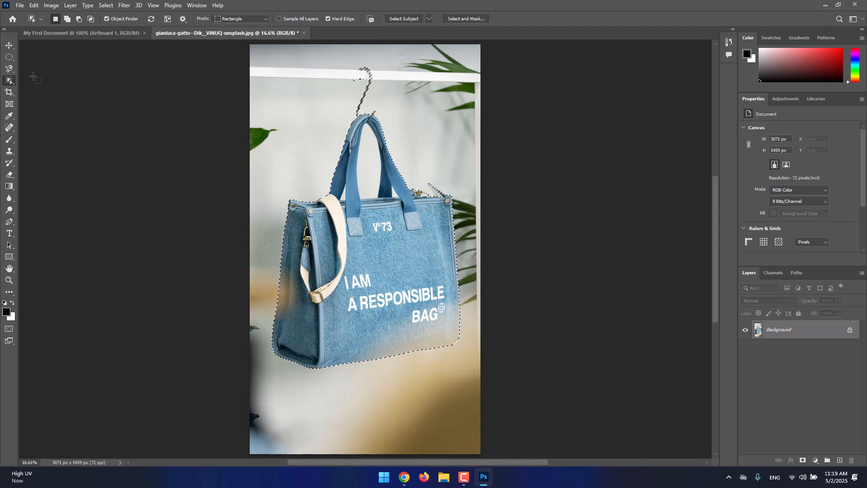
- Move the selected bag pixels around the photo with the Move tool and bring them back close to their original position
{"action": "left_click", "coordinate": [10, 45]}
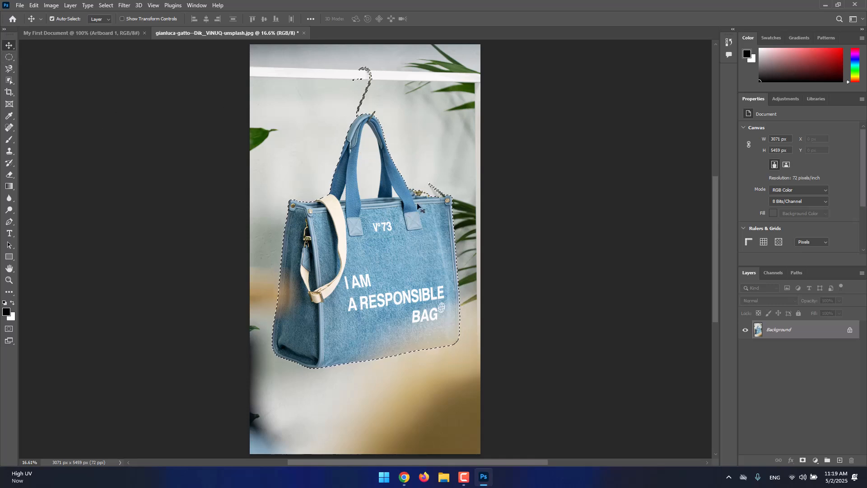
{"action": "scroll", "coordinate": [402, 186], "scroll_direction": "up", "scroll_amount": 1}
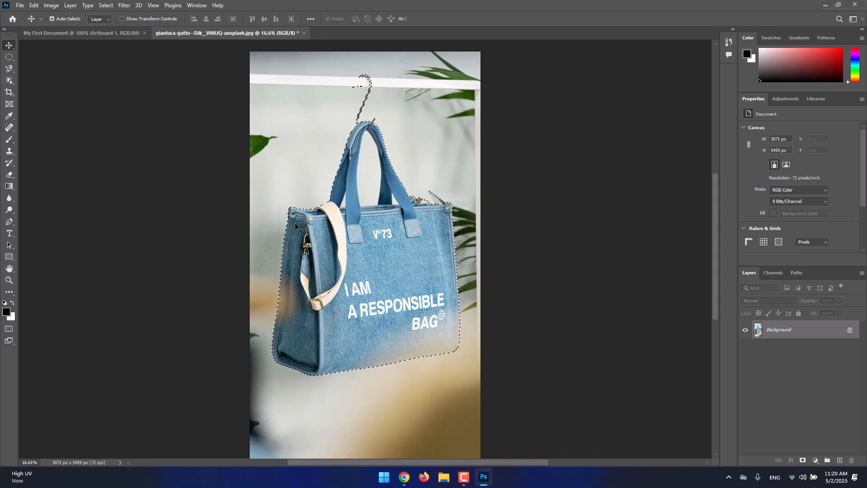
{"action": "left_click_drag", "start_coordinate": [374, 231], "coordinate": [354, 289]}
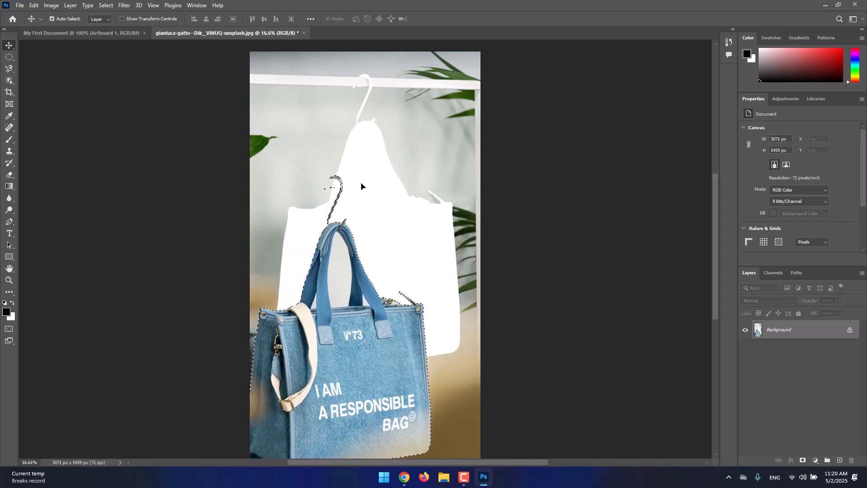
{"action": "left_click_drag", "start_coordinate": [287, 327], "coordinate": [342, 176]}
{"action": "left_click_drag", "start_coordinate": [344, 219], "coordinate": [366, 221]}
{"action": "left_click_drag", "start_coordinate": [365, 254], "coordinate": [363, 249]}
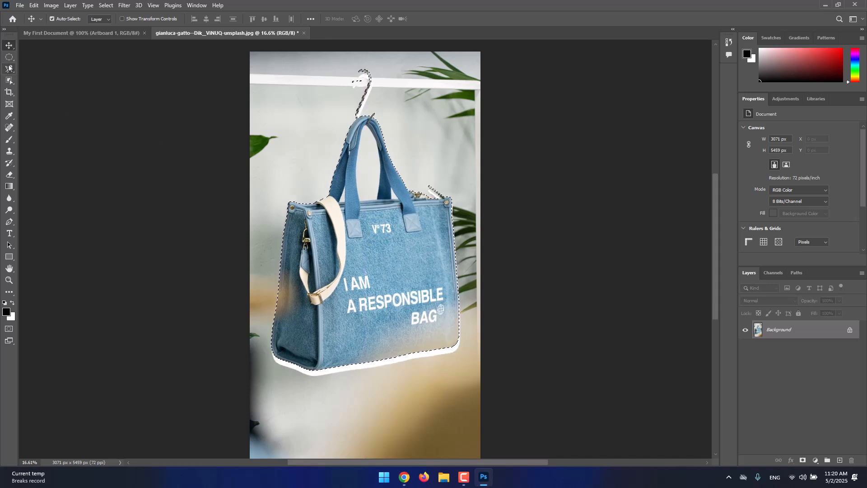
{"action": "left_click_drag", "start_coordinate": [402, 202], "coordinate": [383, 232]}
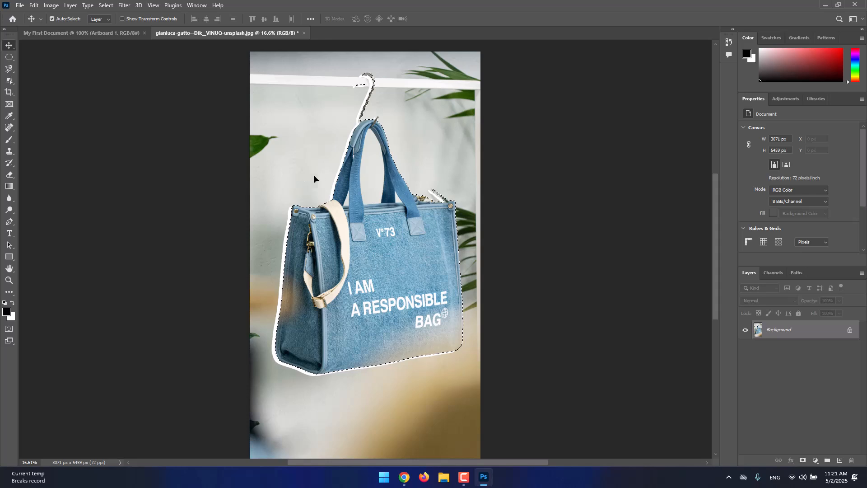
- Use the Zoom tool to magnify the bag's handles to 100%, and reduce the view to 25%
{"action": "left_click", "coordinate": [9, 283]}
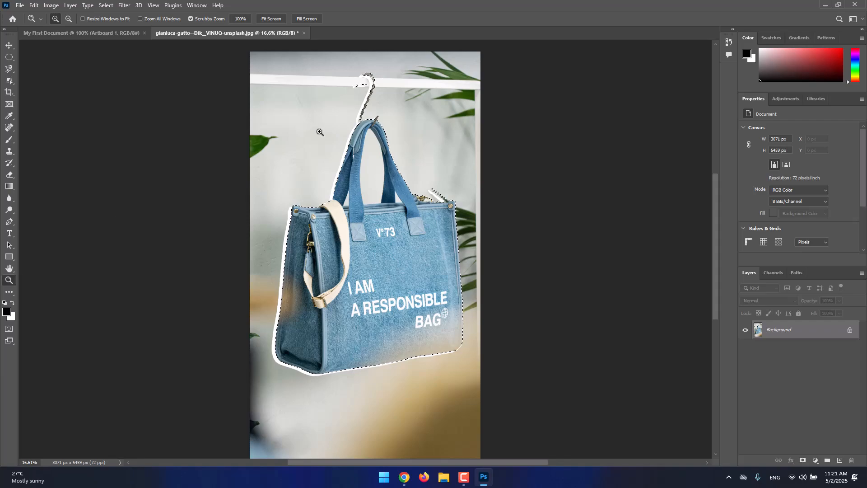
{"action": "left_click_drag", "start_coordinate": [334, 147], "coordinate": [489, 144]}
{"action": "left_click", "coordinate": [489, 144]}
{"action": "left_click", "coordinate": [490, 143]}
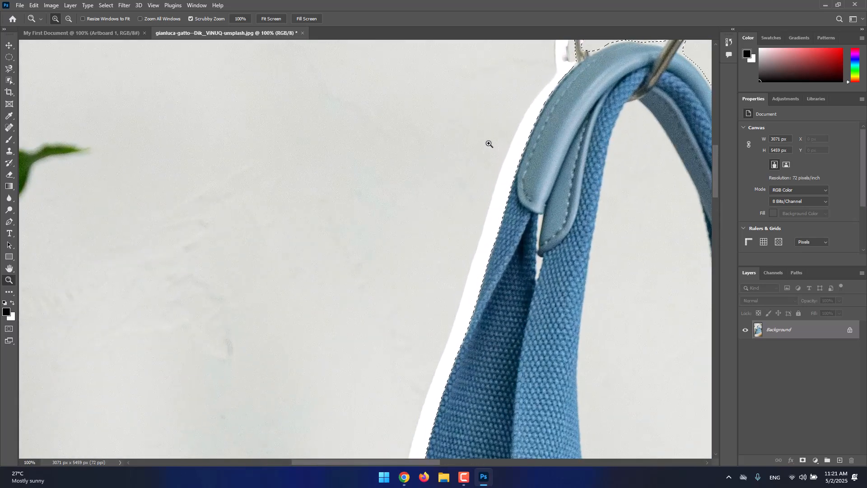
{"action": "key", "text": "alt"}
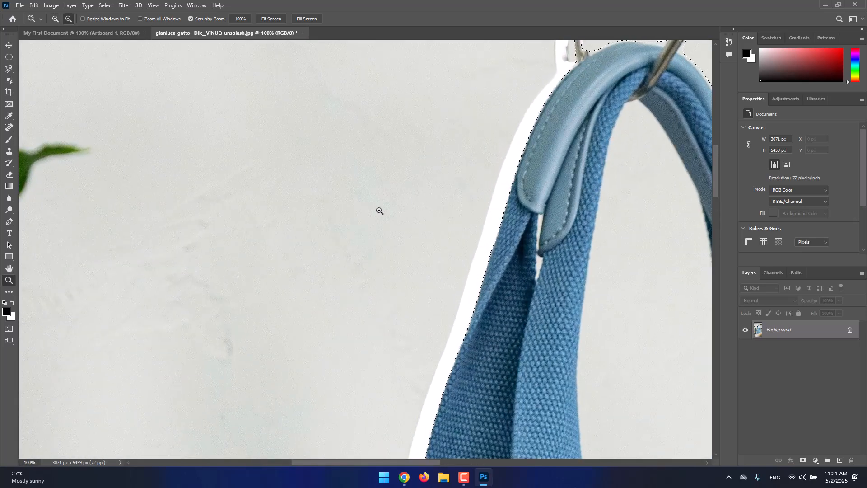
{"action": "left_click", "coordinate": [441, 181], "text": "alt"}
{"action": "left_click", "coordinate": [446, 178], "text": "alt"}
{"action": "left_click", "coordinate": [457, 171], "text": "alt"}
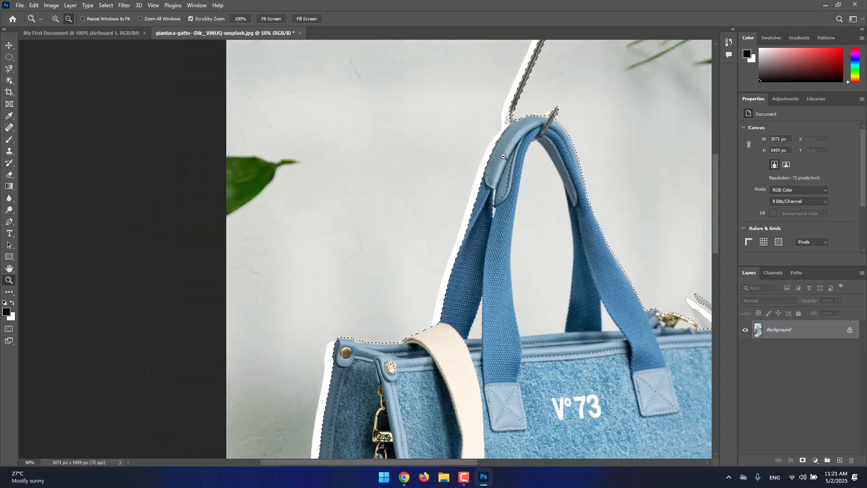
{"action": "left_click", "coordinate": [570, 173], "text": "alt"}
{"action": "left_click", "coordinate": [573, 168]}
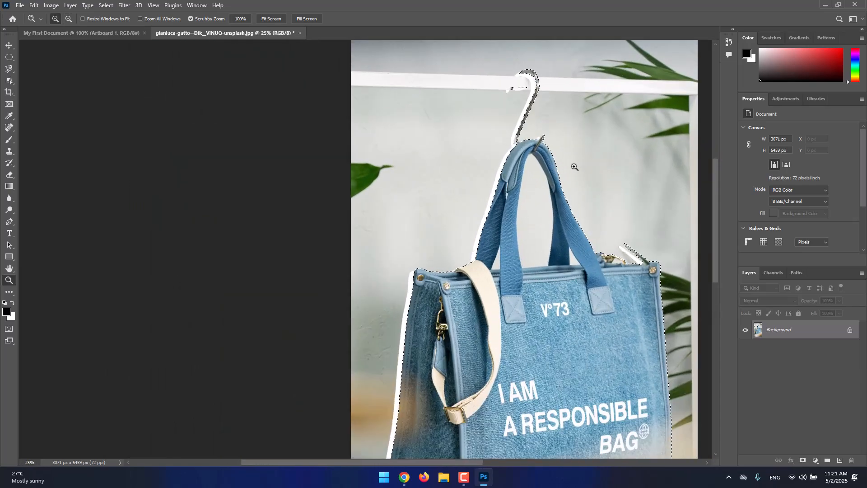
{"action": "left_click", "coordinate": [575, 167]}
{"action": "left_click", "coordinate": [575, 167]}
{"action": "left_click", "coordinate": [575, 167], "text": "alt"}
{"action": "left_click", "coordinate": [574, 167], "text": "alt"}
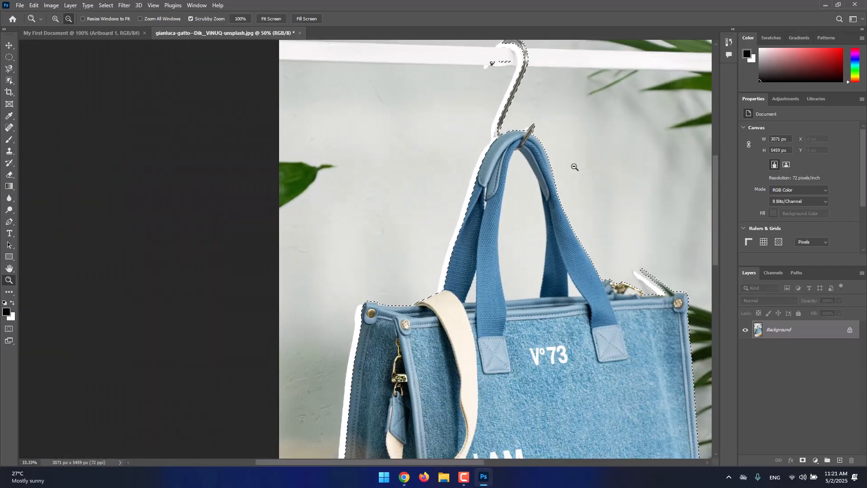
{"action": "left_click", "coordinate": [574, 167], "text": "alt"}
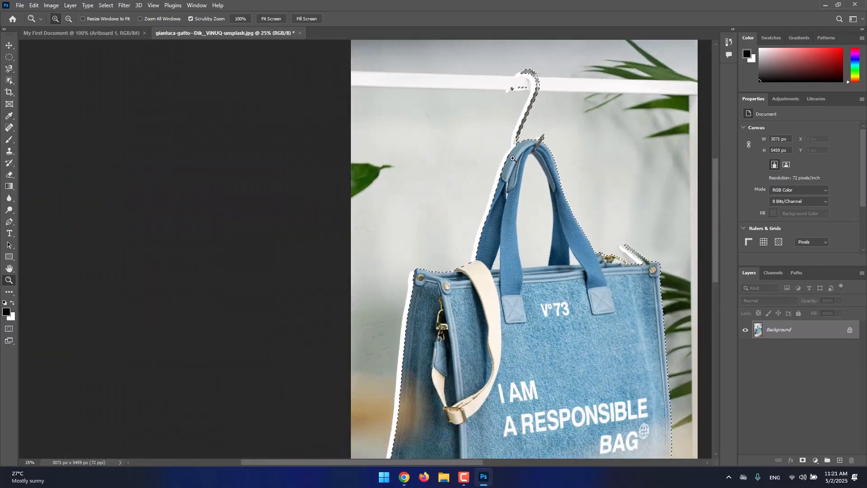
- Reduce the view to 12.5% in zoom-out mode, and magnify the bag's handles to 66.7% in zoom-in mode
{"action": "left_click", "coordinate": [68, 19]}
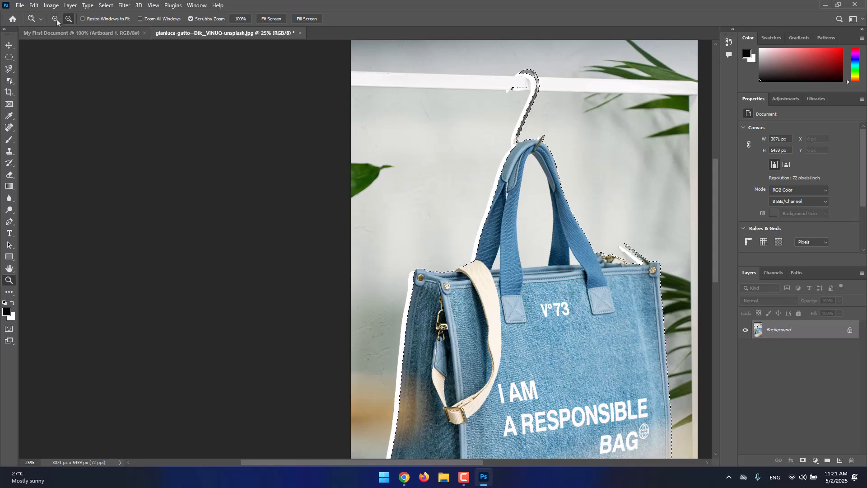
{"action": "left_click", "coordinate": [613, 187]}
{"action": "left_click", "coordinate": [613, 187]}
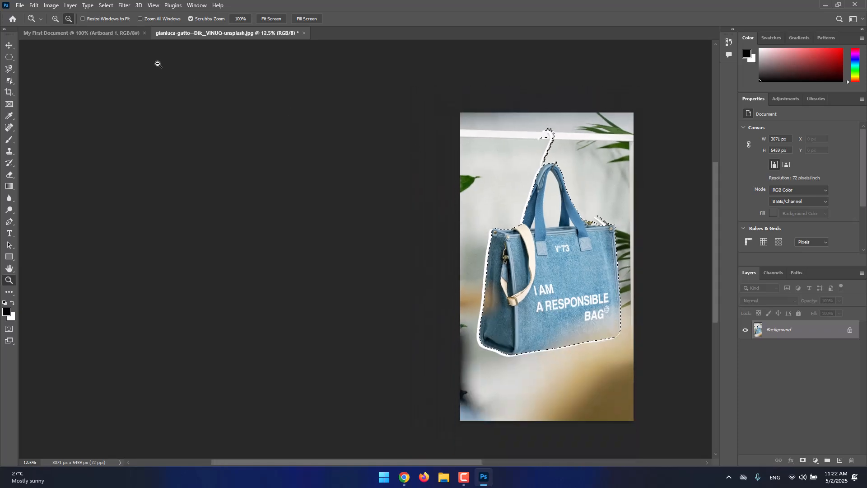
{"action": "left_click", "coordinate": [56, 19]}
{"action": "left_click", "coordinate": [597, 188]}
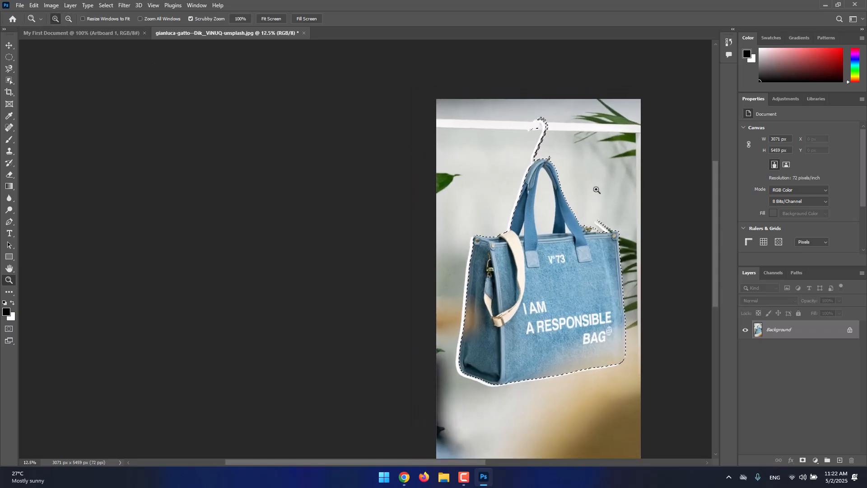
{"action": "left_click", "coordinate": [625, 183]}
{"action": "left_click", "coordinate": [574, 176]}
{"action": "left_click", "coordinate": [503, 155]}
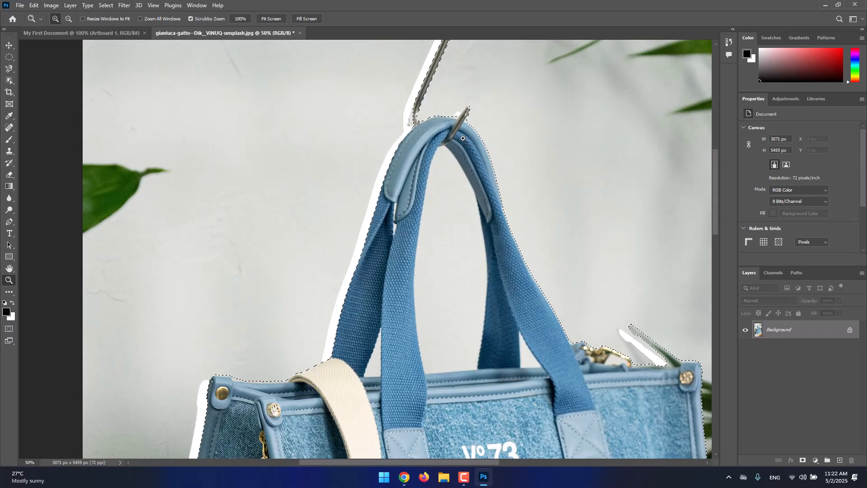
{"action": "left_click", "coordinate": [463, 139]}
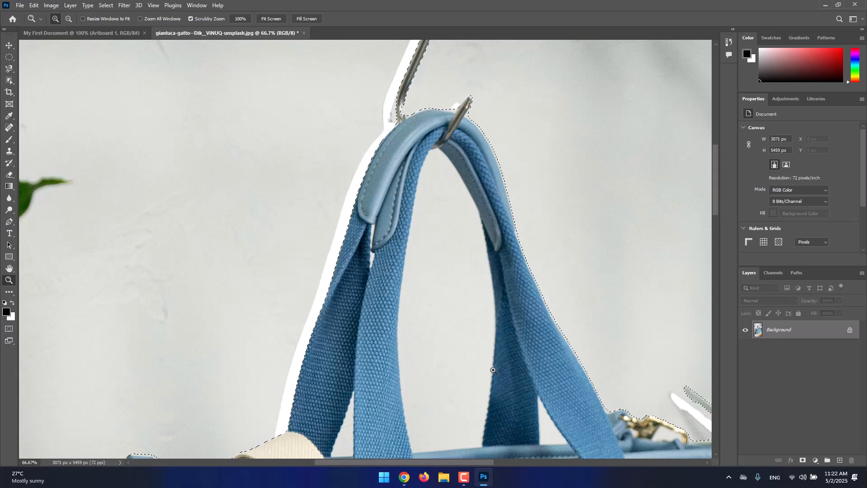
- Scroll the magnified photo horizontally and vertically to examine the bag from its handles to its base and back
{"action": "scroll", "coordinate": [493, 370], "scroll_direction": "up", "scroll_amount": 1}
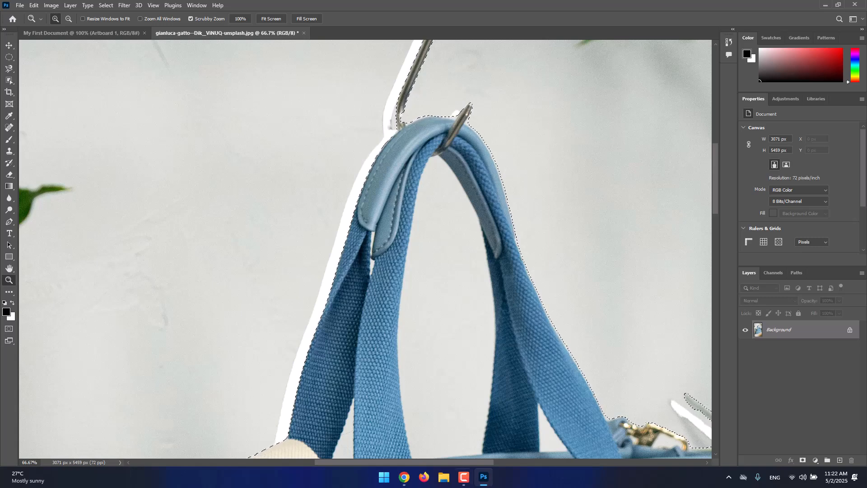
{"action": "left_click_drag", "start_coordinate": [469, 462], "coordinate": [497, 462]}
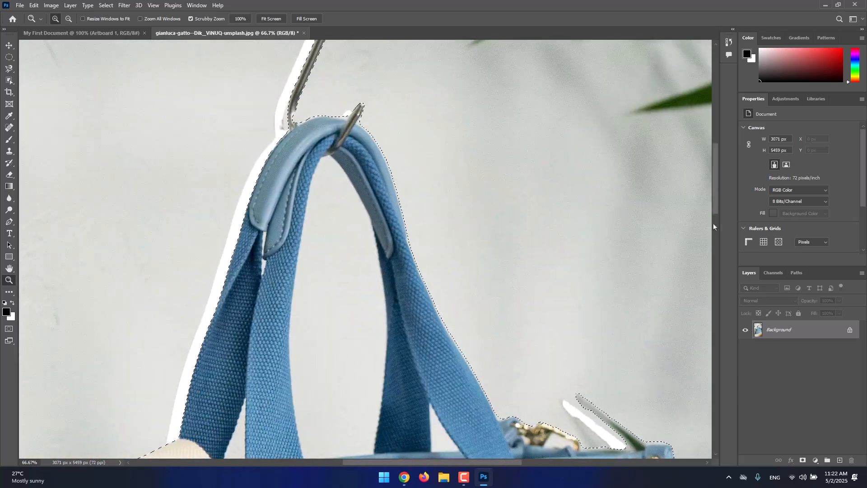
{"action": "left_click_drag", "start_coordinate": [716, 210], "coordinate": [717, 289]}
{"action": "scroll", "coordinate": [497, 415], "scroll_direction": "left", "scroll_amount": 10}
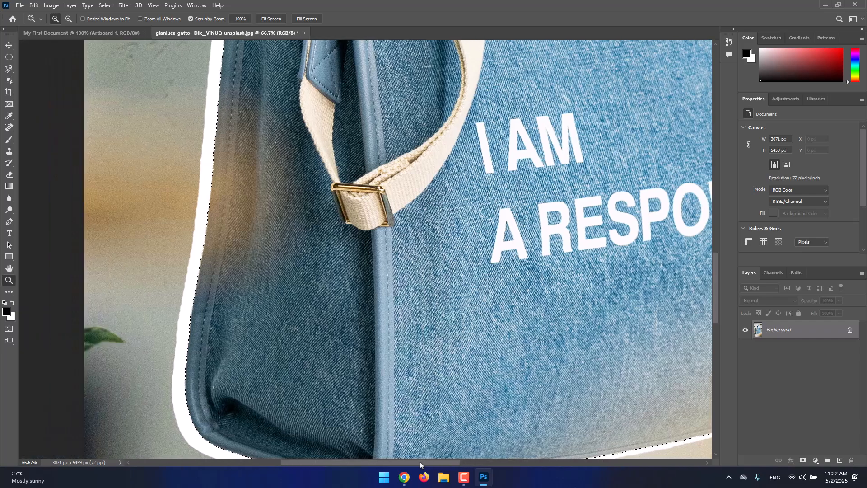
{"action": "left_click_drag", "start_coordinate": [717, 289], "coordinate": [720, 168]}
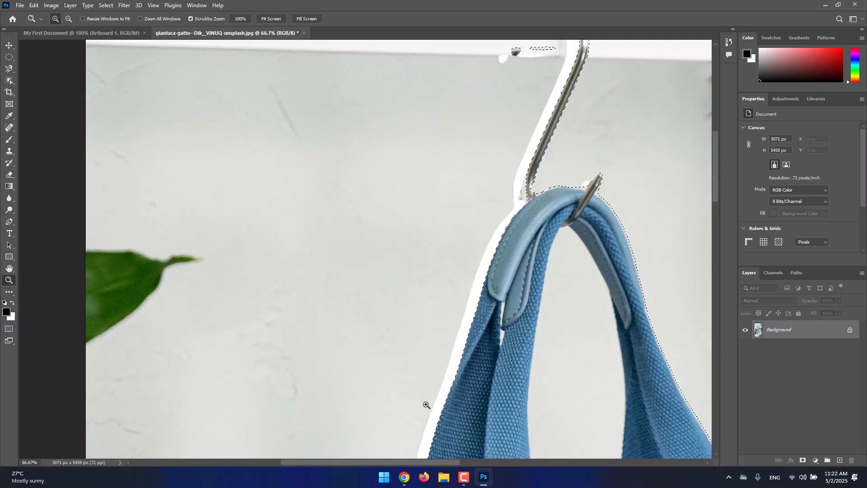
{"action": "left_click_drag", "start_coordinate": [433, 462], "coordinate": [477, 462]}
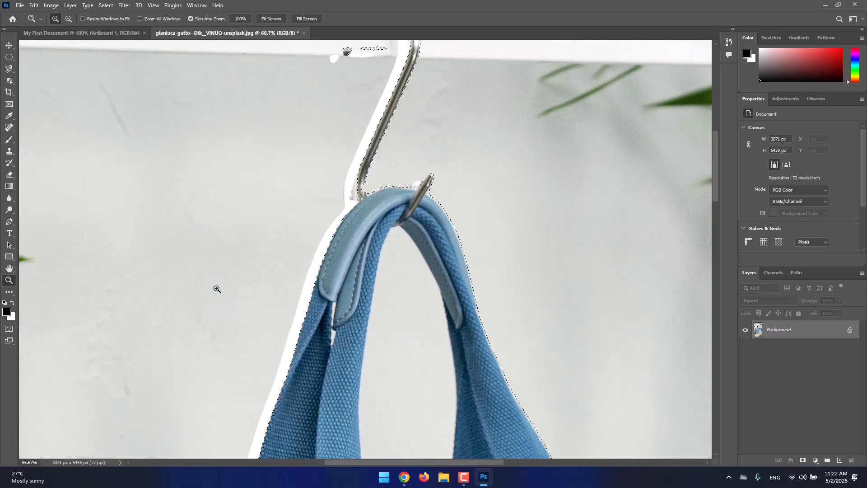
- Pan around the magnified photo with the Hand tool, from the handles to the bag's base and back up
{"action": "left_click", "coordinate": [10, 269]}
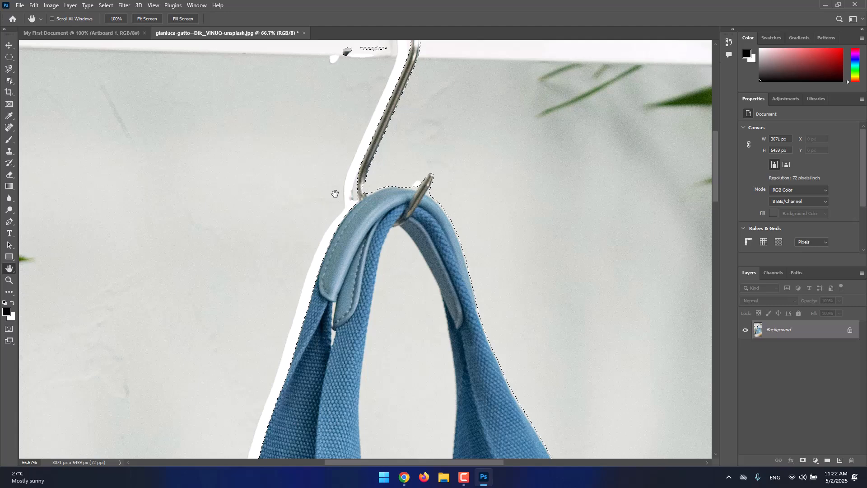
{"action": "left_click_drag", "start_coordinate": [198, 134], "coordinate": [283, 254]}
{"action": "left_click_drag", "start_coordinate": [391, 193], "coordinate": [383, 98]}
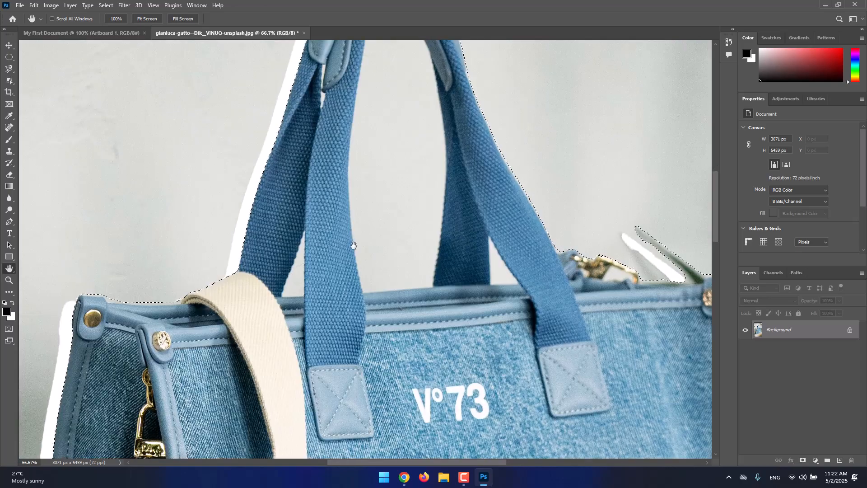
{"action": "left_click_drag", "start_coordinate": [355, 245], "coordinate": [350, 35]}
{"action": "left_click_drag", "start_coordinate": [244, 278], "coordinate": [288, 38]}
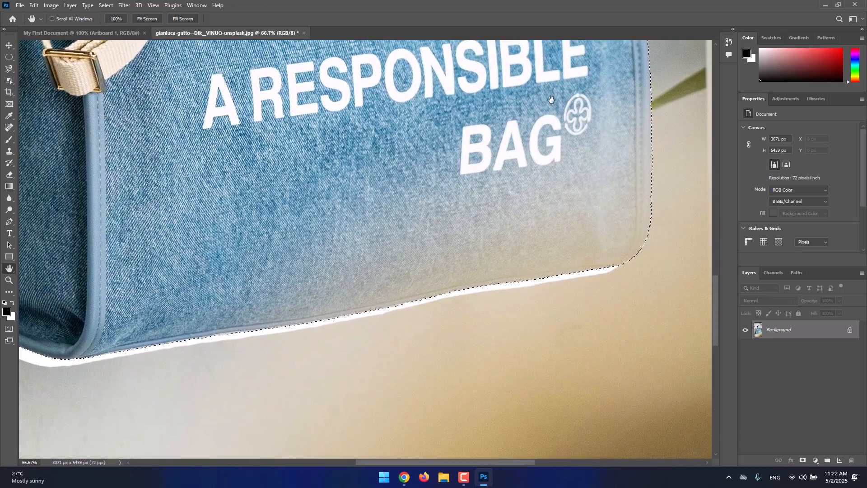
{"action": "left_click_drag", "start_coordinate": [551, 100], "coordinate": [508, 402]}
{"action": "left_click_drag", "start_coordinate": [424, 164], "coordinate": [496, 296]}
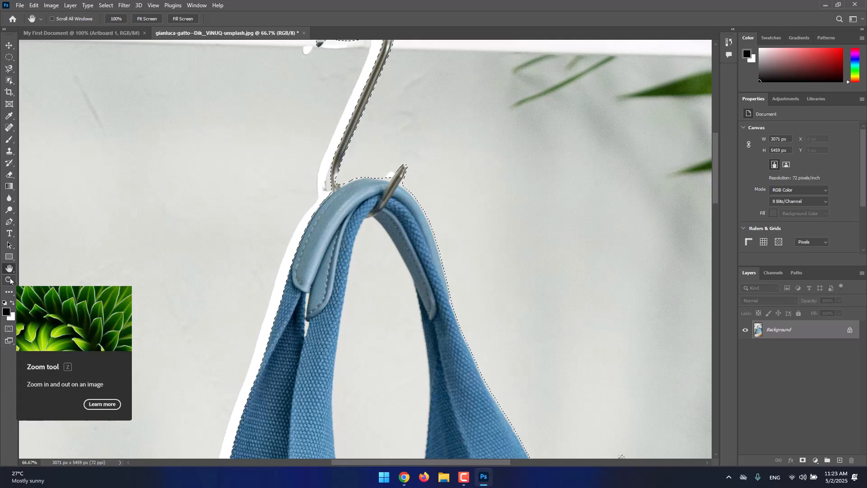
- Scrub the zoom out to about 41% and switch to the Move tool
{"action": "left_click", "coordinate": [9, 280]}
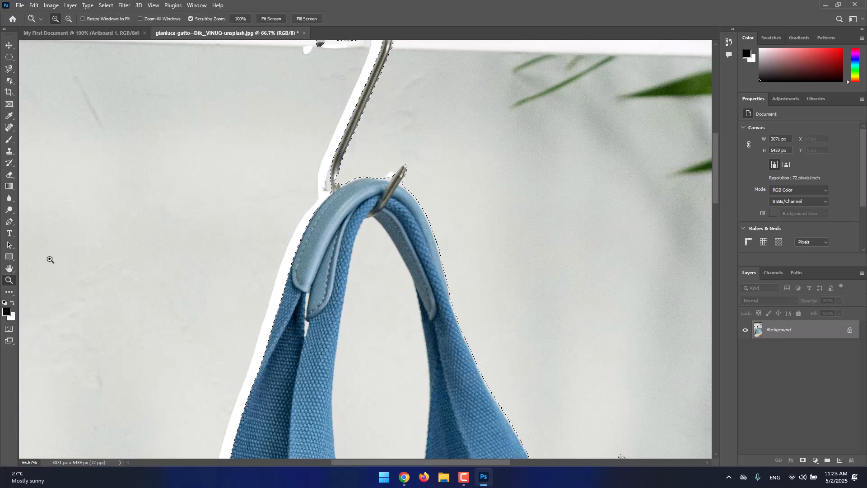
{"action": "left_click_drag", "start_coordinate": [218, 205], "coordinate": [207, 208]}
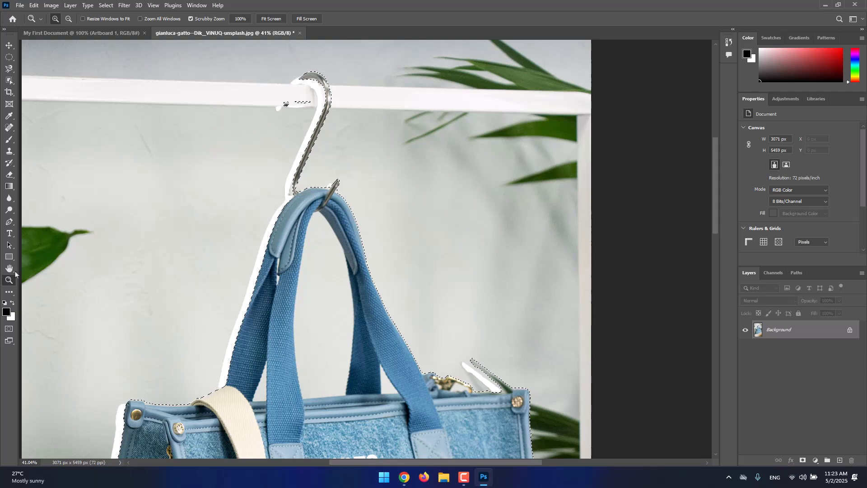
{"action": "left_click", "coordinate": [10, 45]}
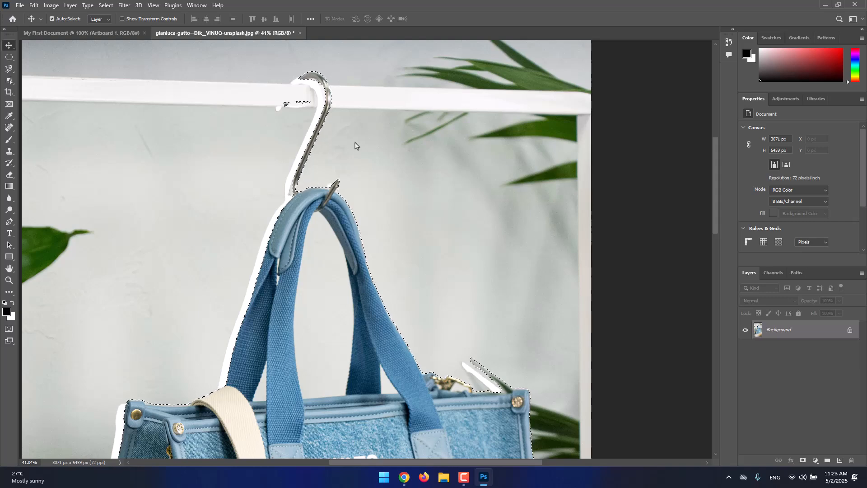
- Magnify the bag's handles in zoom increments from the current view up to 300%
{"action": "key", "text": "ctrl+plus"}
{"action": "key", "text": "ctrl+plus"}
{"action": "key", "text": "ctrl+plus"}
{"action": "key", "text": "ctrl+plus"}
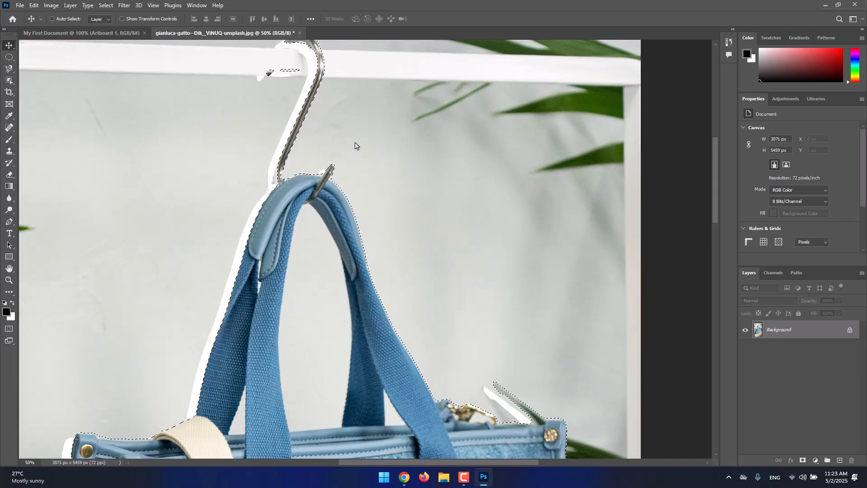
{"action": "key", "text": "ctrl+plus"}
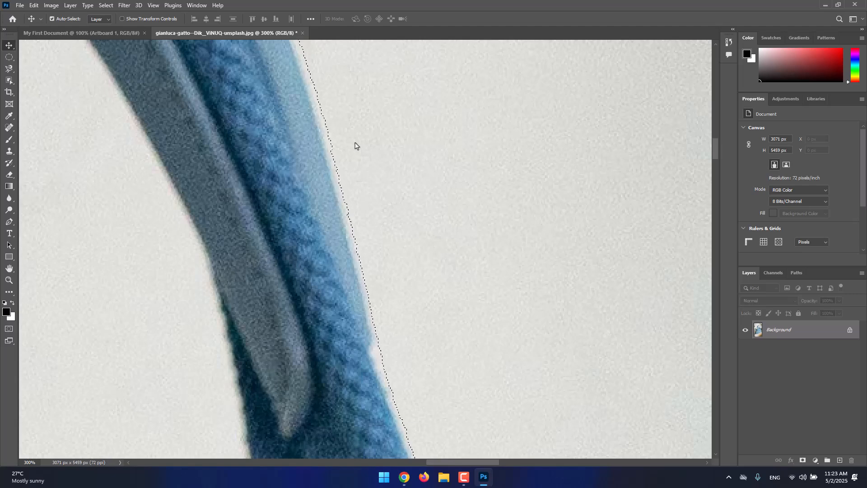
- Reduce the magnified view of the bag photo in zoom increments down to 16.7%
{"action": "key", "text": "ctrl+minus"}
{"action": "key", "text": "ctrl+minus"}
{"action": "key", "text": "ctrl+minus"}
{"action": "key", "text": "ctrl+minus"}
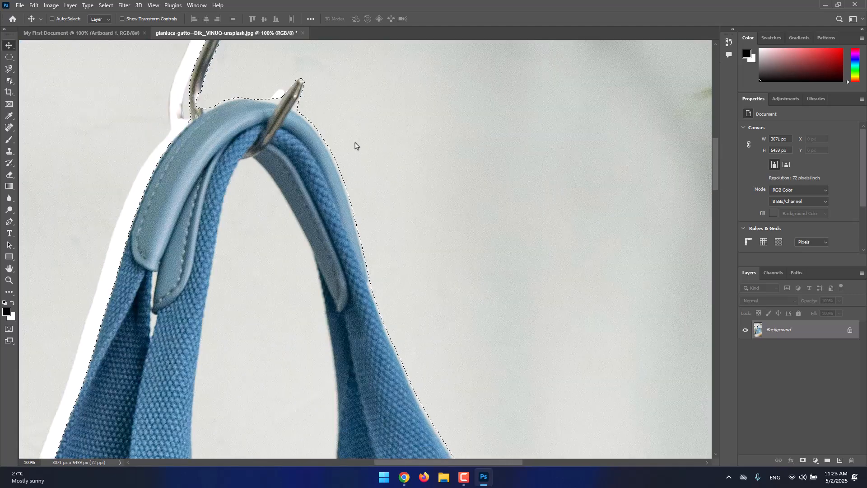
{"action": "key", "text": "ctrl+minus"}
{"action": "key", "text": "ctrl+minus"}
{"action": "key", "text": "ctrl+minus"}
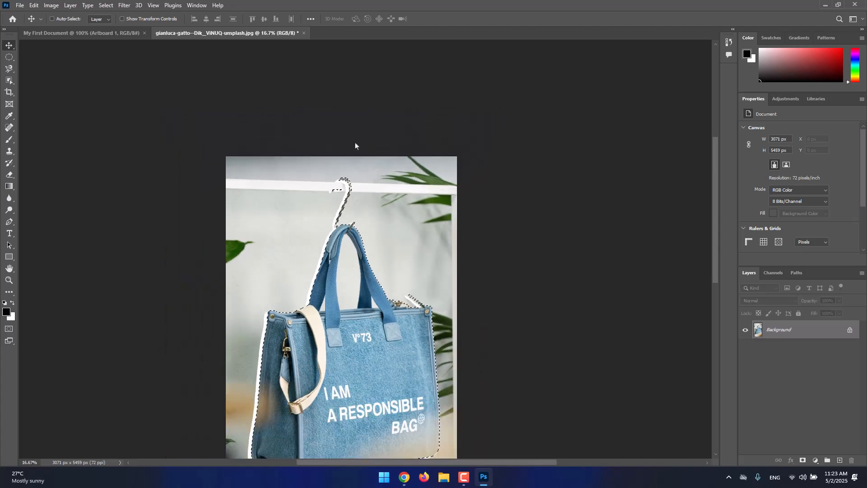
- Magnify the bag's handles to 100%, and zoom back out until the whole photo fits the window
{"action": "key", "text": "ctrl+plus"}
{"action": "key", "text": "ctrl+plus"}
{"action": "key", "text": "ctrl+plus"}
{"action": "key", "text": "ctrl+plus"}
{"action": "key", "text": "ctrl+plus"}
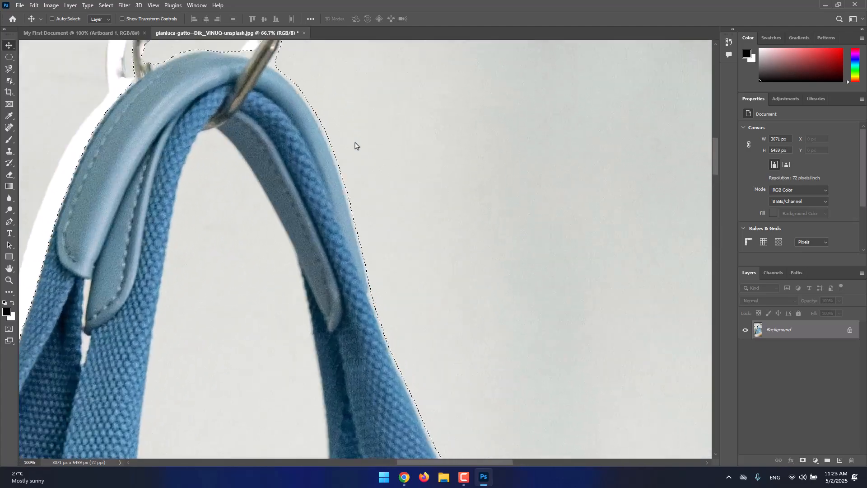
{"action": "key", "text": "ctrl+minus"}
{"action": "key", "text": "ctrl+minus"}
{"action": "key", "text": "ctrl+minus"}
{"action": "key", "text": "ctrl+minus"}
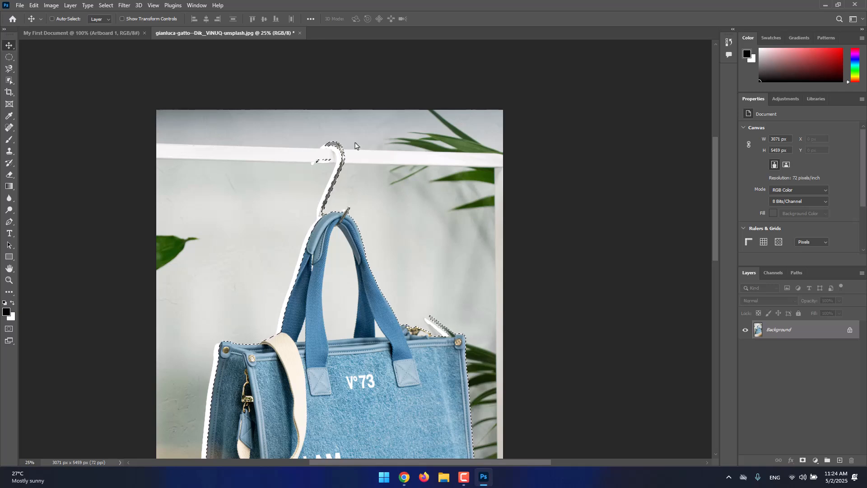
{"action": "key", "text": "ctrl+minus"}
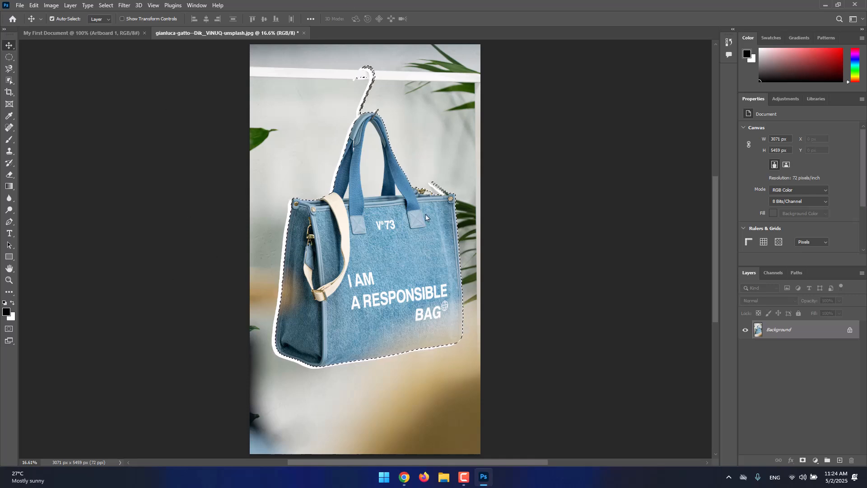
- Magnify the front of the bag, and fit the whole photo back on screen
{"action": "key", "text": "ctrl"}
{"action": "key", "text": "ctrl+plus"}
{"action": "key", "text": "ctrl+plus"}
{"action": "key", "text": "ctrl+plus"}
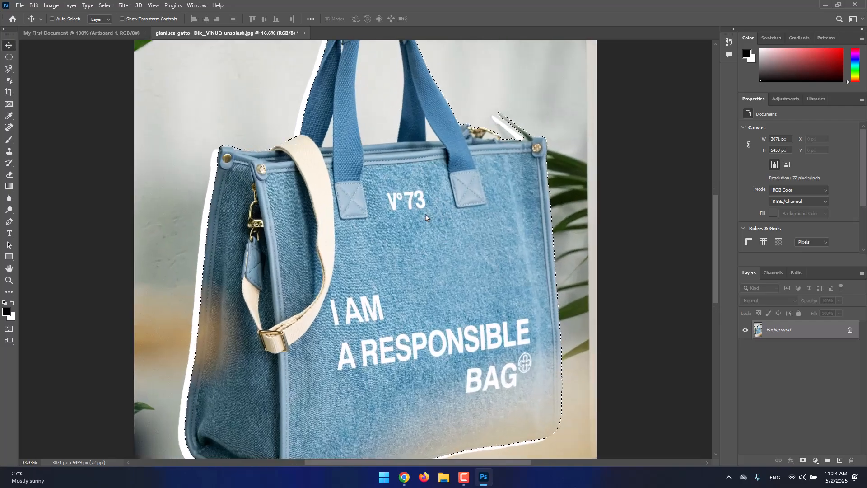
{"action": "key", "text": "ctrl+0"}
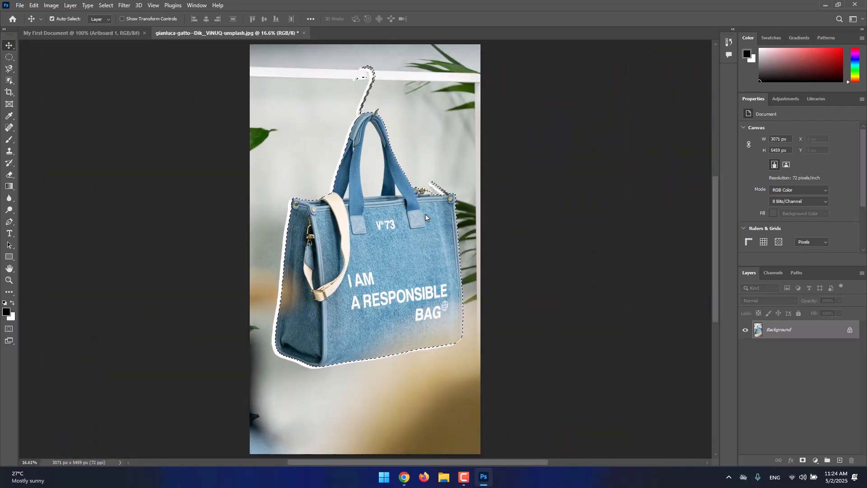
- Magnify the bag's front to 66.7% and pan with the temporary Hand tool towards its upper edge
{"action": "key", "text": "ctrl+plus"}
{"action": "key", "text": "ctrl+plus"}
{"action": "key", "text": "ctrl+plus"}
{"action": "key", "text": "ctrl+plus"}
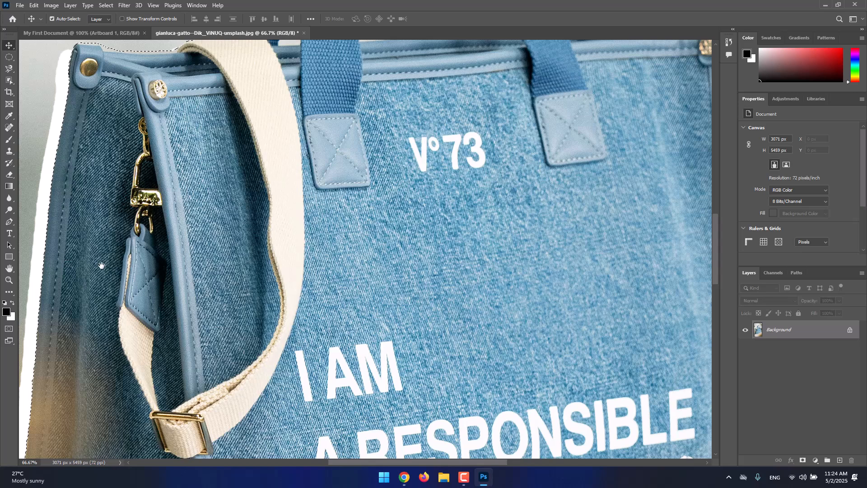
{"action": "left_click_drag", "start_coordinate": [150, 226], "coordinate": [146, 243]}
{"action": "left_click_drag", "start_coordinate": [185, 192], "coordinate": [193, 225]}
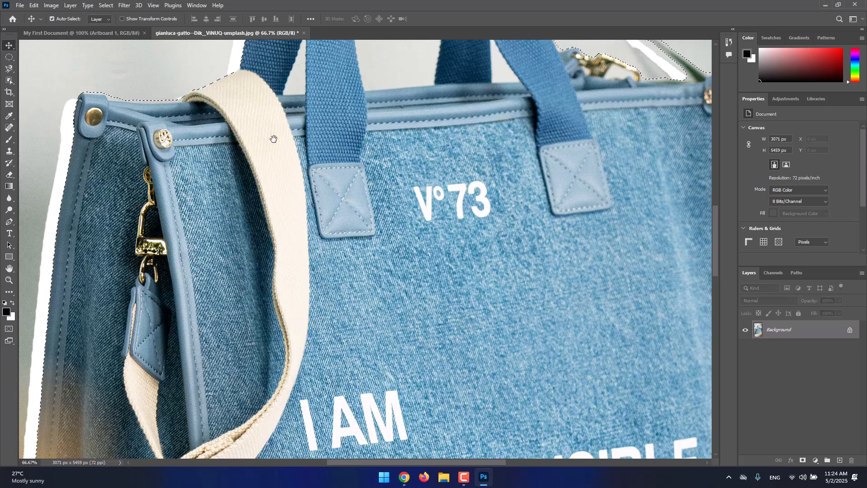
- Pan along the handles up to the hanger hook, and move the view around the hook and handles
{"action": "left_click_drag", "start_coordinate": [304, 154], "coordinate": [308, 172]}
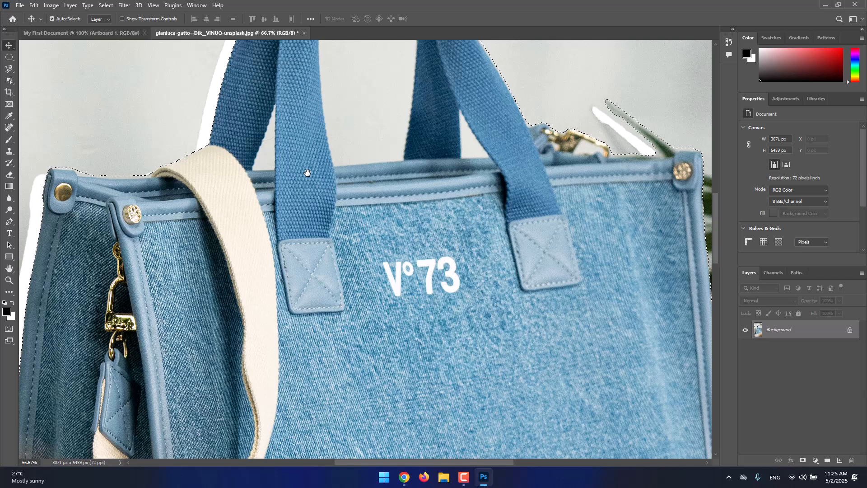
{"action": "left_click_drag", "start_coordinate": [382, 104], "coordinate": [371, 258]}
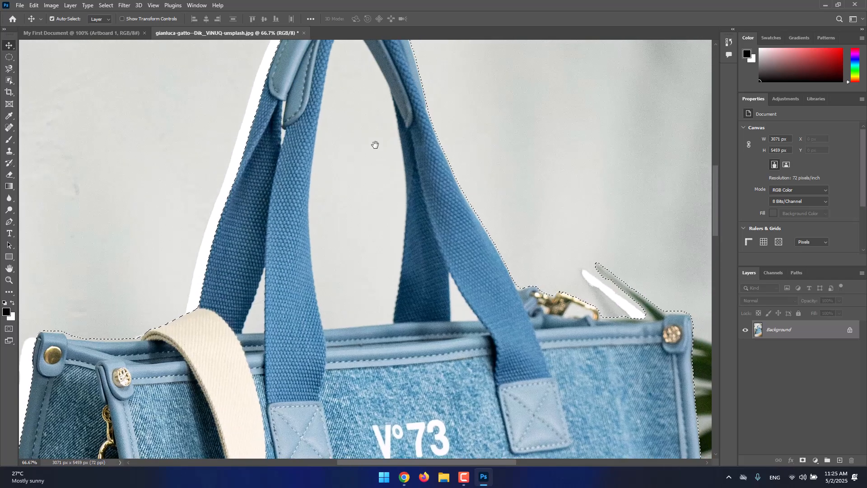
{"action": "left_click_drag", "start_coordinate": [374, 142], "coordinate": [367, 344]}
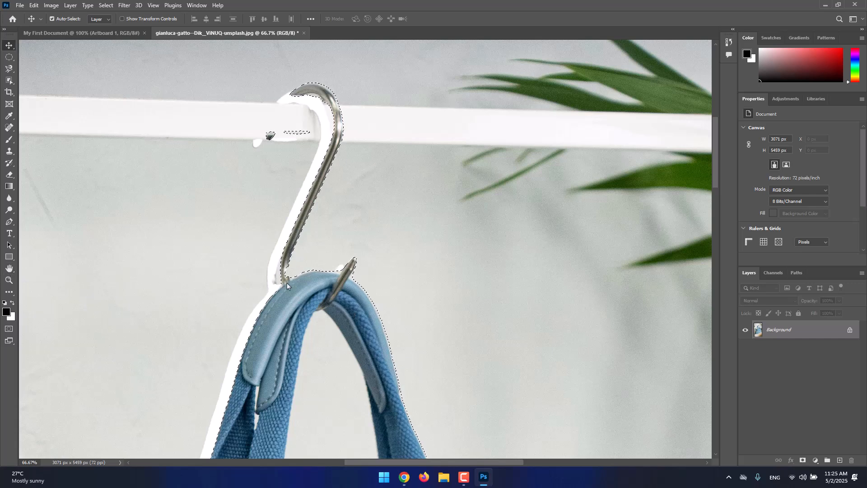
{"action": "left_click_drag", "start_coordinate": [318, 313], "coordinate": [383, 353]}
{"action": "mouse_move", "coordinate": [194, 244]}
{"action": "left_mouse_down"}
{"action": "mouse_move", "coordinate": [306, 325]}
{"action": "mouse_move", "coordinate": [411, 285]}
{"action": "left_mouse_up"}
{"action": "left_click_drag", "start_coordinate": [495, 411], "coordinate": [377, 281]}
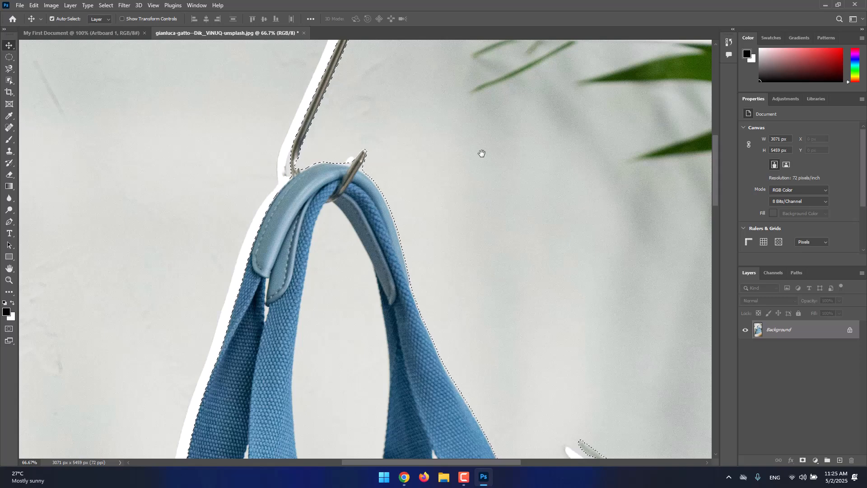
- Reduce the view of the photo to 12.5%, and magnify the bag's handles to 200%
{"action": "key", "text": "ctrl+minus"}
{"action": "key", "text": "ctrl+minus"}
{"action": "key", "text": "ctrl+minus"}
{"action": "key", "text": "ctrl+minus"}
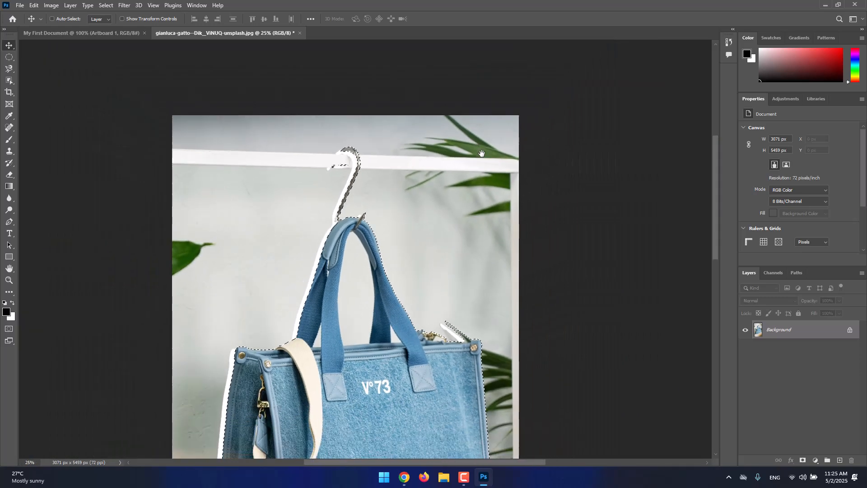
{"action": "key", "text": "ctrl+minus"}
{"action": "key", "text": "ctrl+plus"}
{"action": "key", "text": "ctrl+plus"}
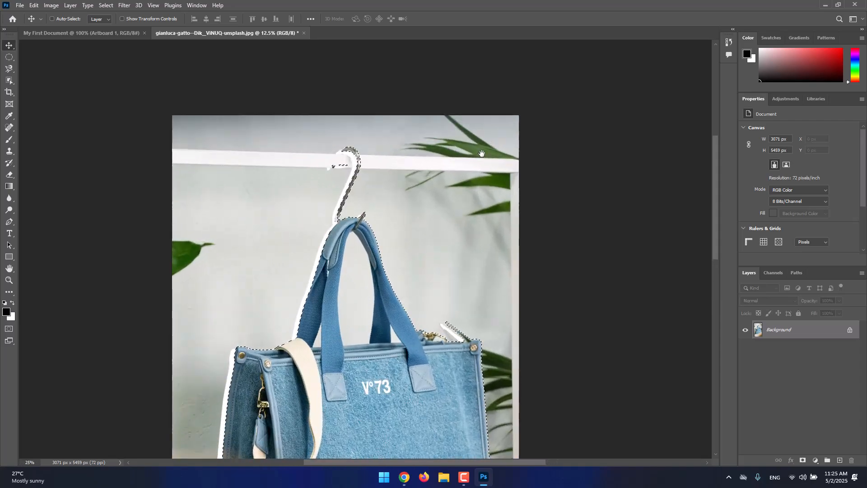
{"action": "key", "text": "ctrl+plus"}
{"action": "key", "text": "ctrl+plus"}
{"action": "key", "text": "ctrl+plus"}
{"action": "key", "text": "ctrl+plus"}
{"action": "key", "text": "ctrl+plus"}
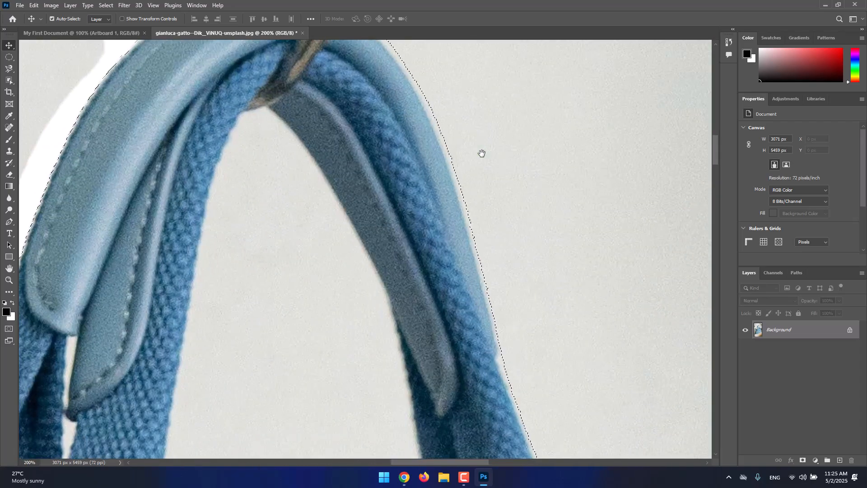
- Pan from the handles to the photo's upper edge and the hanger hook, and fit the whole photo on screen
{"action": "left_click_drag", "start_coordinate": [509, 111], "coordinate": [408, 237]}
{"action": "left_click_drag", "start_coordinate": [460, 149], "coordinate": [422, 307]}
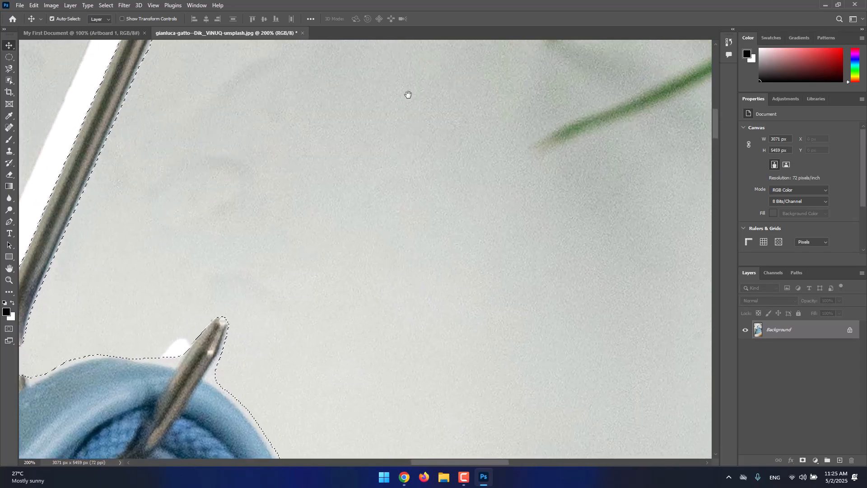
{"action": "left_click_drag", "start_coordinate": [407, 93], "coordinate": [406, 239]}
{"action": "left_click_drag", "start_coordinate": [419, 165], "coordinate": [418, 325]}
{"action": "left_click_drag", "start_coordinate": [410, 105], "coordinate": [409, 323]}
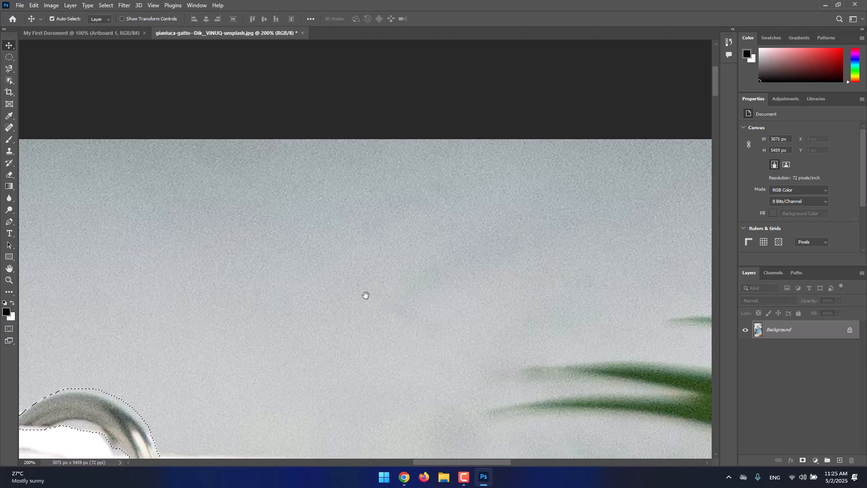
{"action": "left_click_drag", "start_coordinate": [315, 391], "coordinate": [414, 231]}
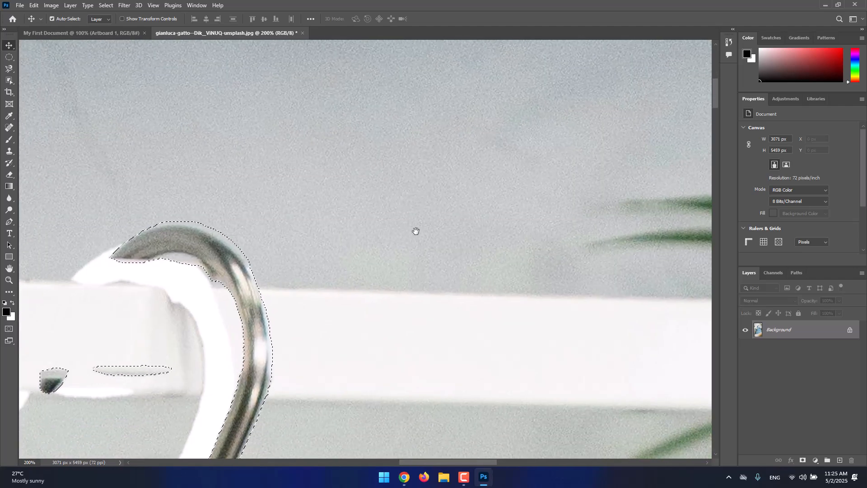
{"action": "key", "text": "ctrl+0"}
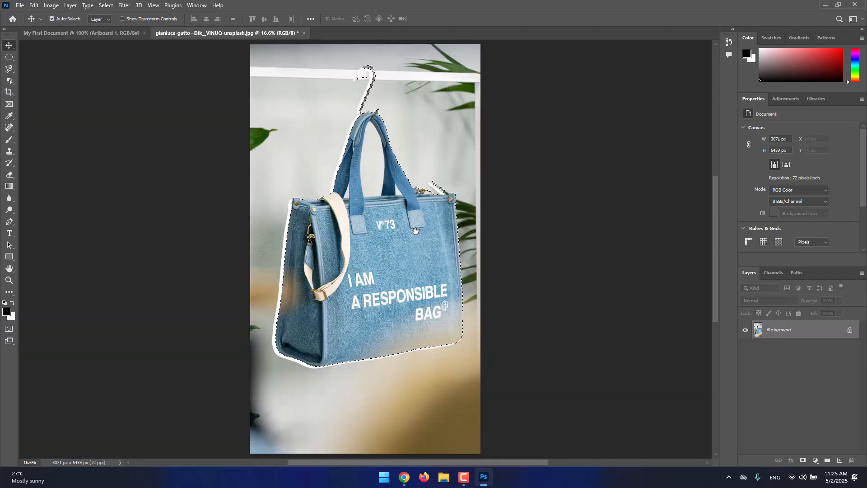